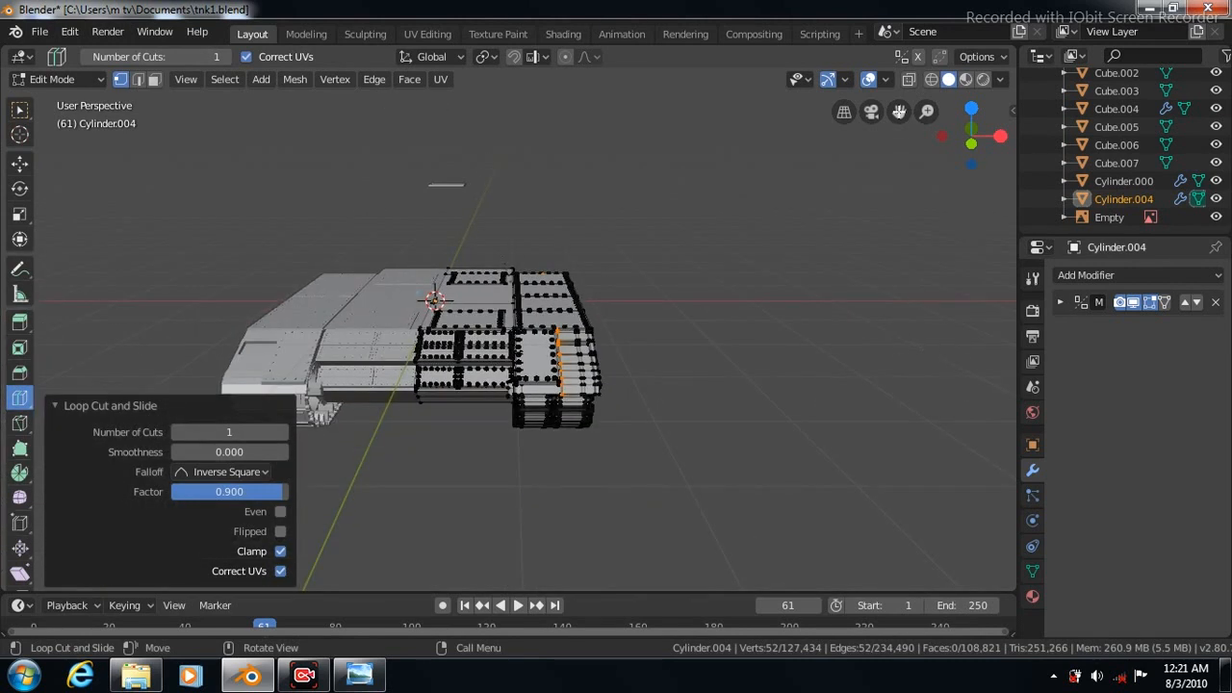
# Step: Show the tank reference image in the right side view and frame the small cube below the tracks
pyautogui.press('KP_3')
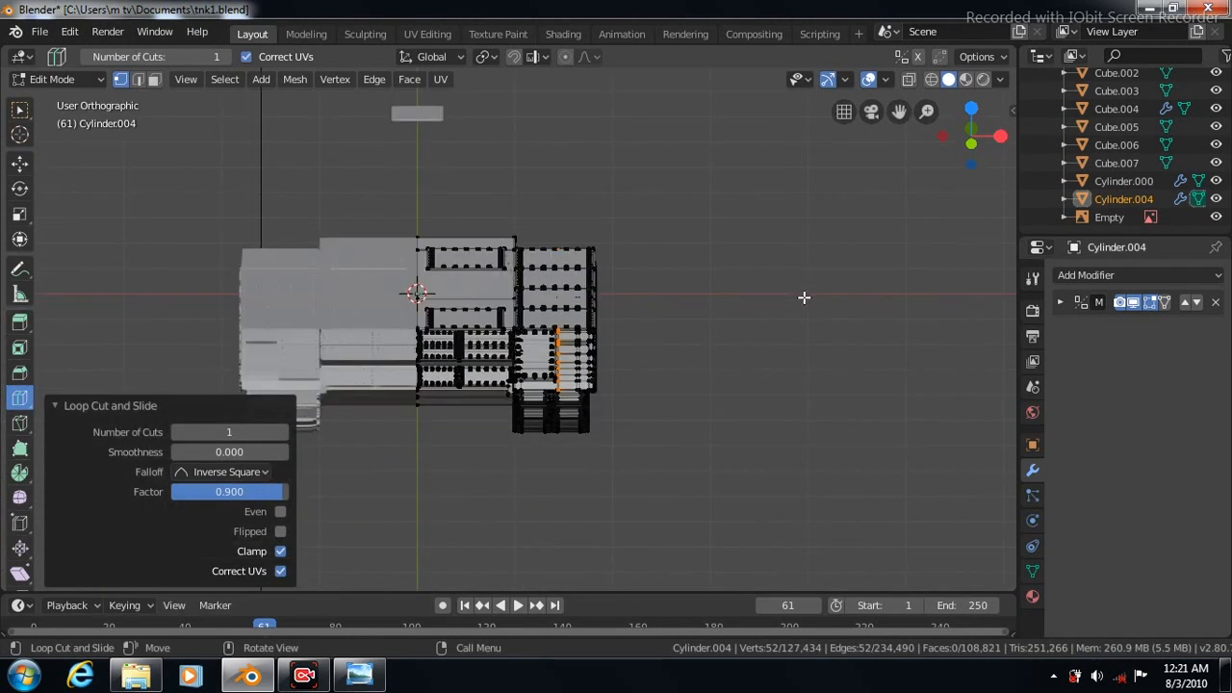
pyautogui.click(1215, 216)
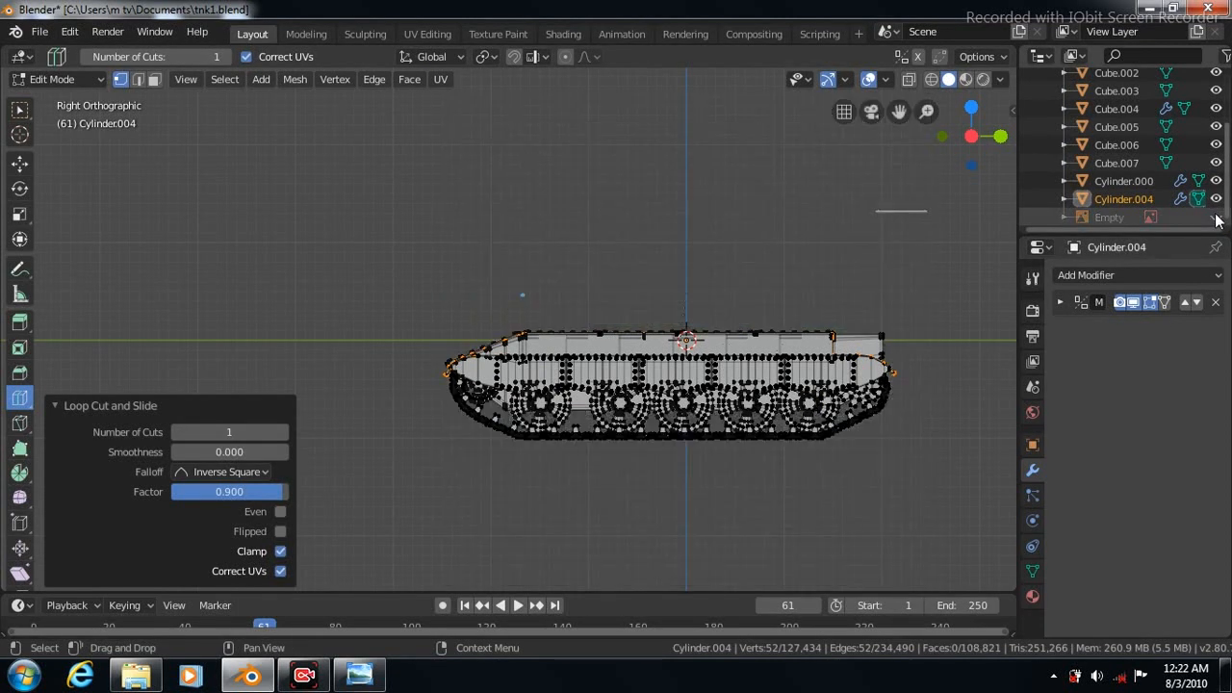
pyautogui.click(1216, 217)
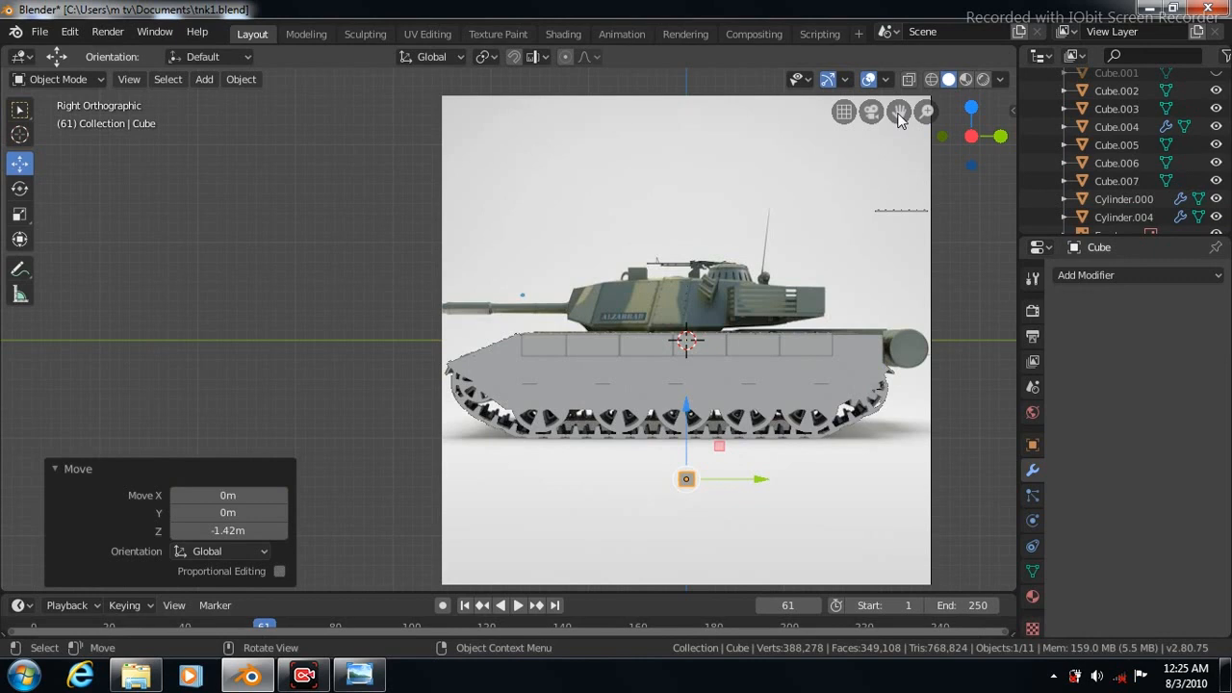
pyautogui.moveTo(900, 113); pyautogui.dragTo(911, 320)
pyautogui.scroll(5, 902, 344)
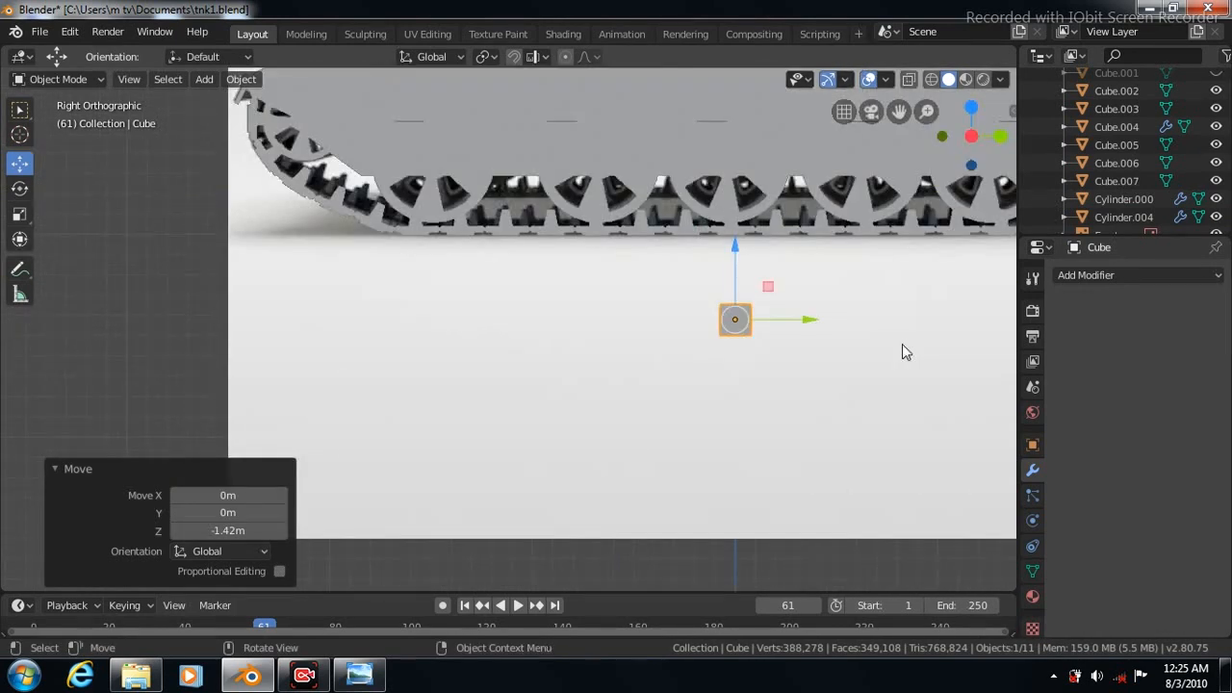
pyautogui.scroll(2, 902, 343)
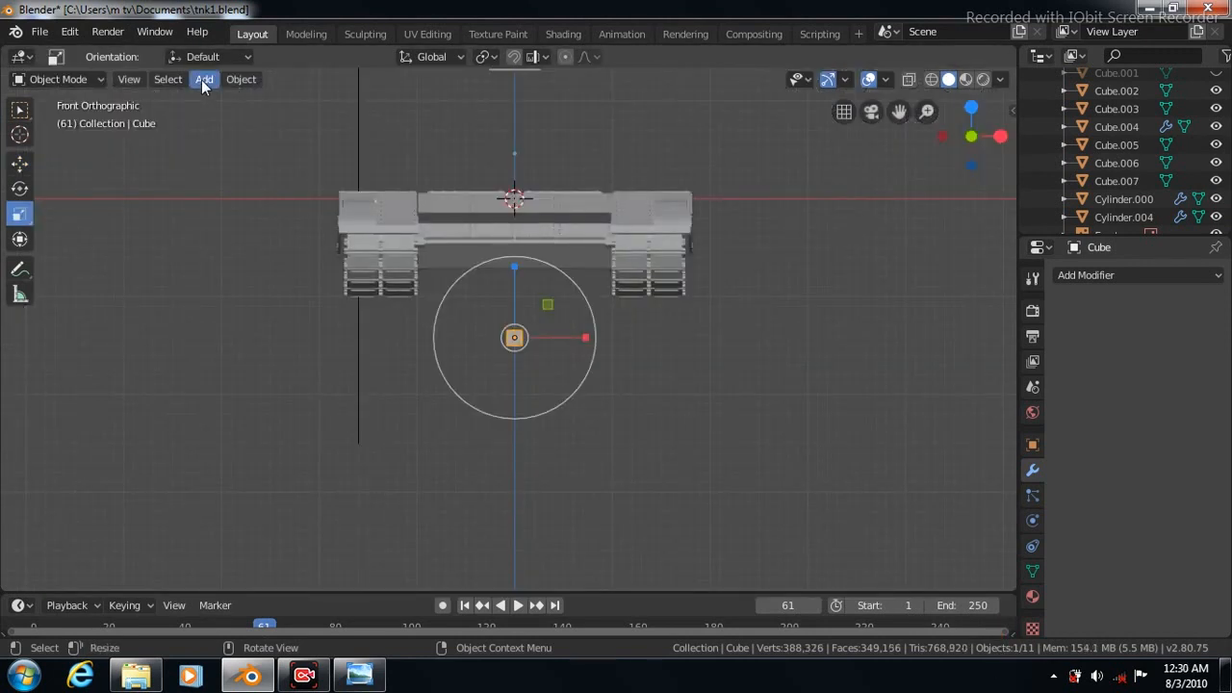
# Step: Add a 32-vertex cylinder with 1 m radius and 2 m depth, aligned to the front view
pyautogui.click(201, 80)
pyautogui.moveTo(214, 96)
pyautogui.click(380, 190)
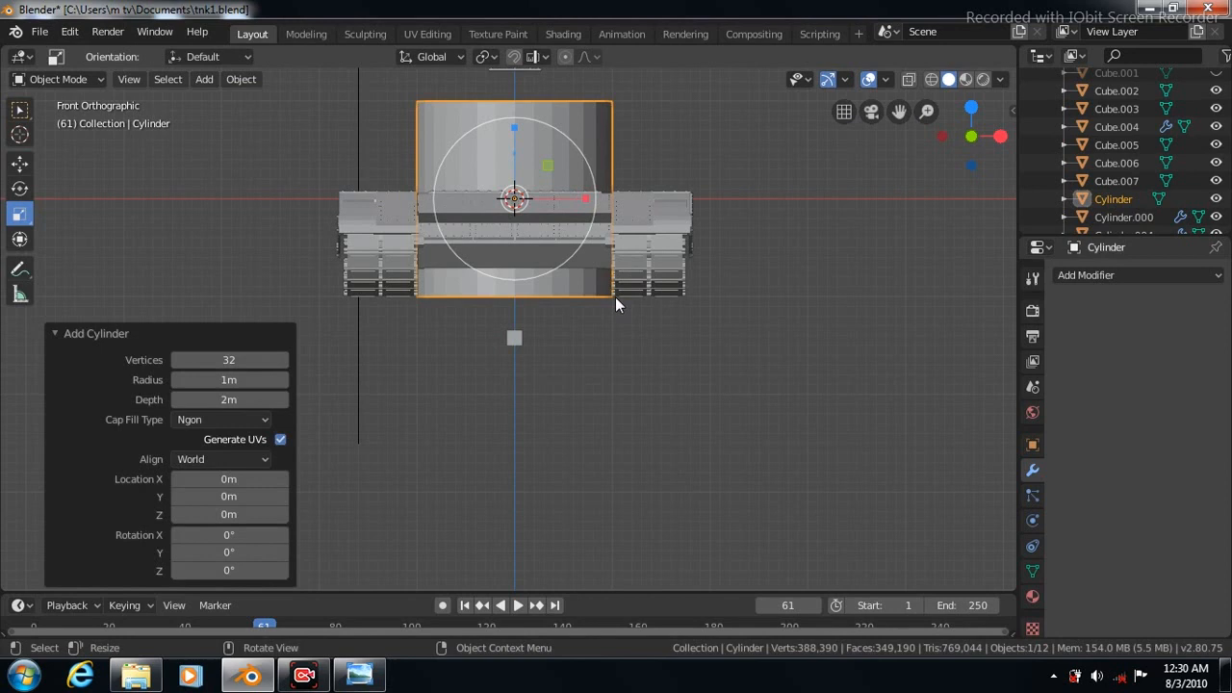
pyautogui.click(263, 459)
pyautogui.click(204, 500)
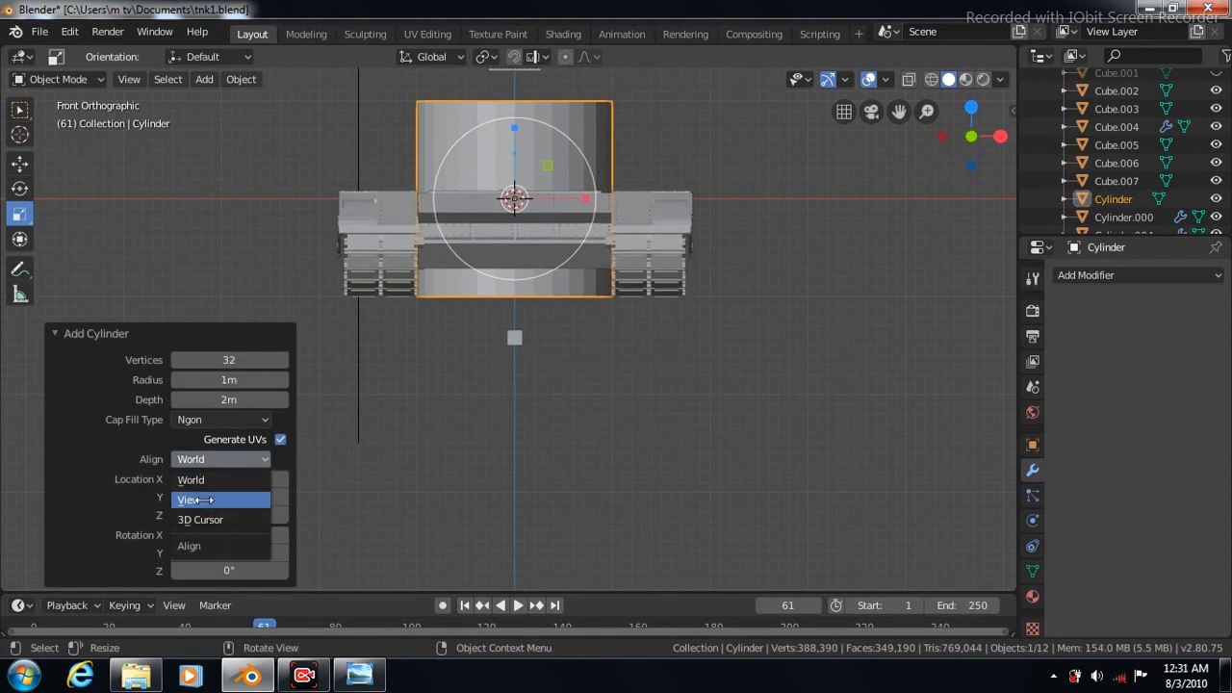
# Step: Scale the cylinder down uniformly until it fits inside the small cube's front face, with a final factor of about 0.431
pyautogui.press('s')
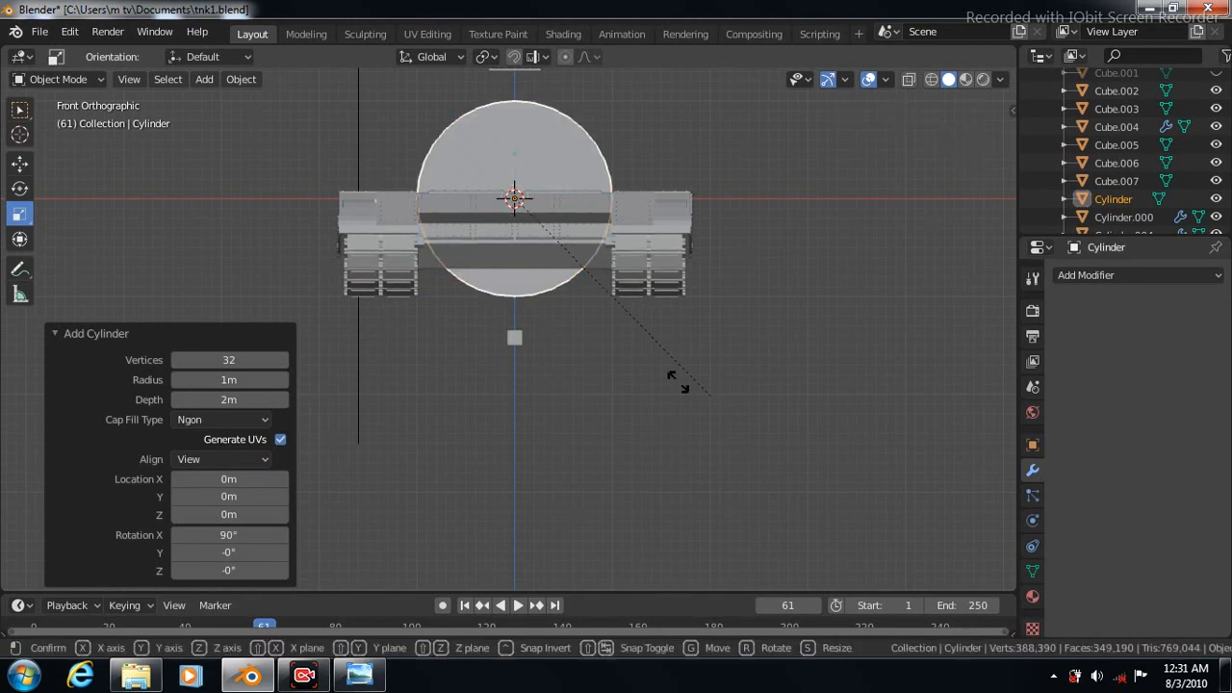
pyautogui.click(551, 280)
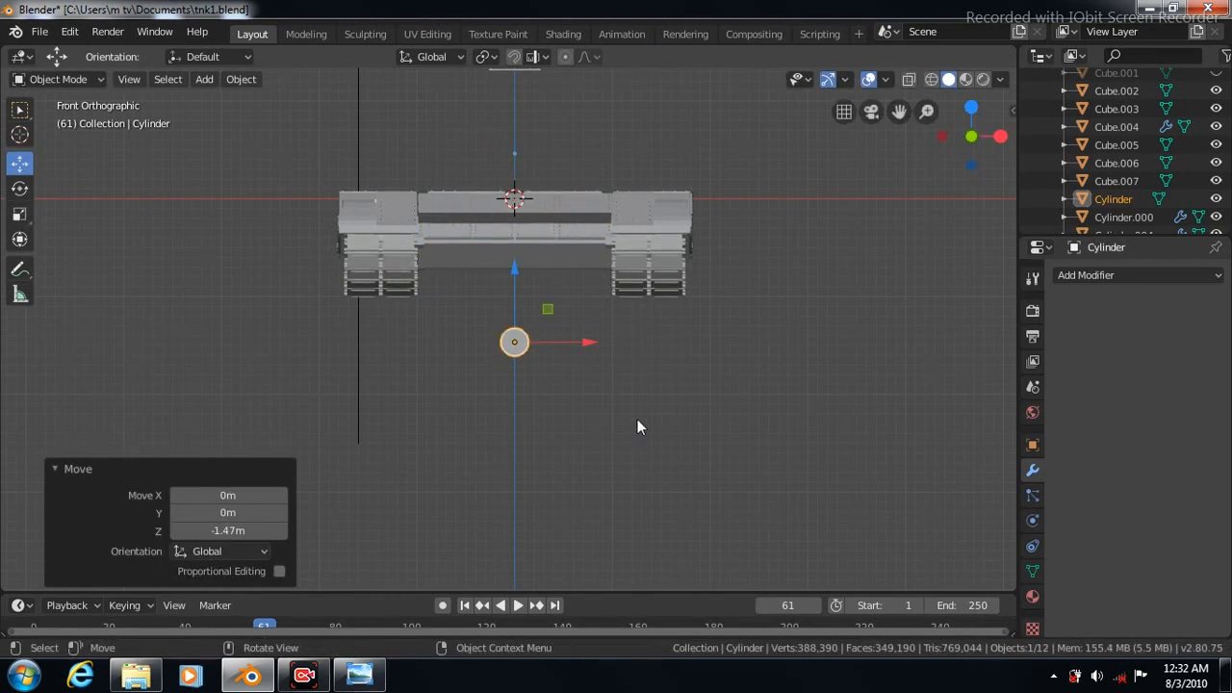
pyautogui.press('KP_Decimal')
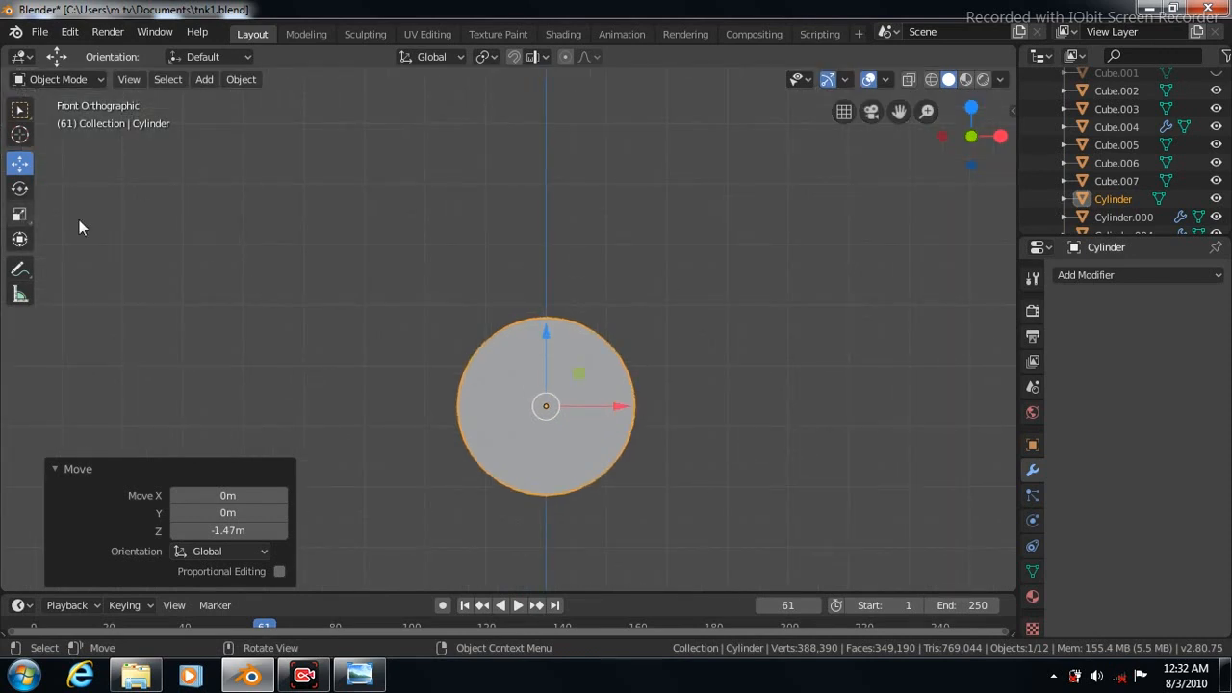
pyautogui.press('s')
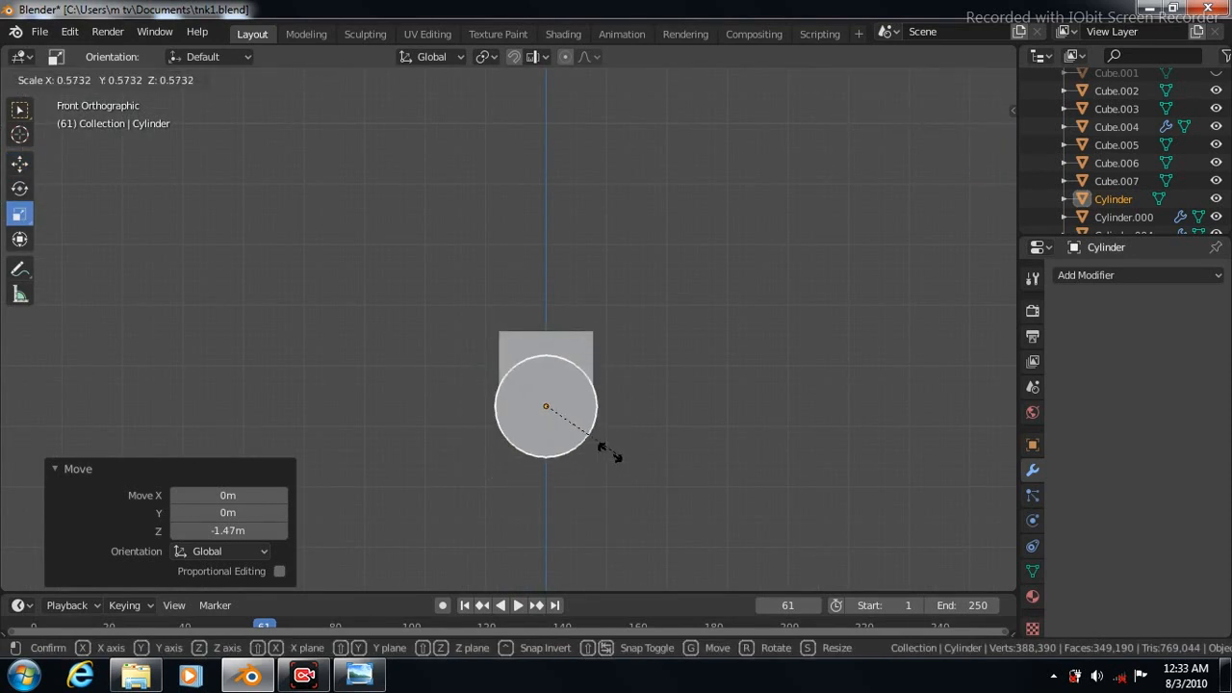
pyautogui.click(597, 443)
# Step: Move the cylinder along Y against the front of the cube plate and raise it about 0.046 m to centre it
pyautogui.press('KP_3')
pyautogui.click(20, 165)
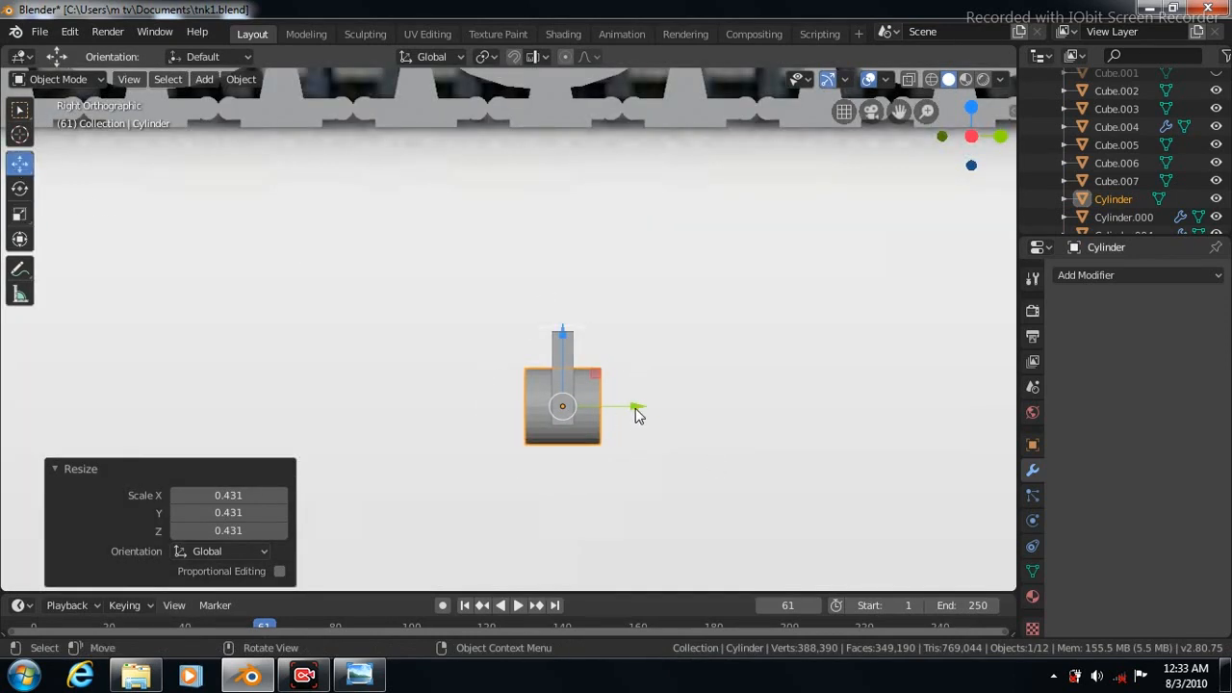
pyautogui.moveTo(634, 406); pyautogui.dragTo(595, 412)
pyautogui.moveTo(523, 330); pyautogui.dragTo(522, 311)
# Step: Add a Subdivision Surface modifier with viewport level 3 to the cylinder and cut one edge loop around its middle
pyautogui.click(1217, 277)
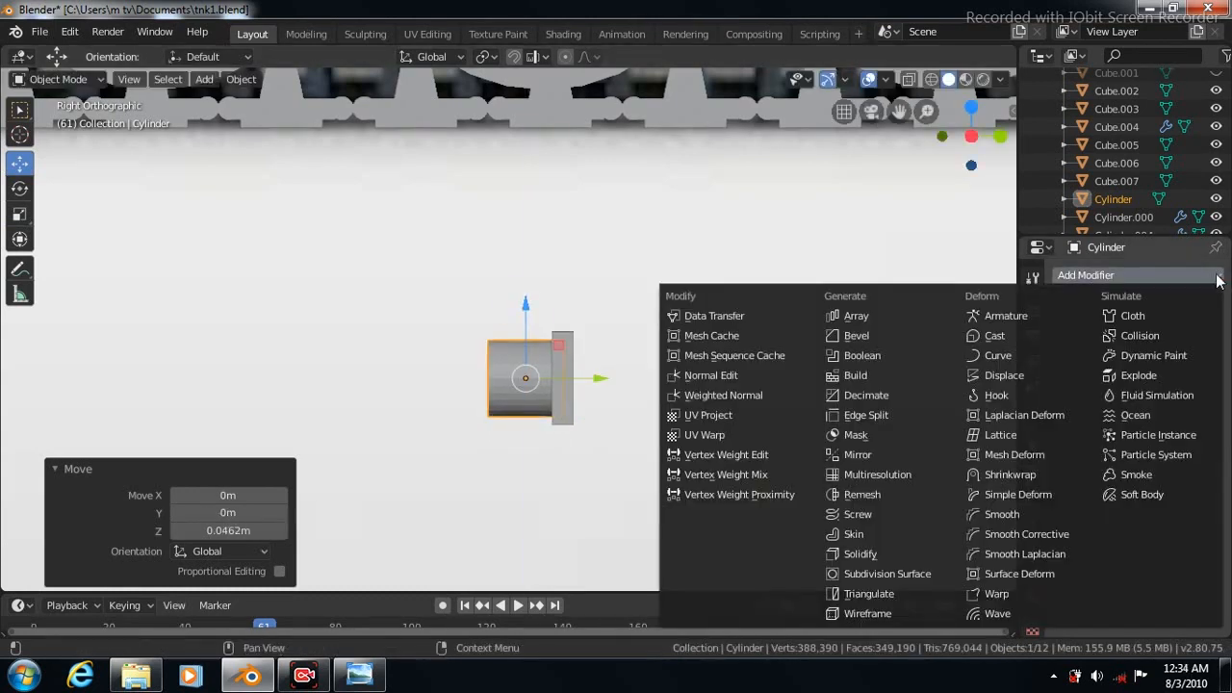
pyautogui.click(855, 575)
pyautogui.press('Tab')
pyautogui.click(1127, 411)
pyautogui.click(1127, 411)
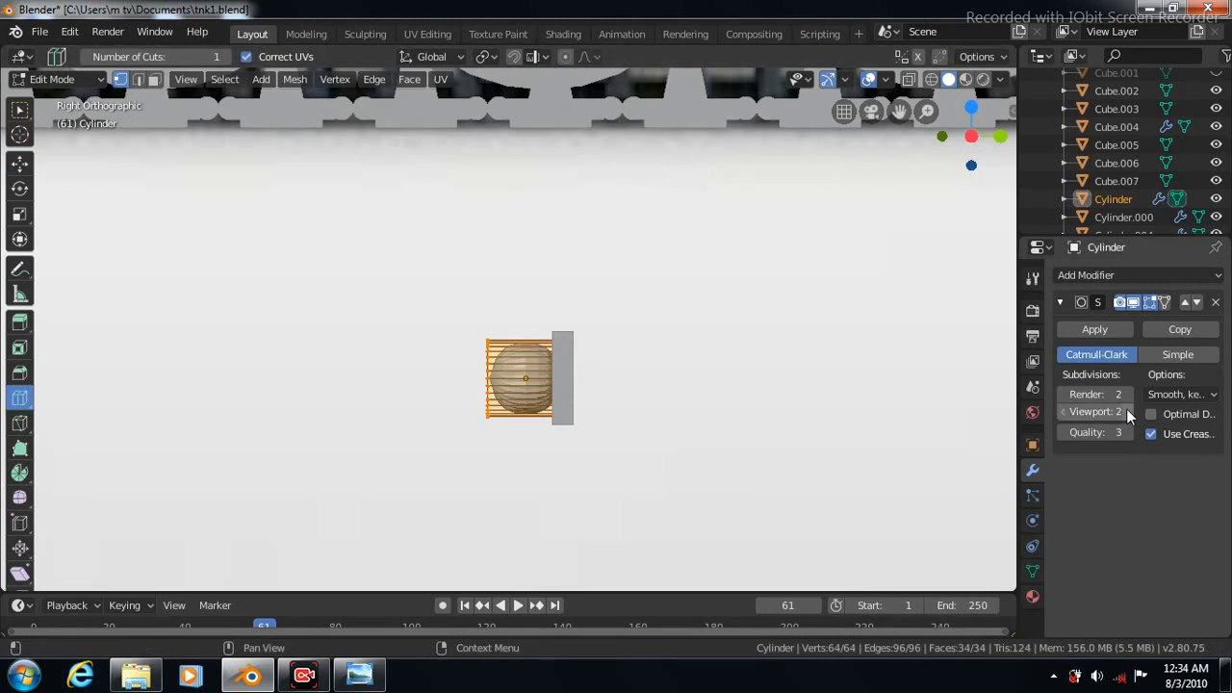
pyautogui.click(528, 417)
pyautogui.click(526, 417)
# Step: Select the cylinder's round front face and inset it with a thickness of about 0.85 m
pyautogui.press('KP_1')
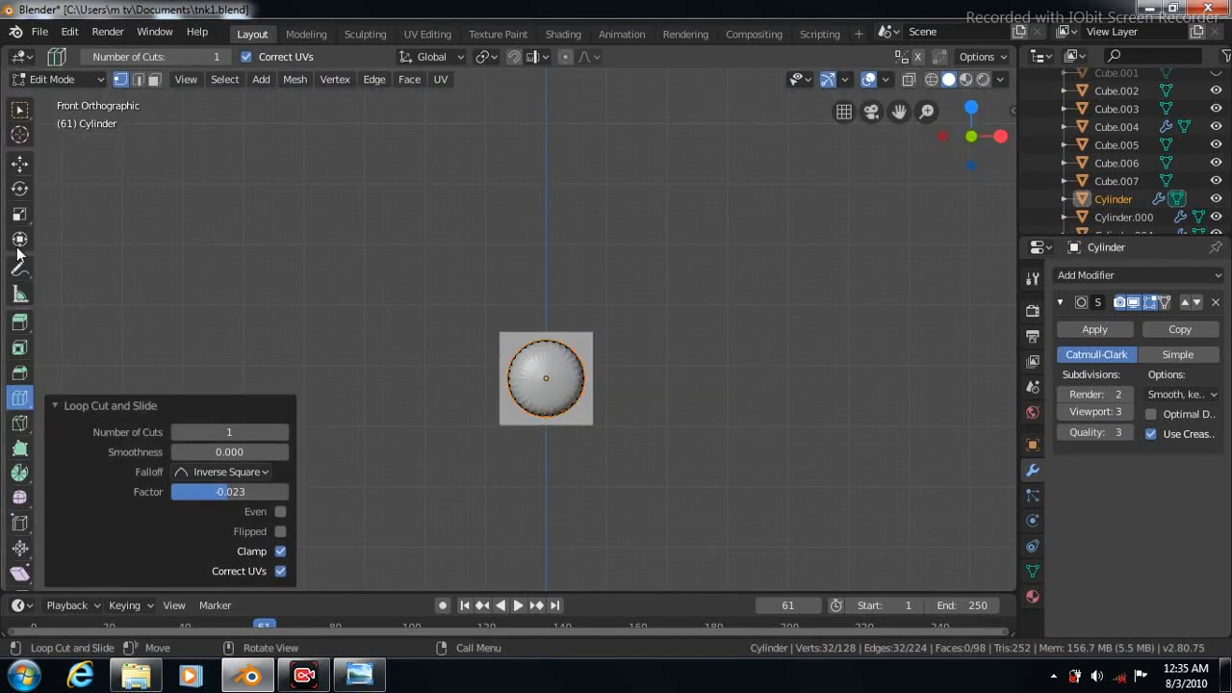
pyautogui.click(409, 79)
pyautogui.press('3')
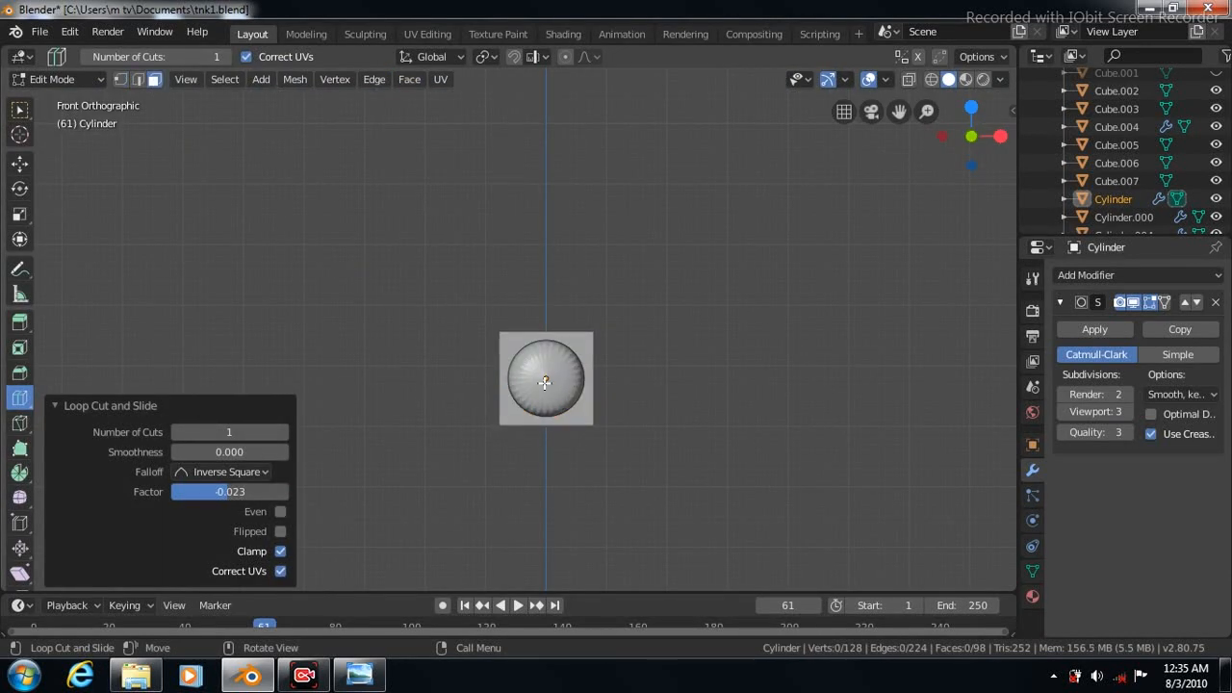
pyautogui.click(215, 268)
pyautogui.click(20, 111)
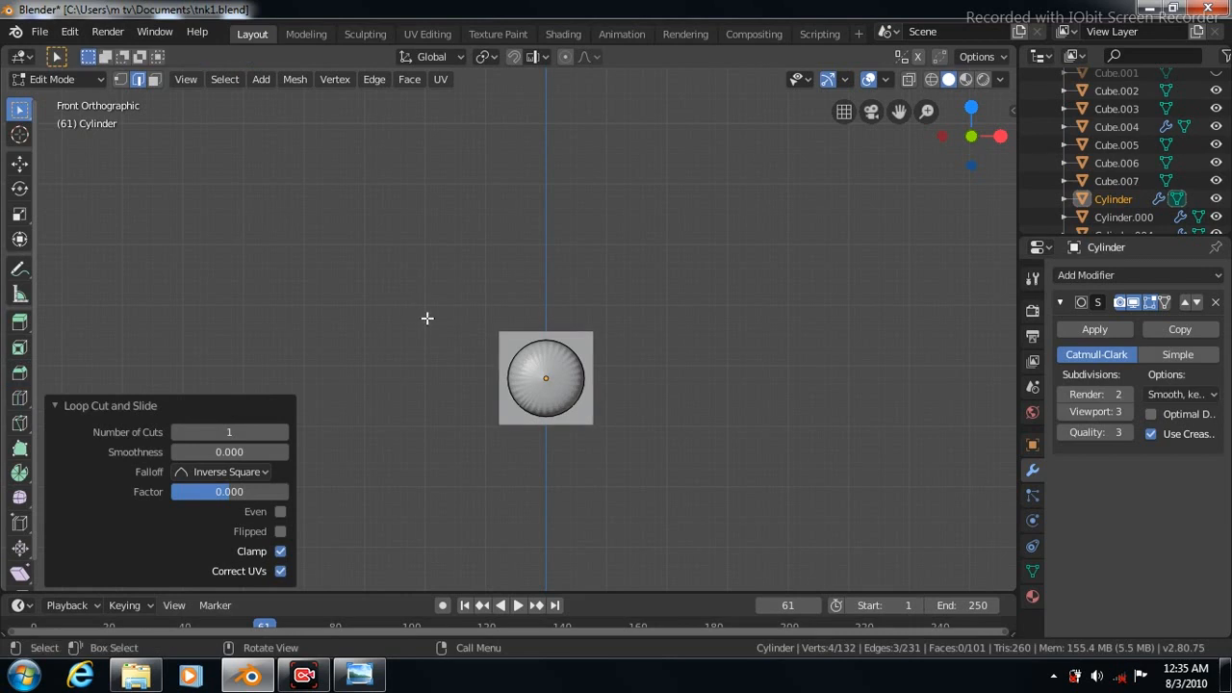
pyautogui.click(547, 380)
pyautogui.click(153, 80)
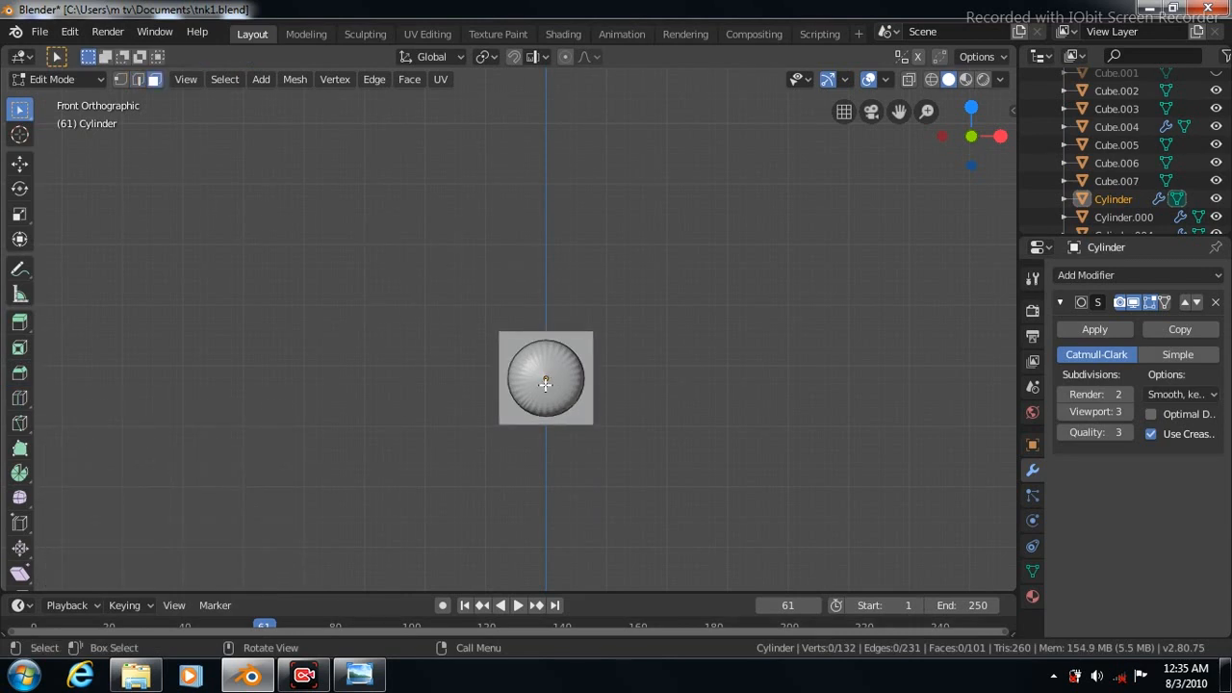
pyautogui.click(544, 384)
pyautogui.click(409, 79)
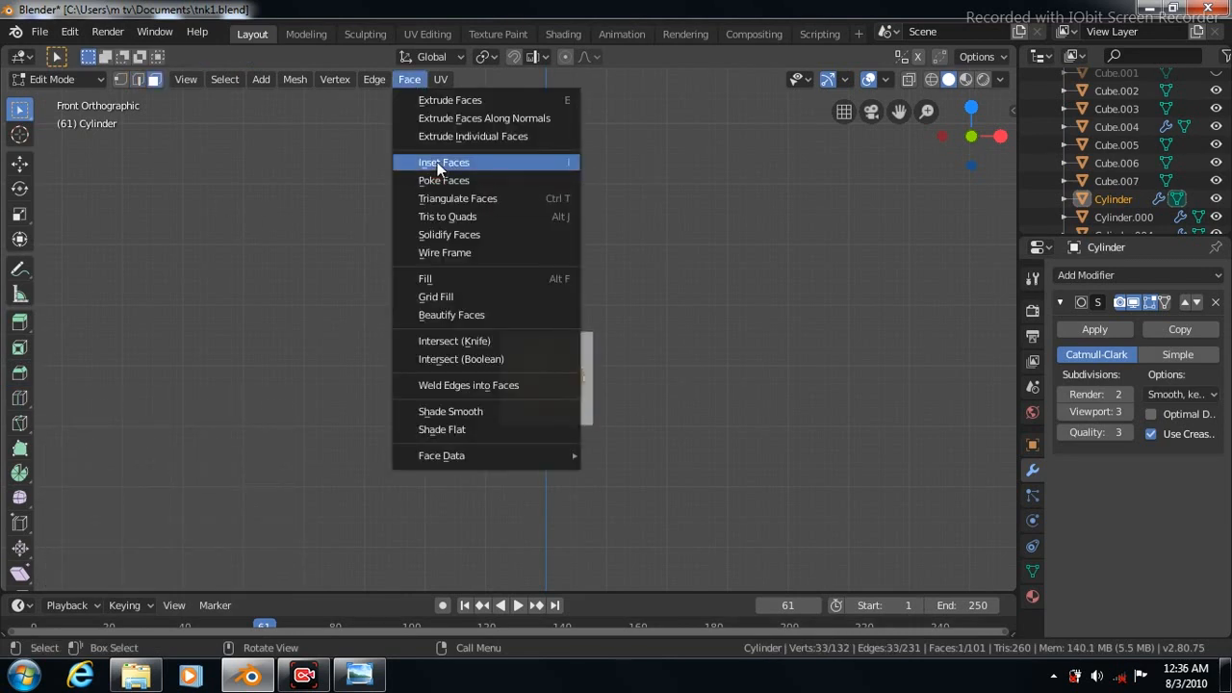
pyautogui.click(437, 161)
pyautogui.click(453, 197)
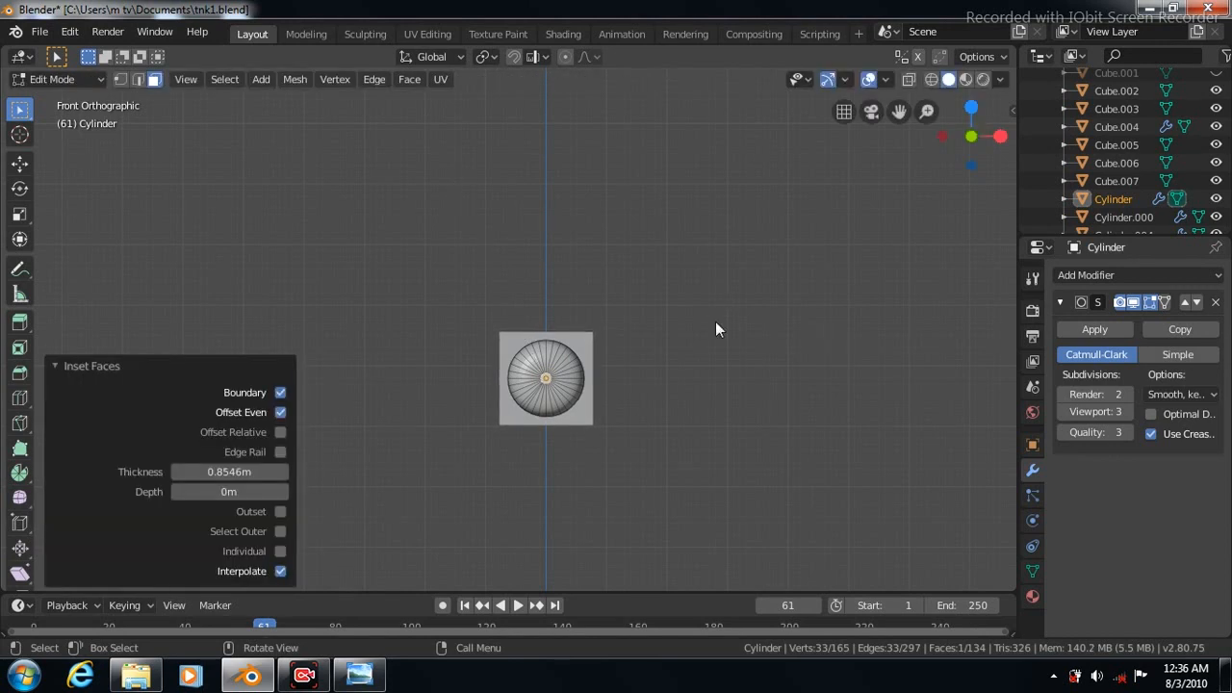
# Step: Shade the cylinder smooth in Object Mode and enable Auto Smooth for its normals
pyautogui.press('Tab')
pyautogui.press('w')
pyautogui.rightClick(439, 348)
pyautogui.click(512, 345)
pyautogui.click(1032, 571)
pyautogui.click(1082, 606)
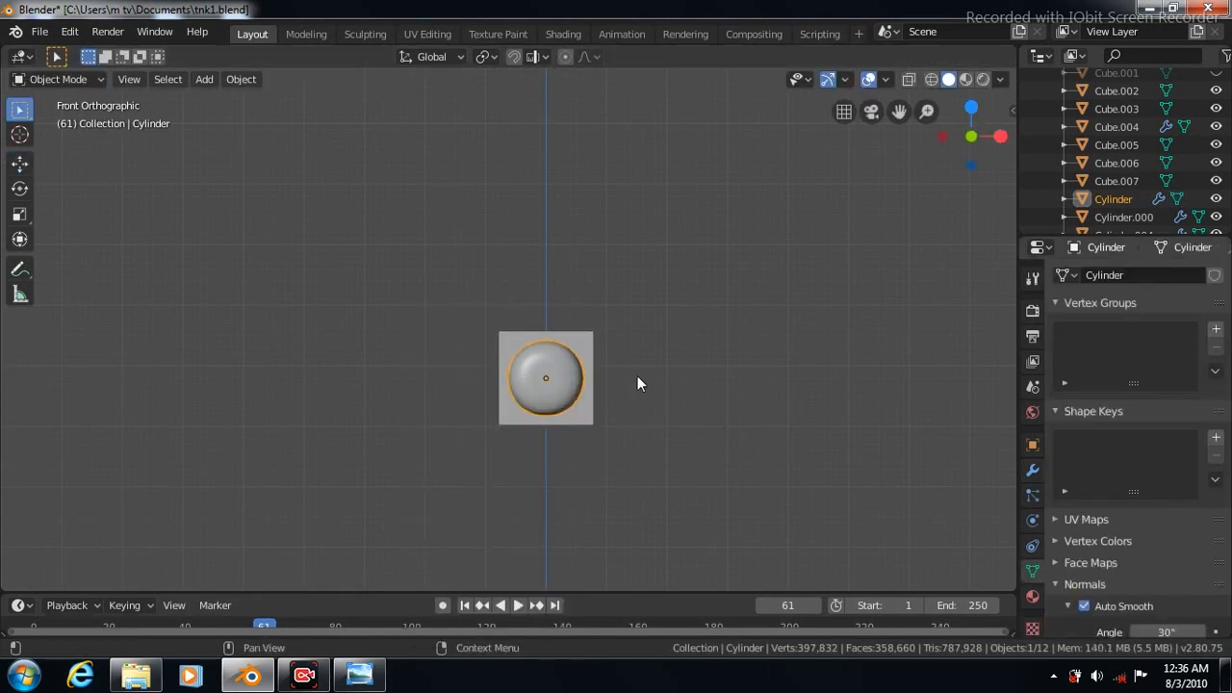
# Step: Remove the cylinder's Subdivision Surface modifier and join the cylinder with the cube plate into one lamp object
pyautogui.click(1032, 469)
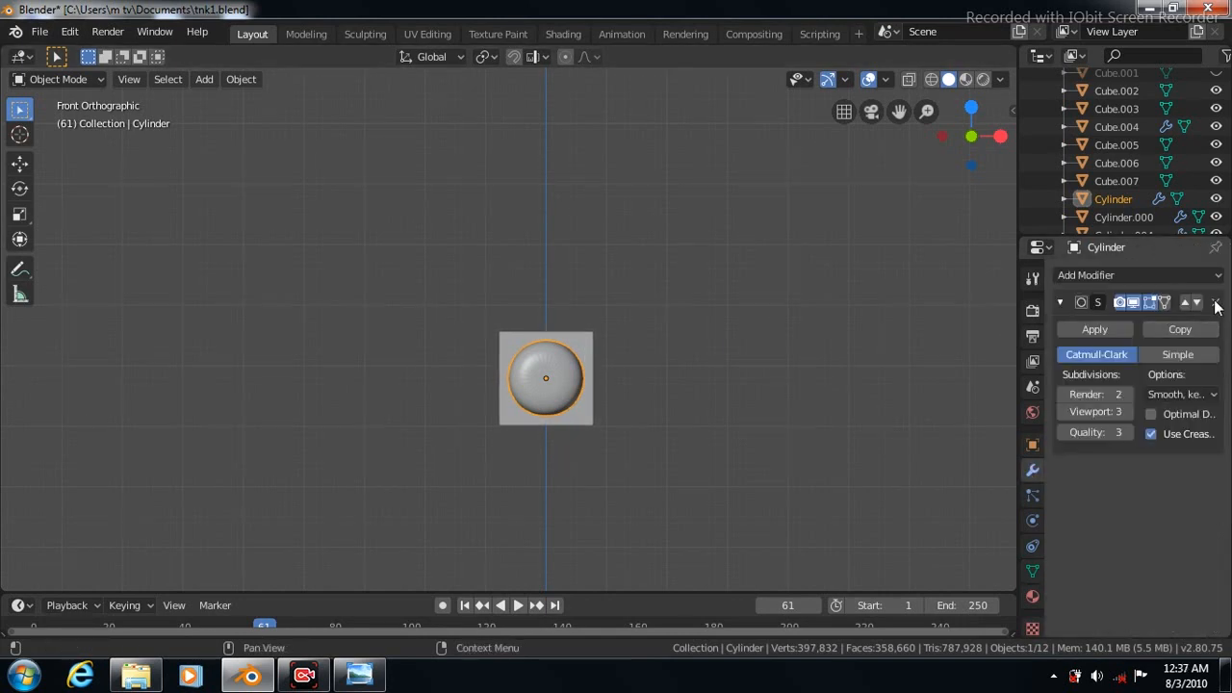
pyautogui.click(1215, 303)
pyautogui.keyDown('shift'); pyautogui.click(587, 338); pyautogui.keyUp('shift')
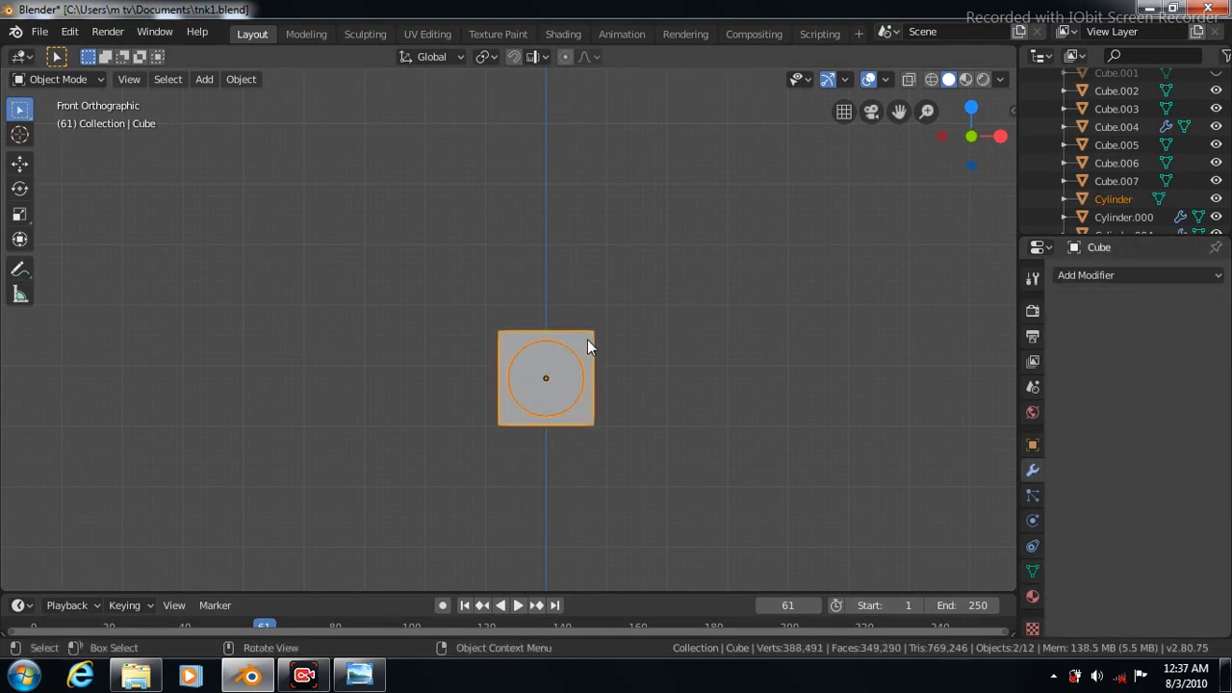
pyautogui.hotkey('ctrl', 'j')
# Step: Duplicate the lamp and move the copy -0.159 m along X so it sits beside the original
pyautogui.hotkey('shift', 'd')
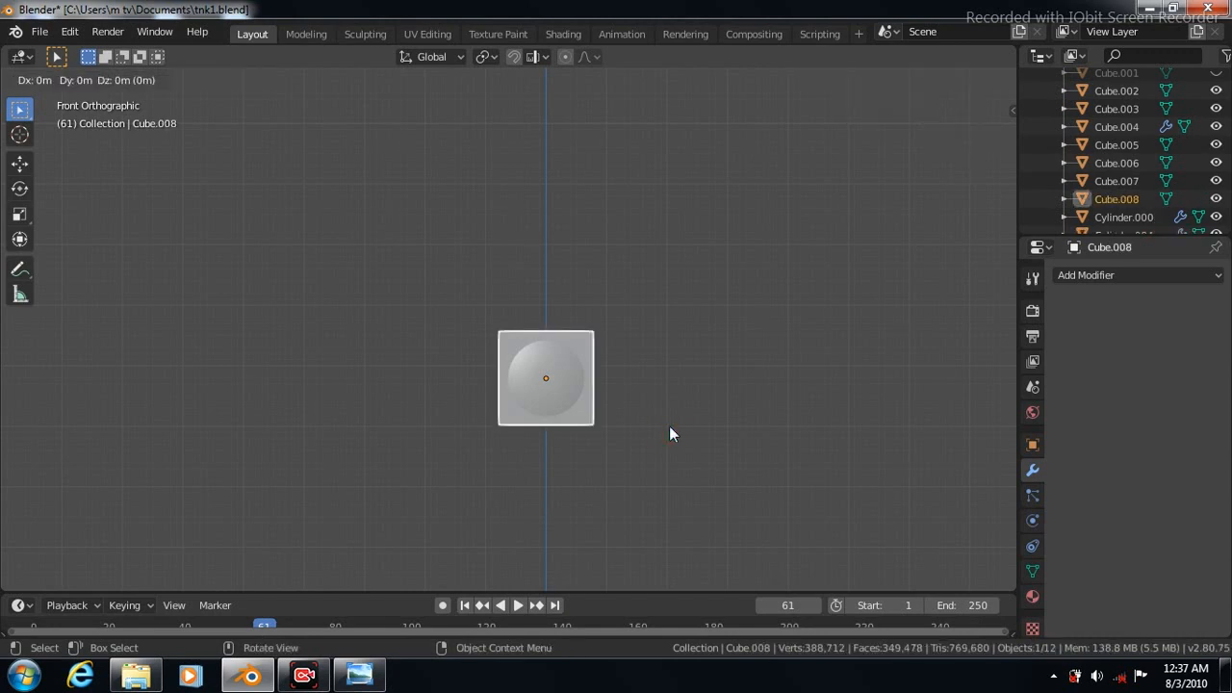
pyautogui.rightClick(669, 426)
pyautogui.click(20, 165)
pyautogui.moveTo(615, 377); pyautogui.dragTo(518, 396)
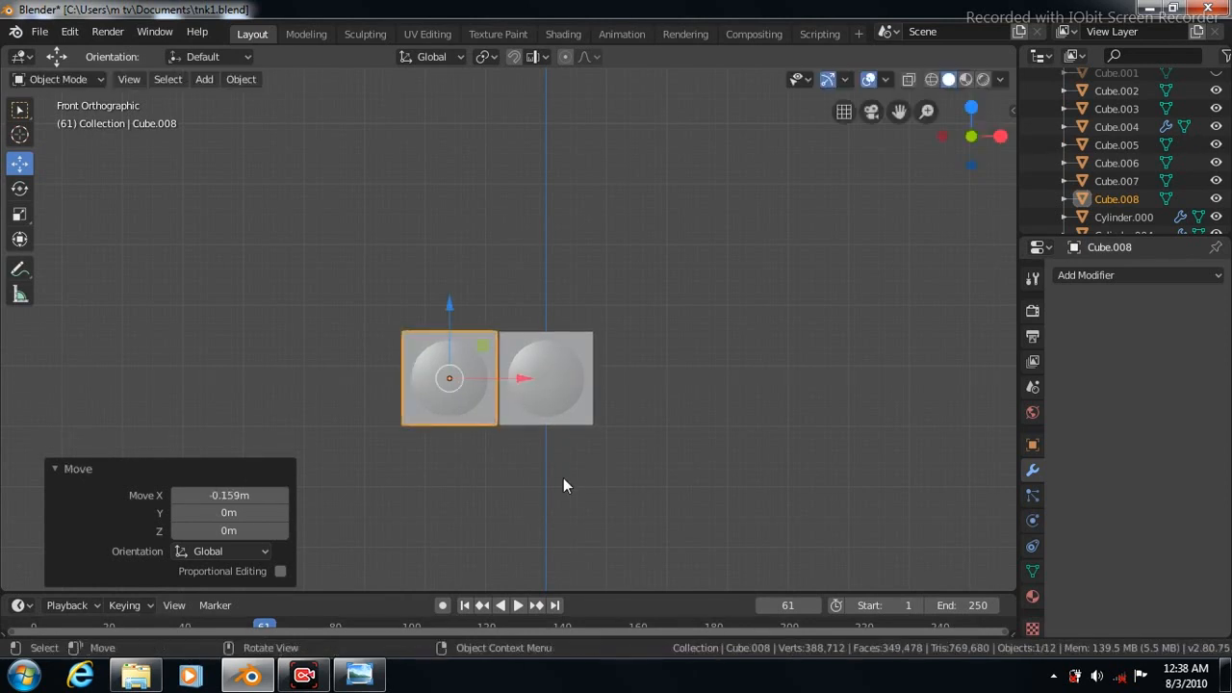
# Step: Duplicate the lamp copy again and place this third lamp just below it
pyautogui.hotkey('shift', 'd')
pyautogui.click(563, 478)
pyautogui.moveTo(447, 308); pyautogui.dragTo(452, 419)
# Step: Join the two side-by-side lamps into one object and set its origin to its centre of mass
pyautogui.click(20, 109)
pyautogui.click(450, 356)
pyautogui.keyDown('shift'); pyautogui.click(529, 363); pyautogui.keyUp('shift')
pyautogui.hotkey('ctrl', 'j')
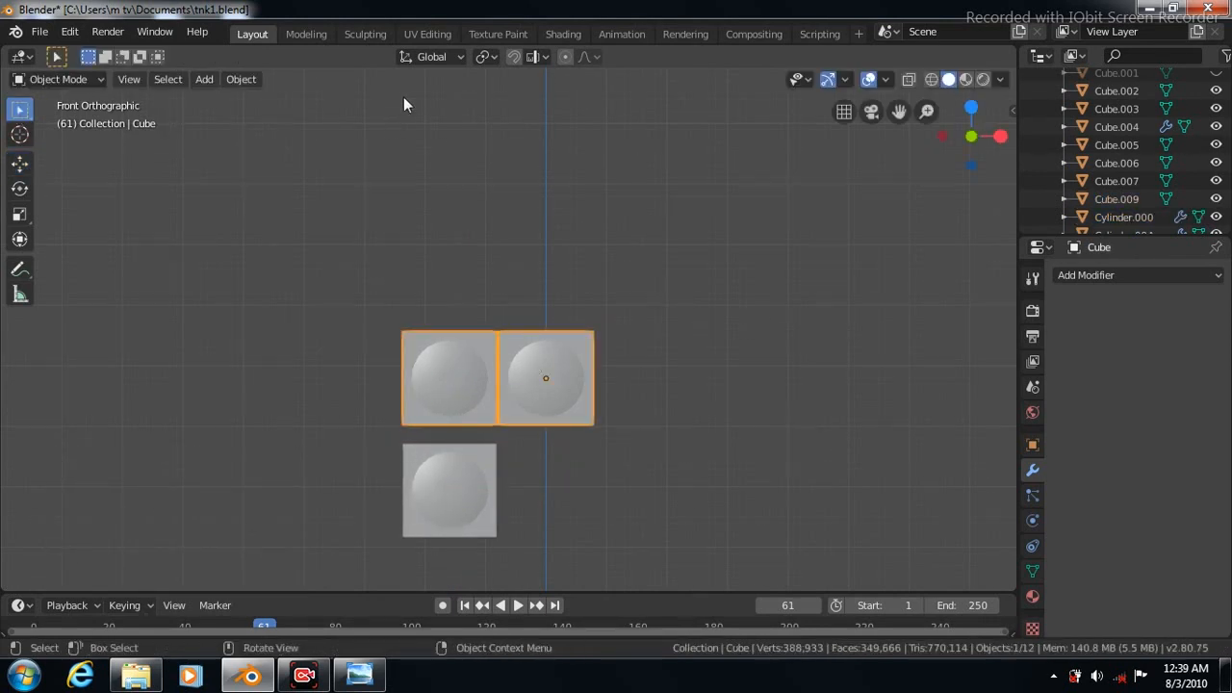
pyautogui.click(240, 79)
pyautogui.moveTo(289, 117)
pyautogui.click(485, 177)
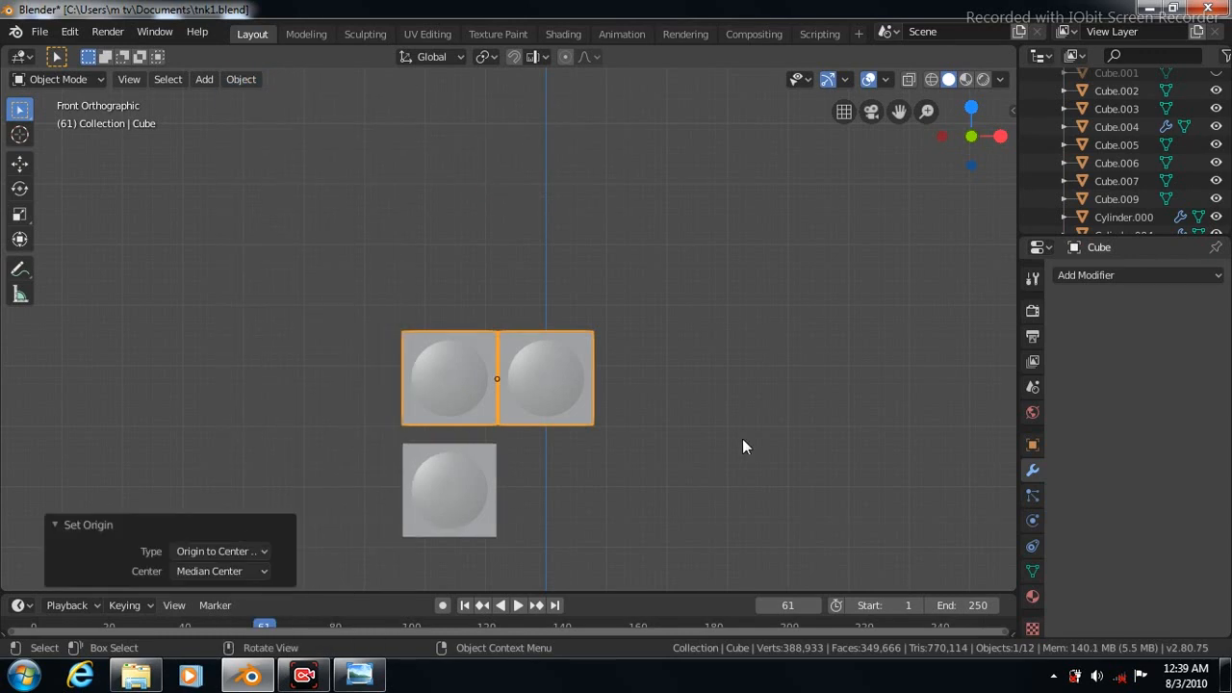
# Step: Raise the lamp pair about 1.31 m and shift it along X onto the +X fender, fine-tuning its position and height
pyautogui.click(19, 166)
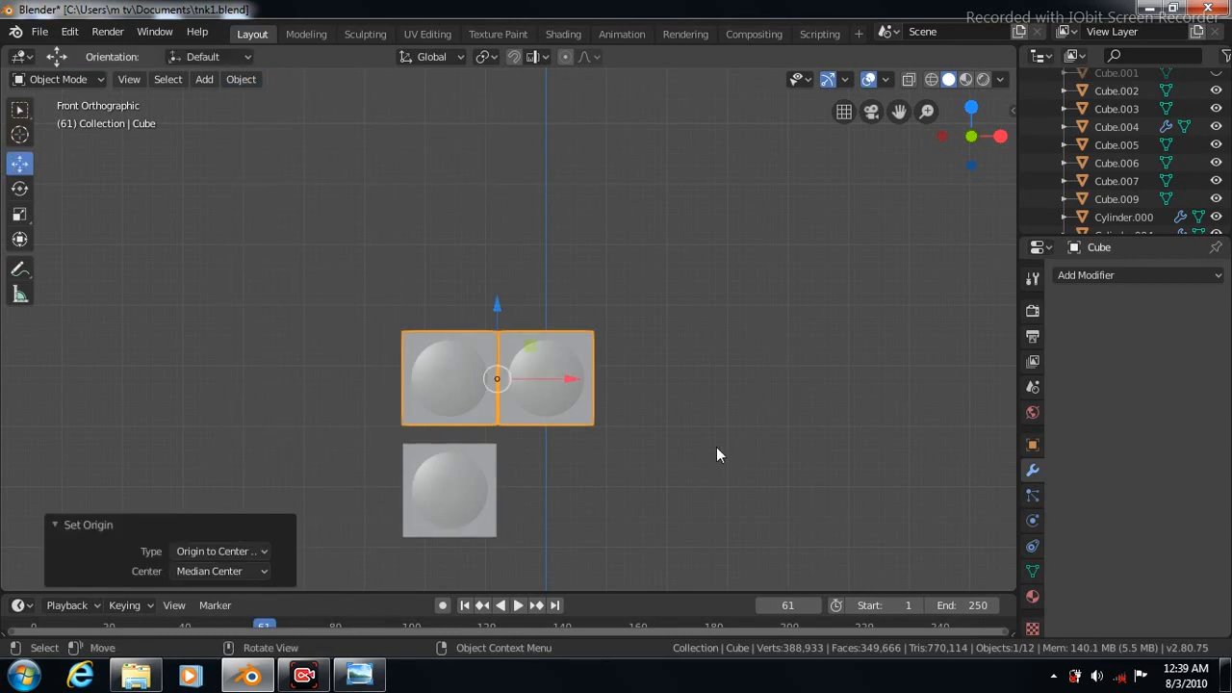
pyautogui.scroll(-8, 716, 455)
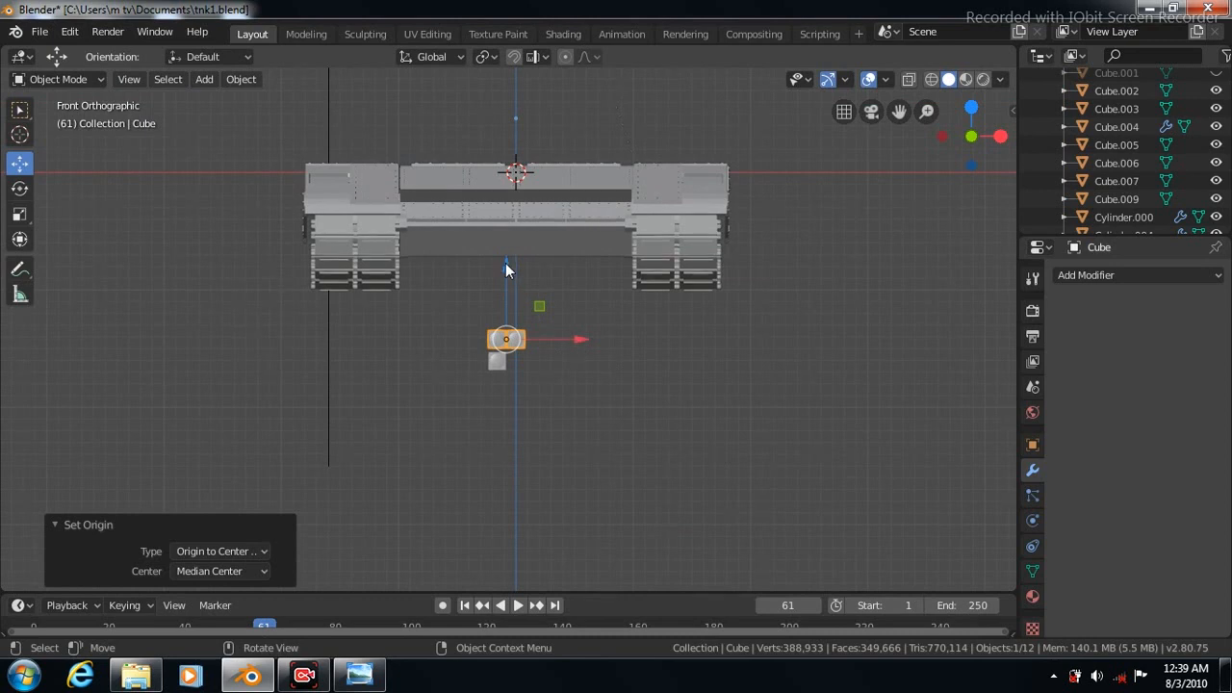
pyautogui.moveTo(506, 269); pyautogui.dragTo(531, 90)
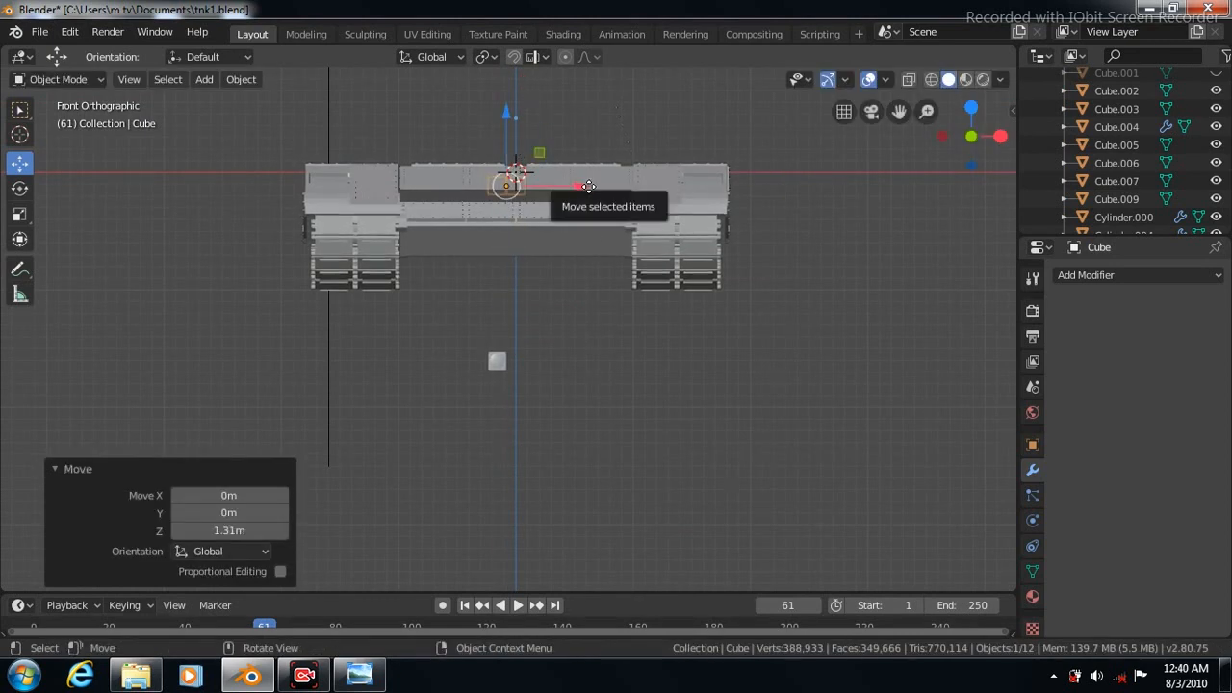
pyautogui.moveTo(587, 185); pyautogui.dragTo(637, 182)
pyautogui.moveTo(735, 180); pyautogui.dragTo(775, 188)
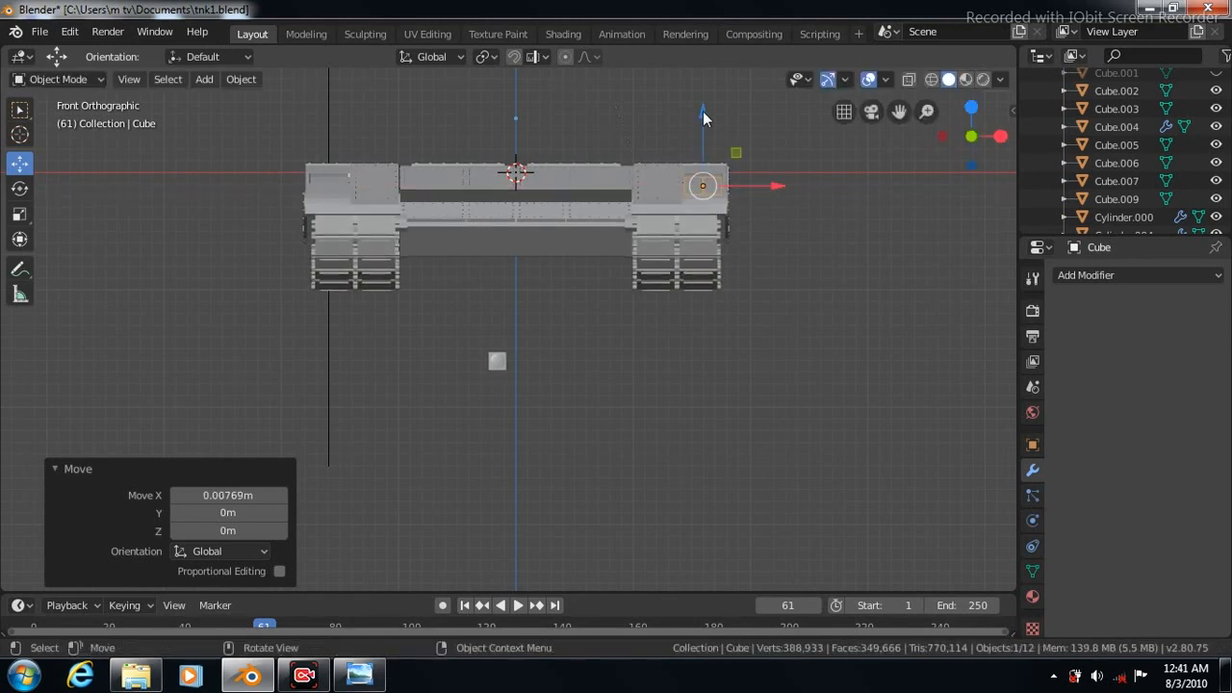
pyautogui.moveTo(703, 109); pyautogui.dragTo(702, 99)
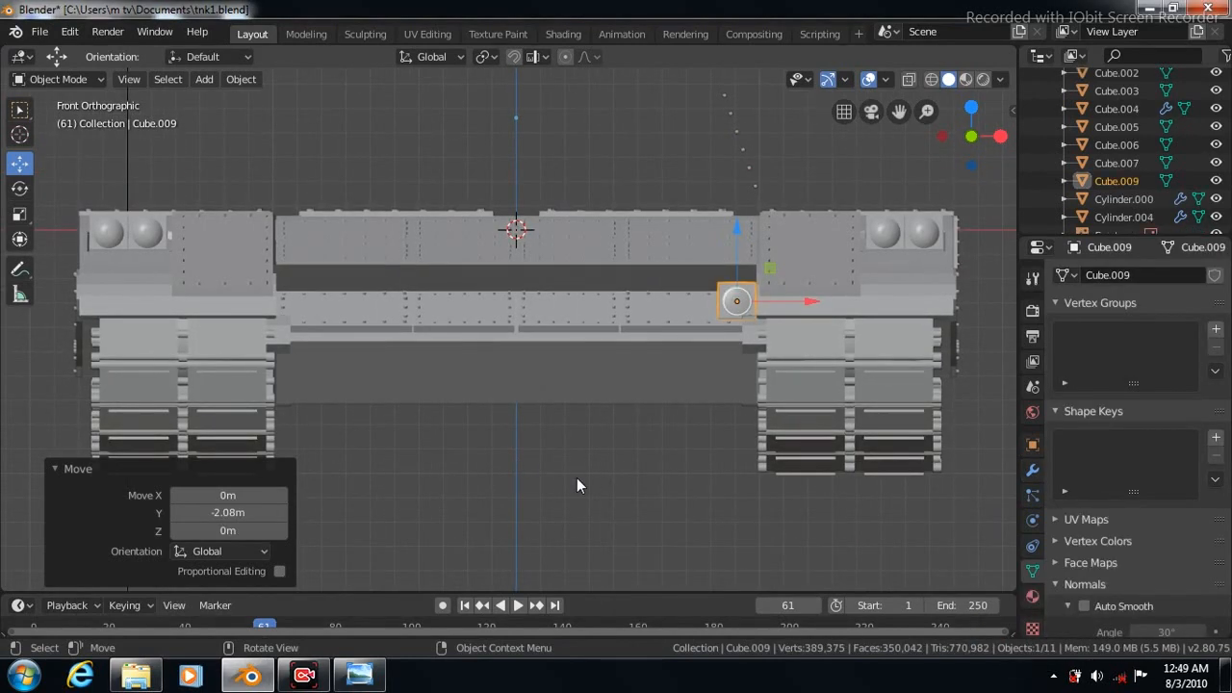
# Step: Raise the single lamp at the +X end of the front hull plate by about 0.022 m, checking from angled views
pyautogui.press('KP_6')
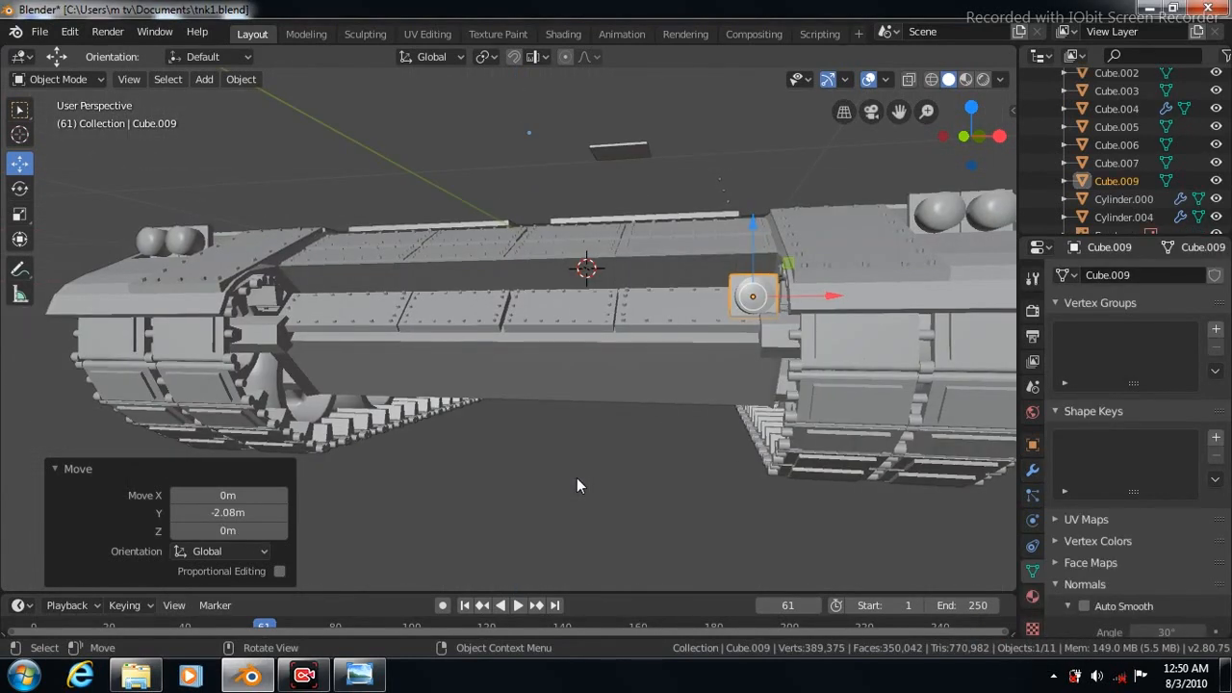
pyautogui.press('KP_4')
pyautogui.press('KP_4')
pyautogui.press('KP_4')
pyautogui.press('KP_4')
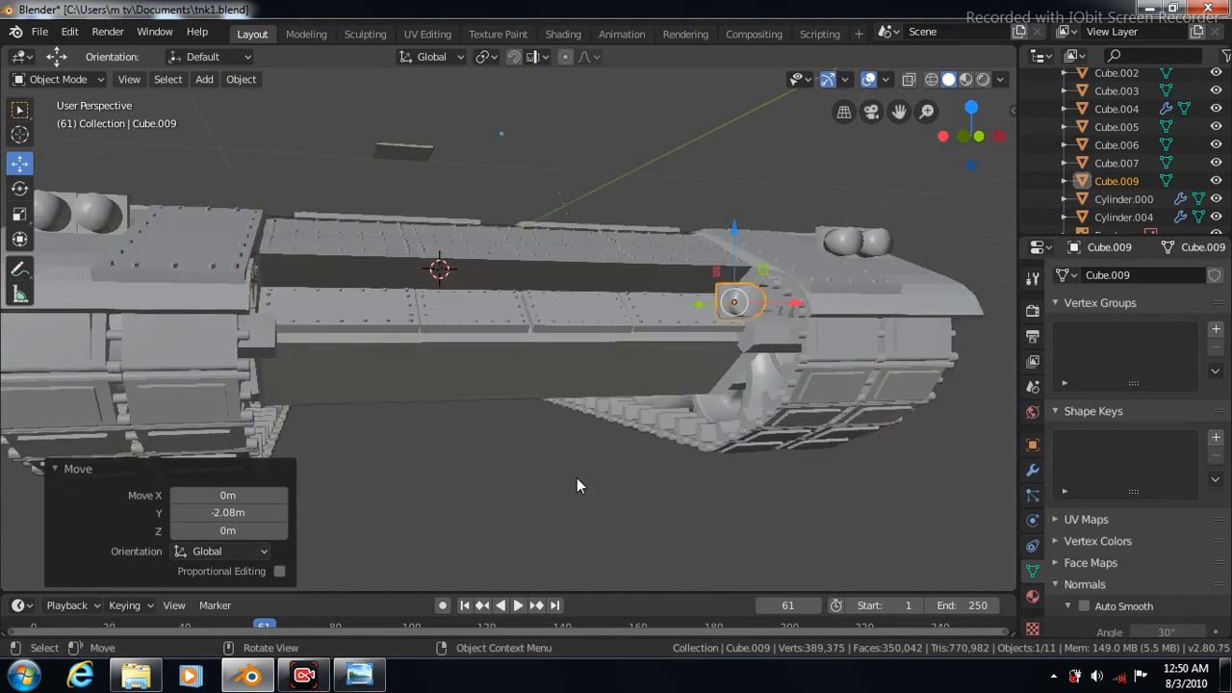
pyautogui.moveTo(668, 231); pyautogui.dragTo(667, 224)
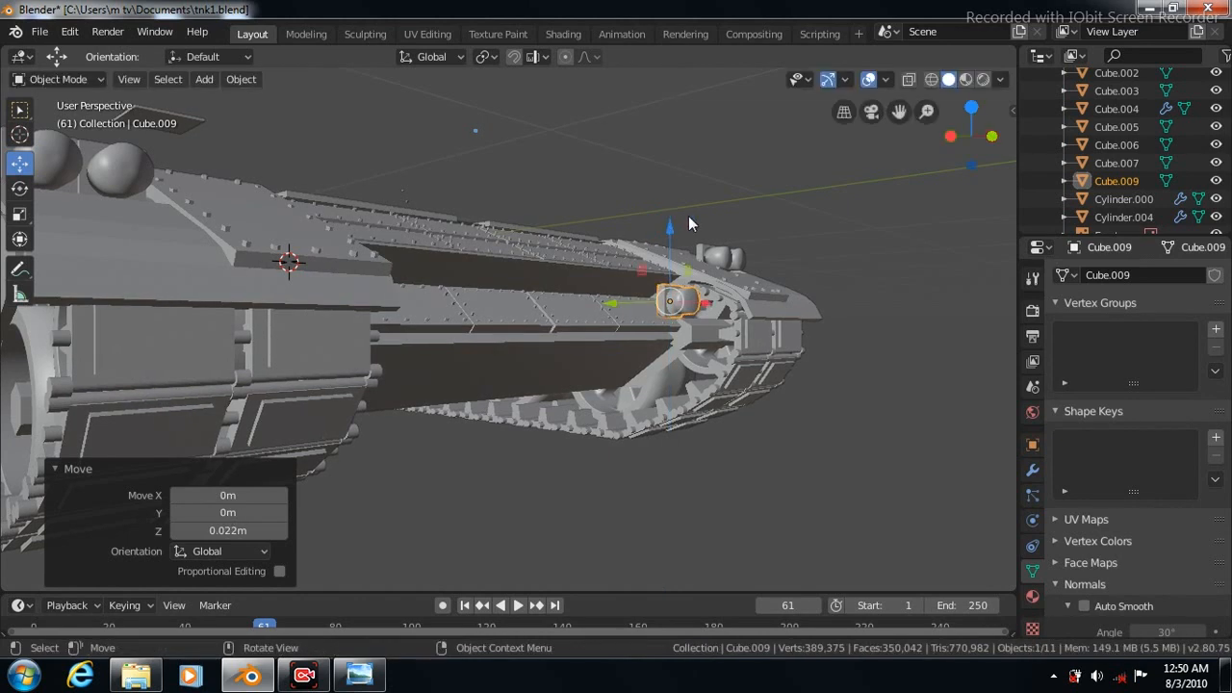
# Step: Join the single lamp at the +X end of the front plate into the mirrored tank hull, then clear the selection
pyautogui.press('KP_5')
pyautogui.press('KP_1')
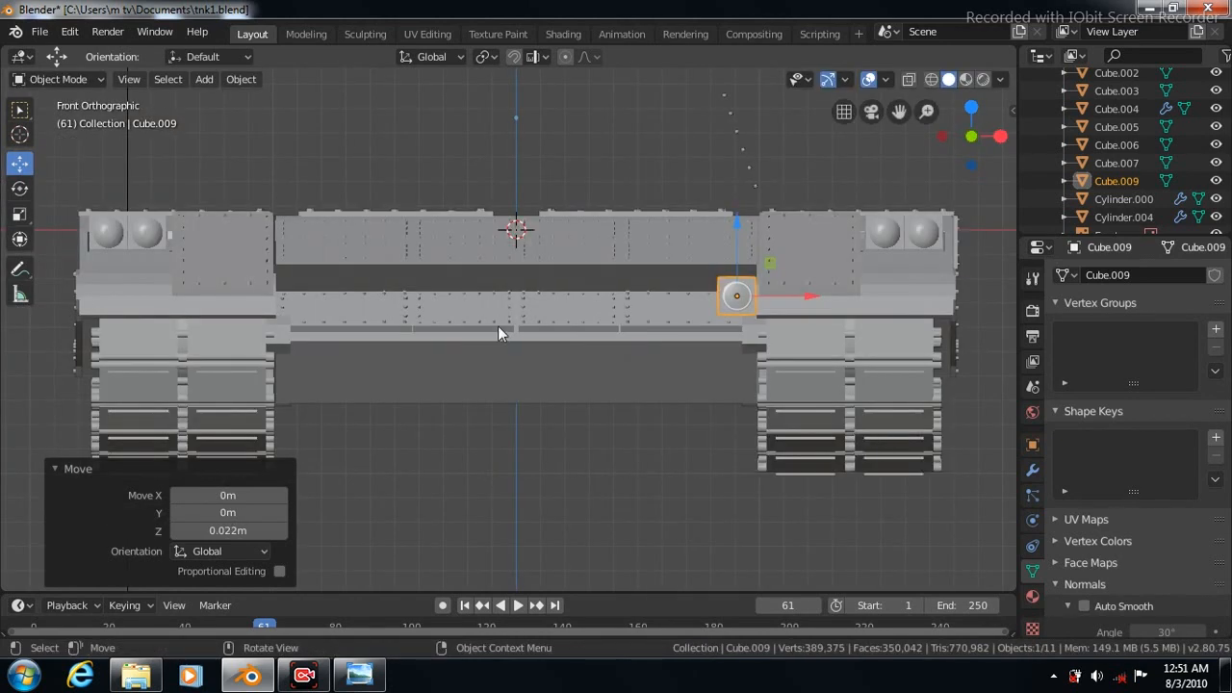
pyautogui.keyDown('shift'); pyautogui.click(495, 300); pyautogui.keyUp('shift')
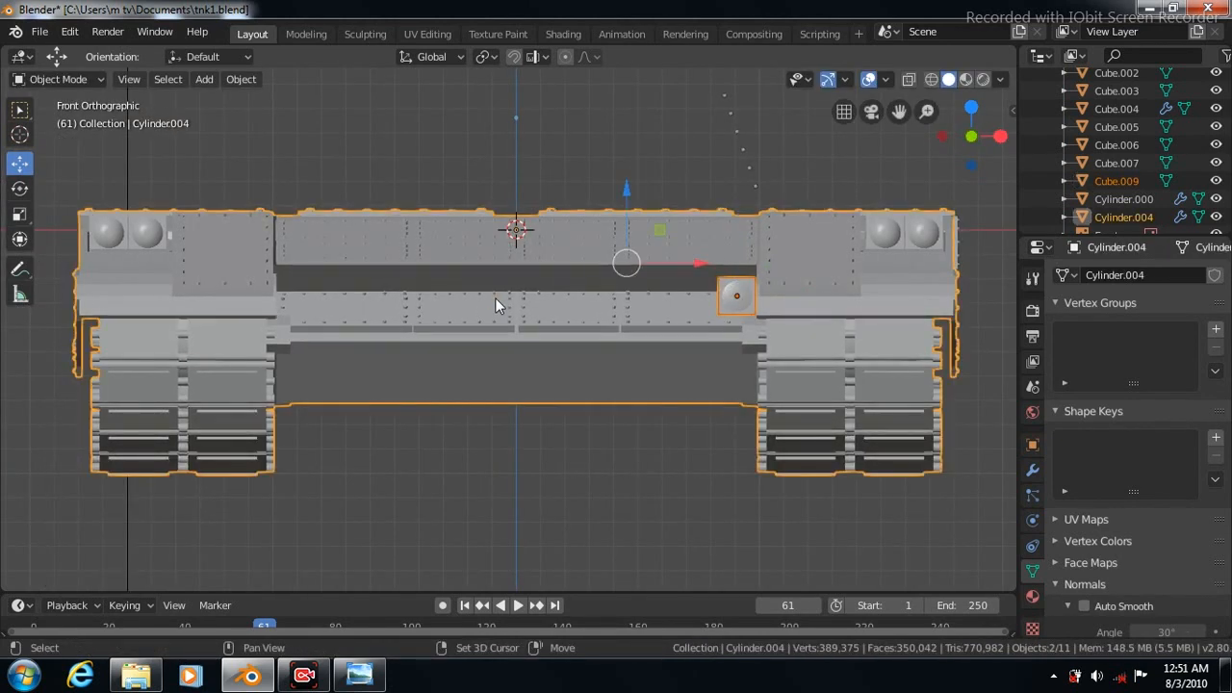
pyautogui.hotkey('ctrl', 'j')
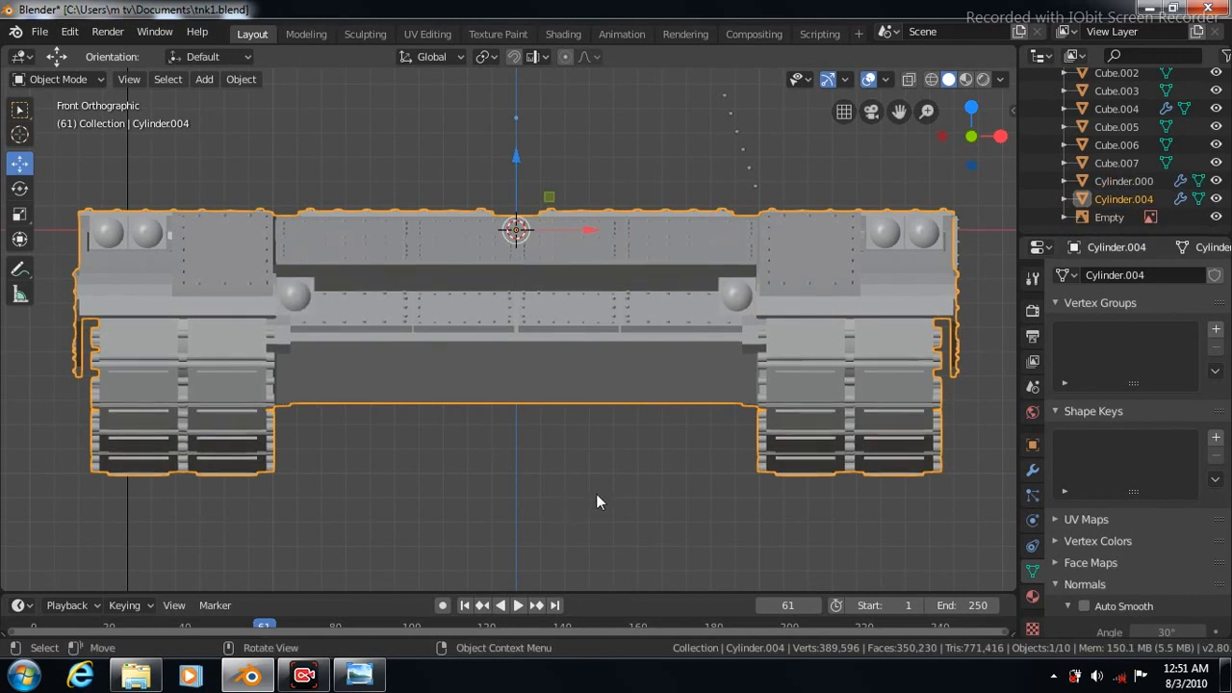
pyautogui.scroll(-2, 616, 500)
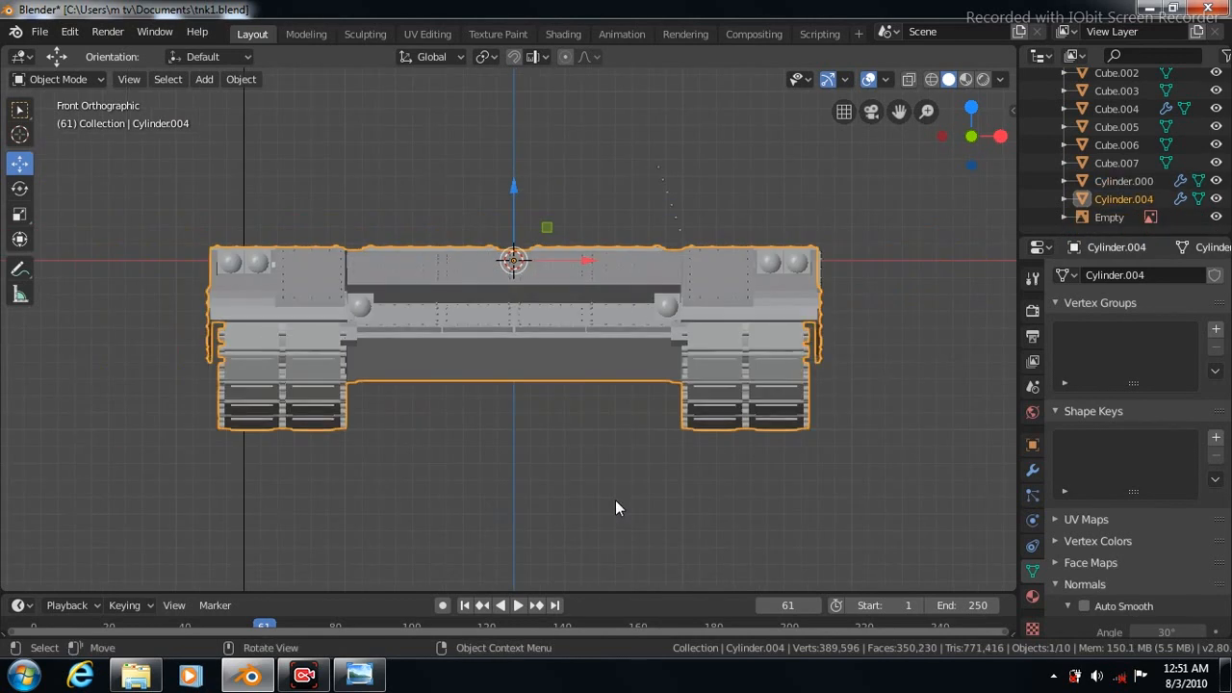
pyautogui.moveTo(615, 500); pyautogui.dragTo(617, 502, button='middle')
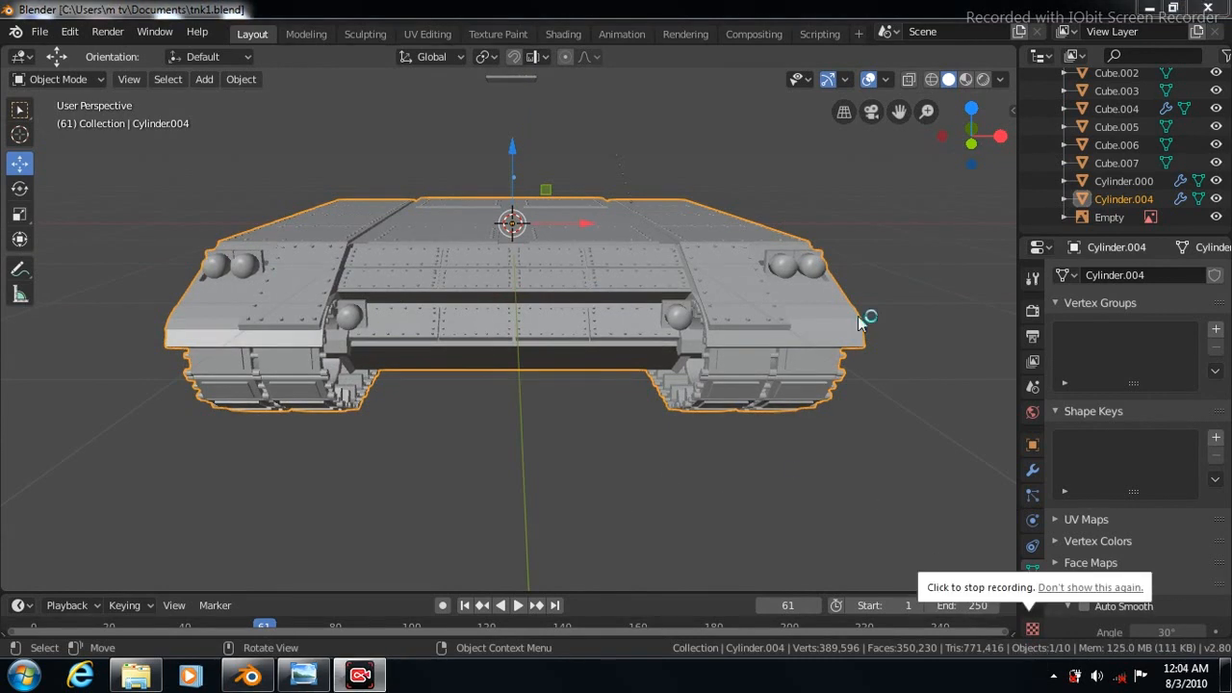
pyautogui.click(845, 452)
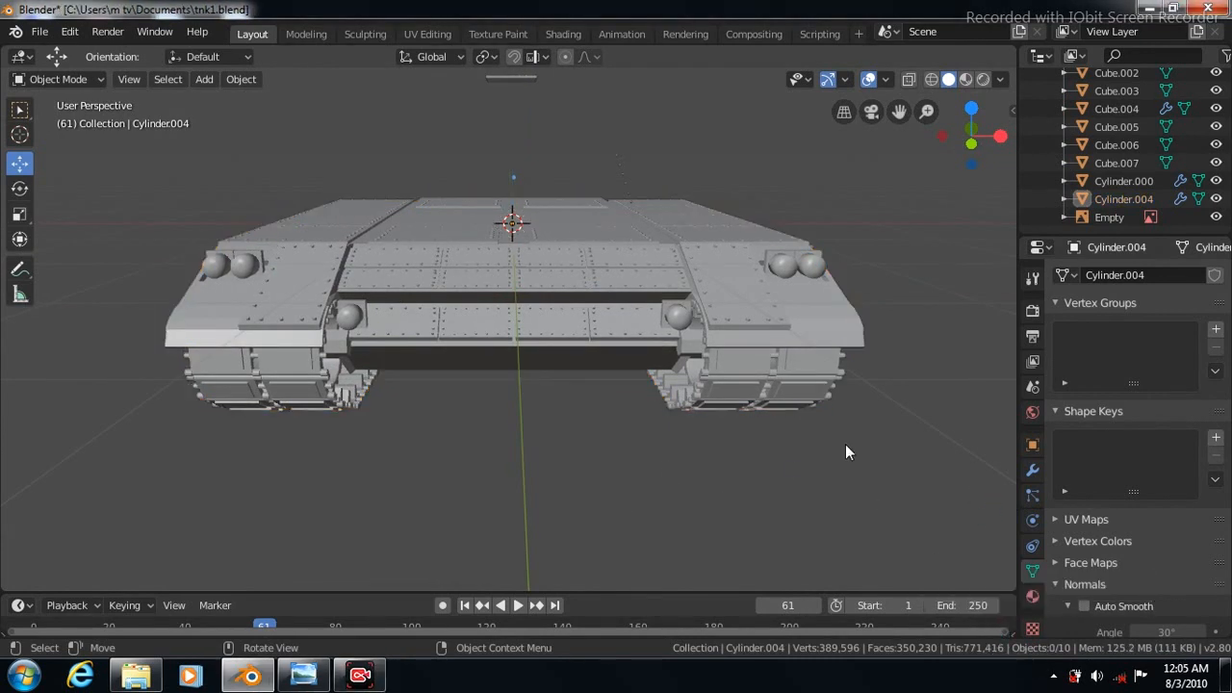
# Step: Add a cube at the 3D cursor and scale it uniformly by about 0.145
pyautogui.press('KP_1')
pyautogui.press('KP_3')
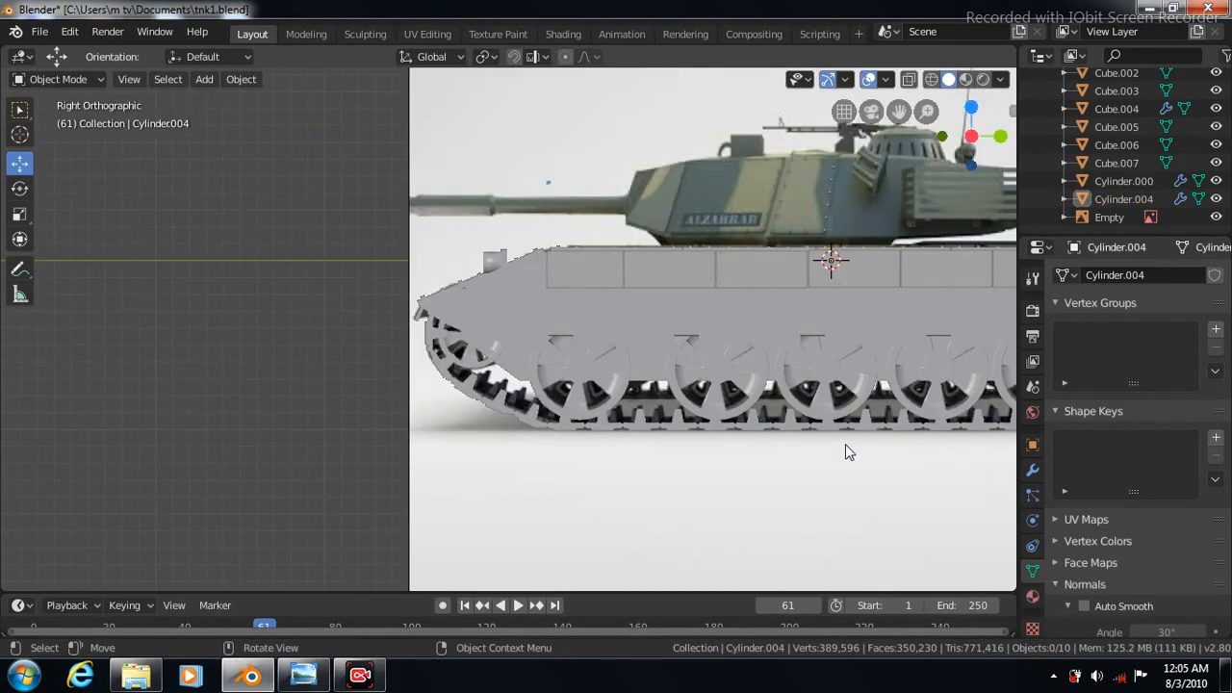
pyautogui.press('KP_1')
pyautogui.click(203, 80)
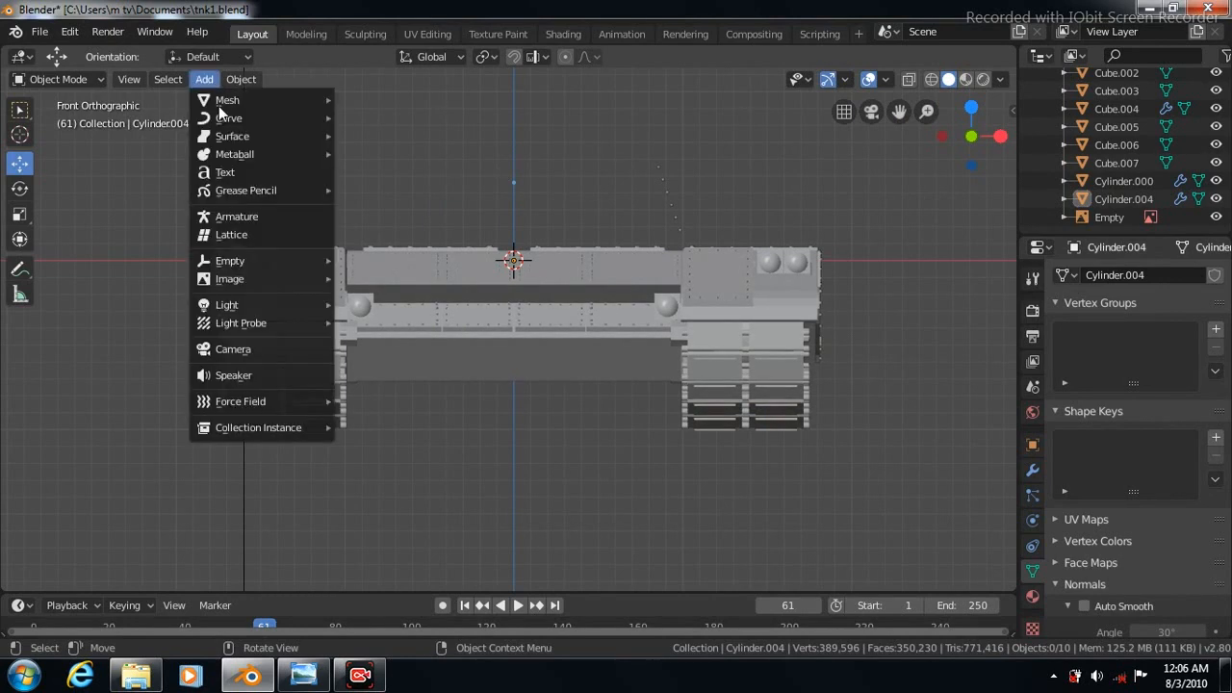
pyautogui.moveTo(312, 100)
pyautogui.click(381, 117)
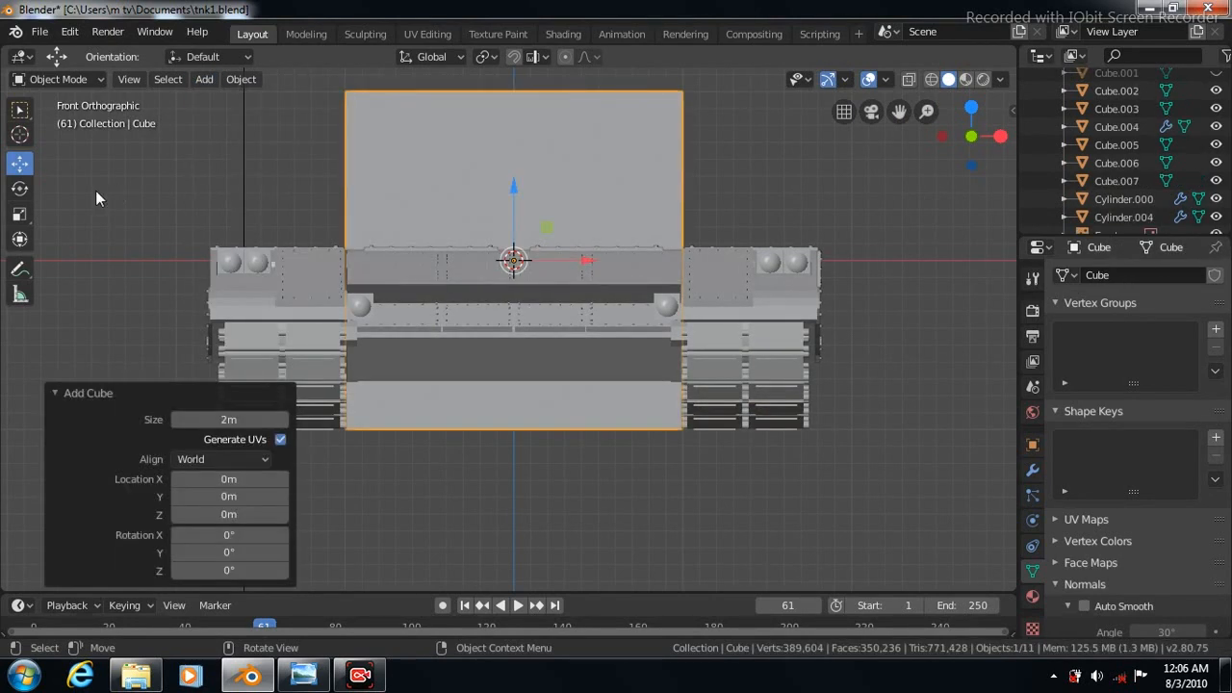
pyautogui.click(20, 217)
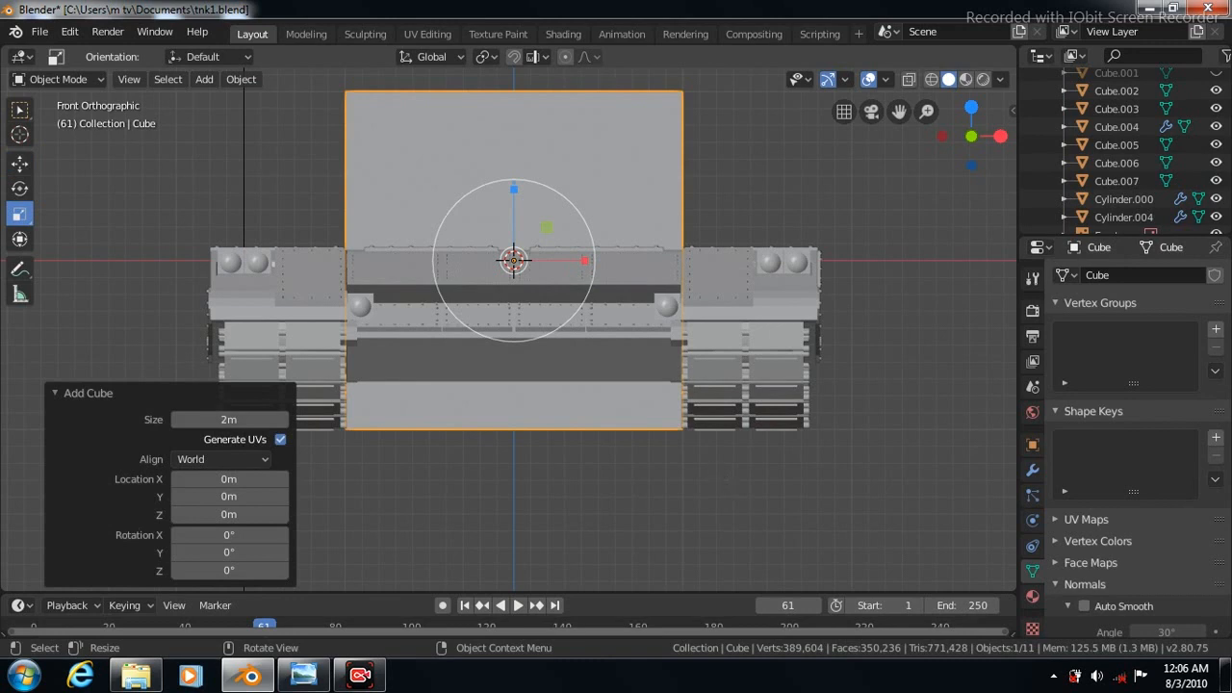
pyautogui.press('s')
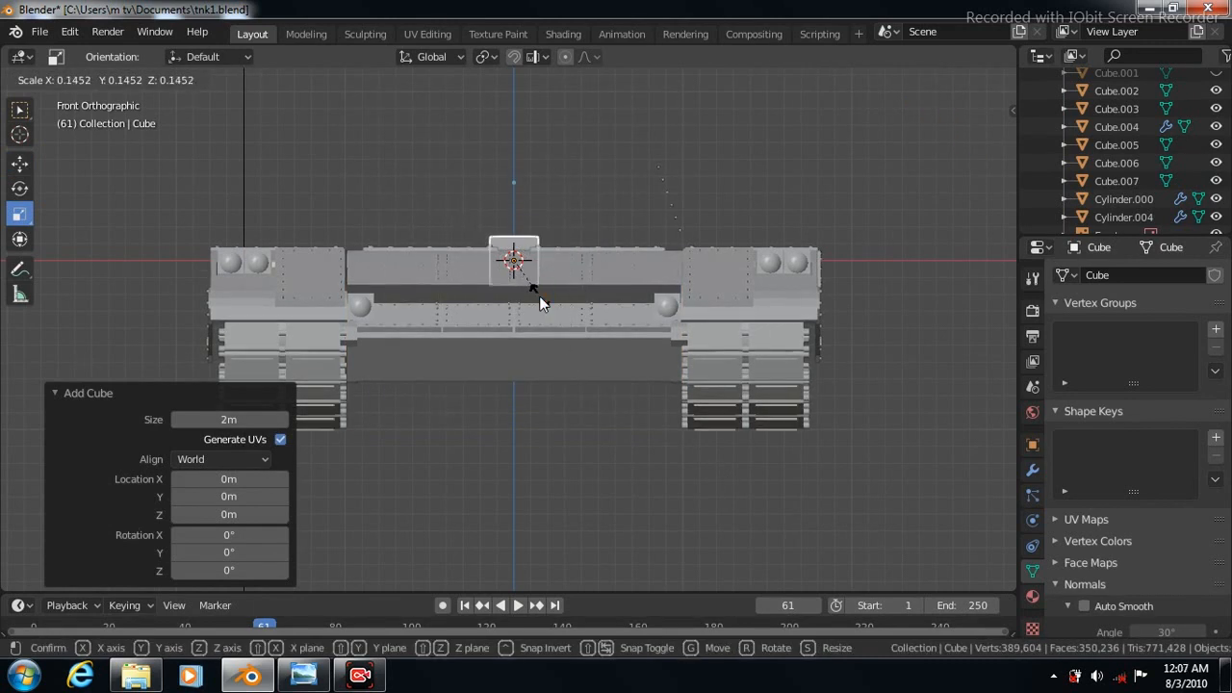
pyautogui.click(539, 295)
# Step: Lower the new cube about 1.18 m along Z to below the hull and shrink it uniformly by about 0.399
pyautogui.click(20, 167)
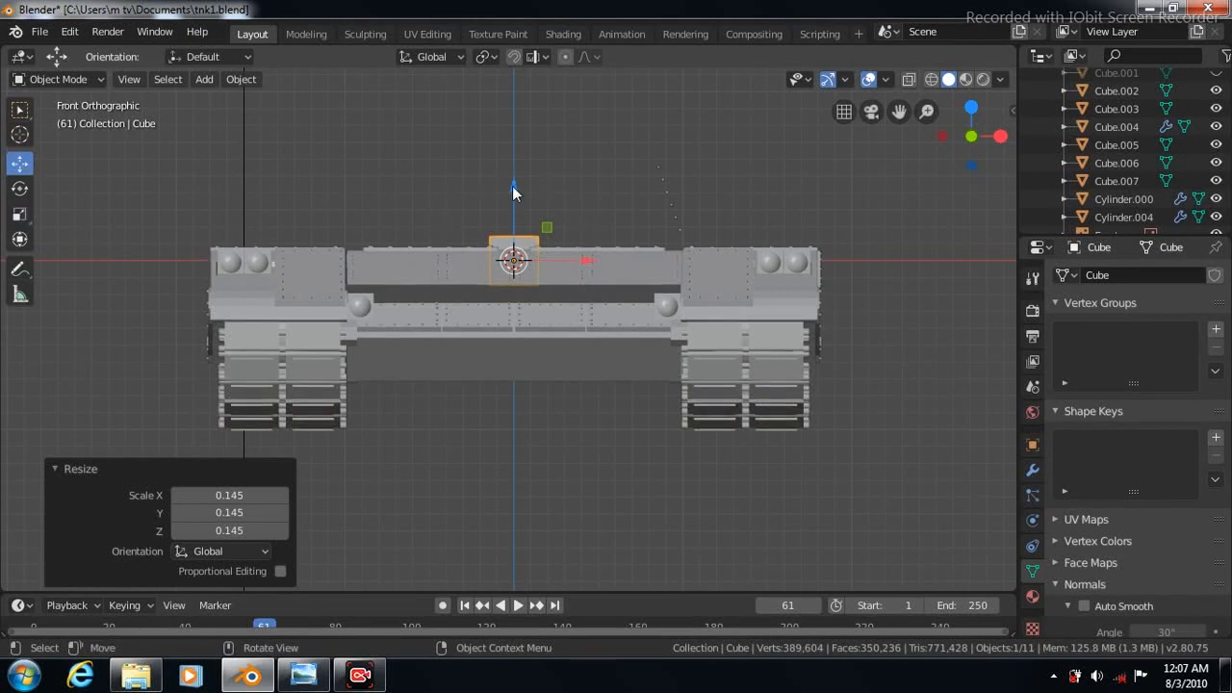
pyautogui.moveTo(512, 186); pyautogui.dragTo(510, 401)
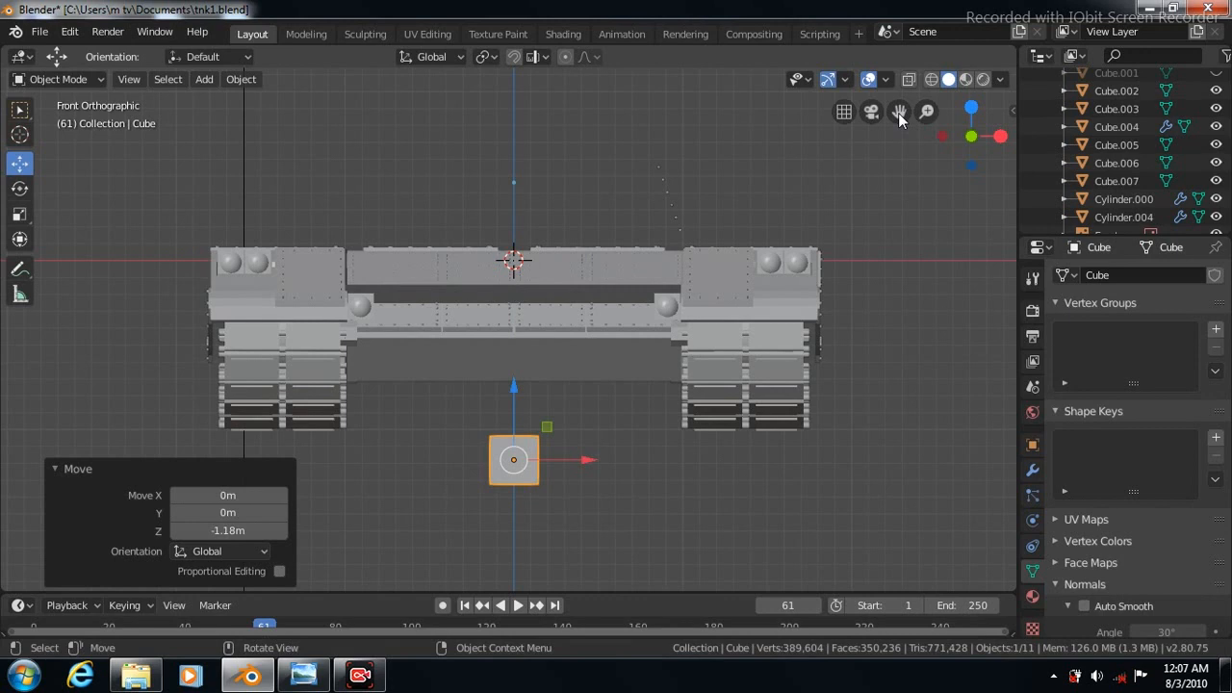
pyautogui.moveTo(898, 111); pyautogui.dragTo(892, 22)
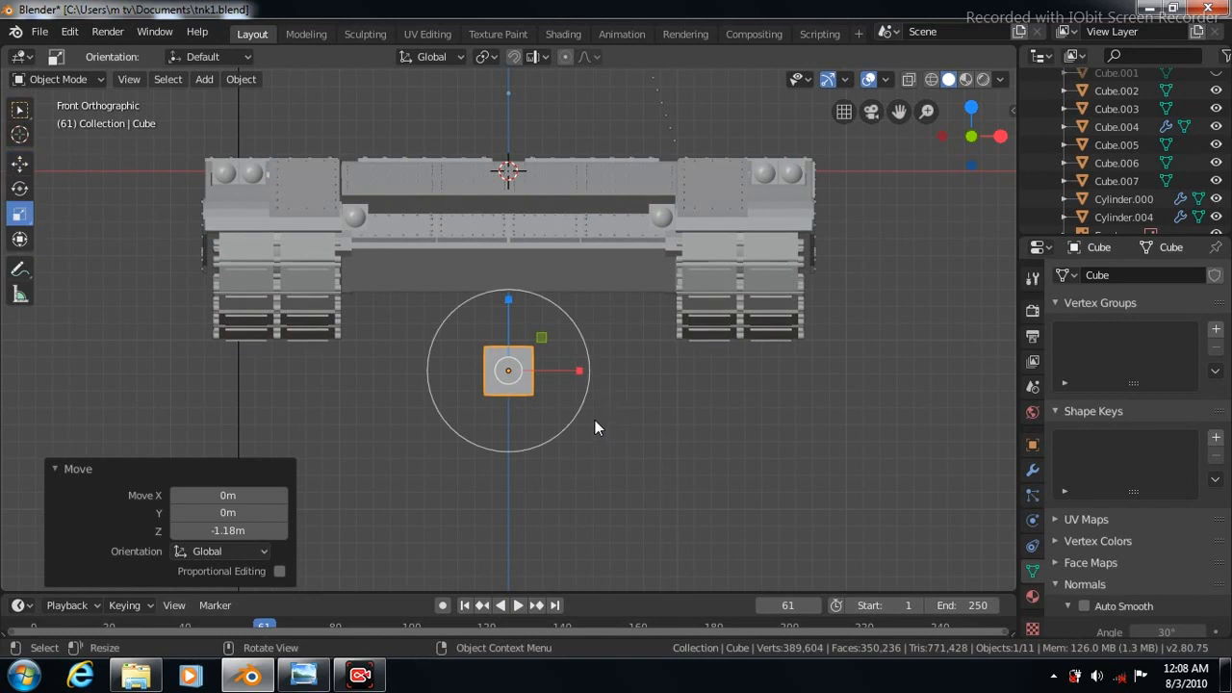
pyautogui.press('s')
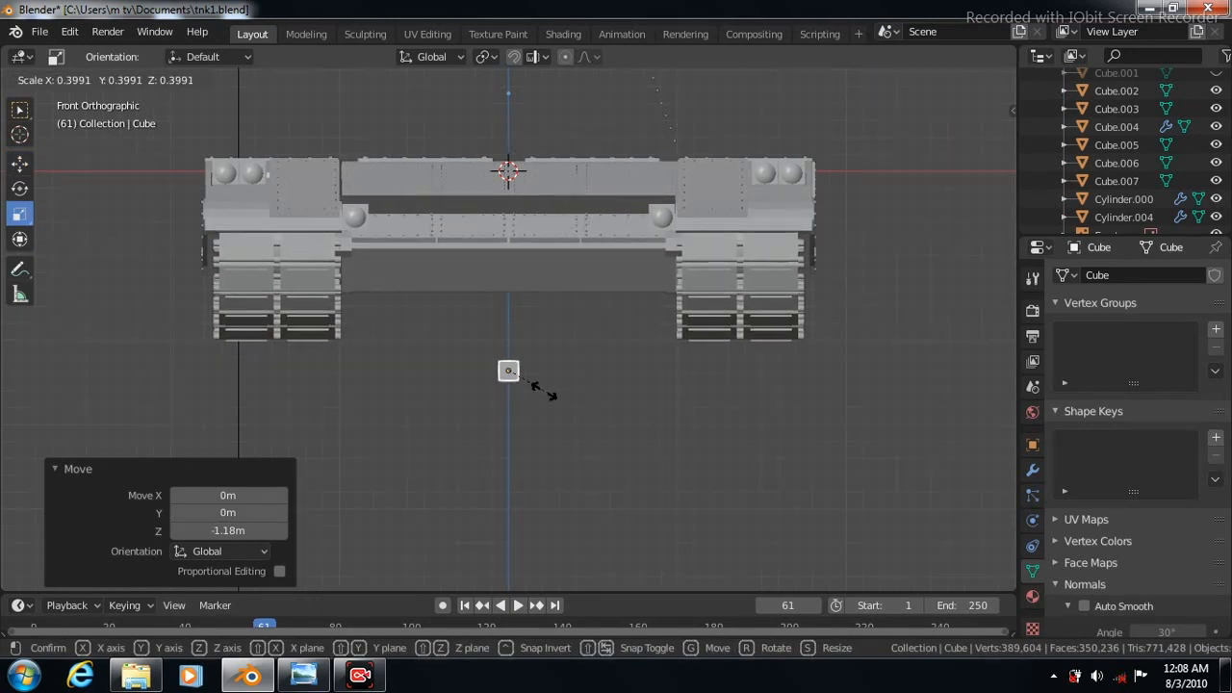
pyautogui.click(545, 393)
pyautogui.press('KP_Divide')
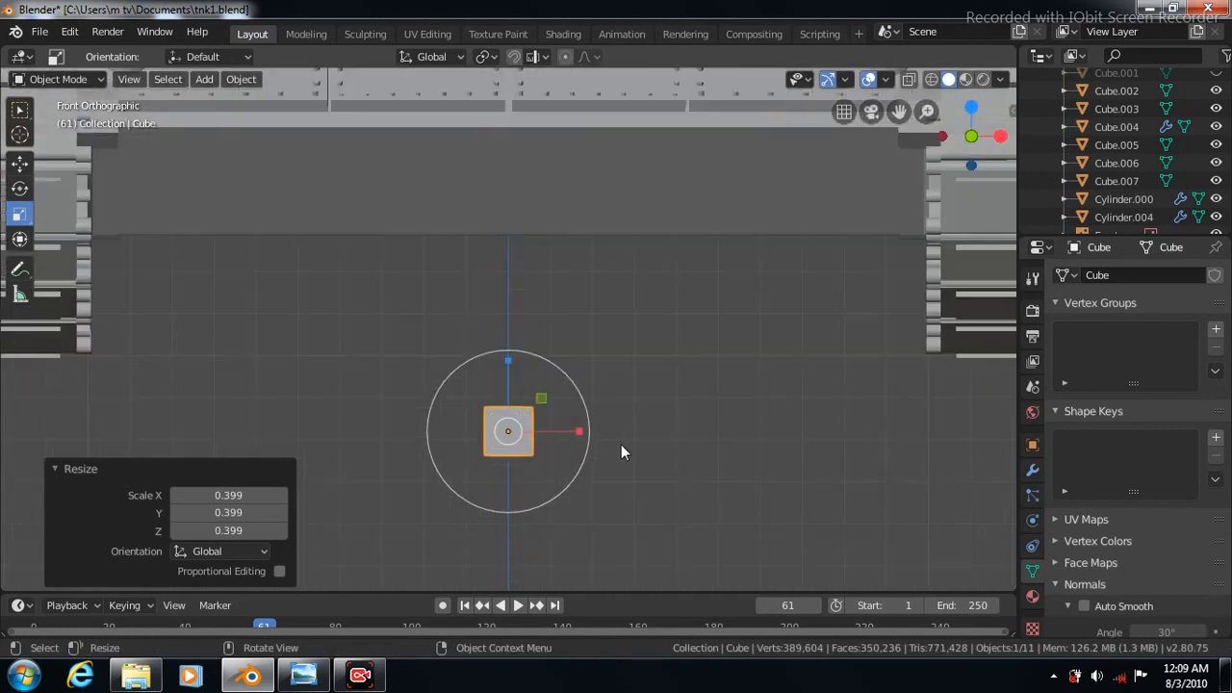
# Step: Flatten the small cube into a slab by scaling Z by about 0.22 and 0.83, shrink it slightly overall, then thicken Z by about 1.33
pyautogui.moveTo(899, 112); pyautogui.dragTo(752, 324)
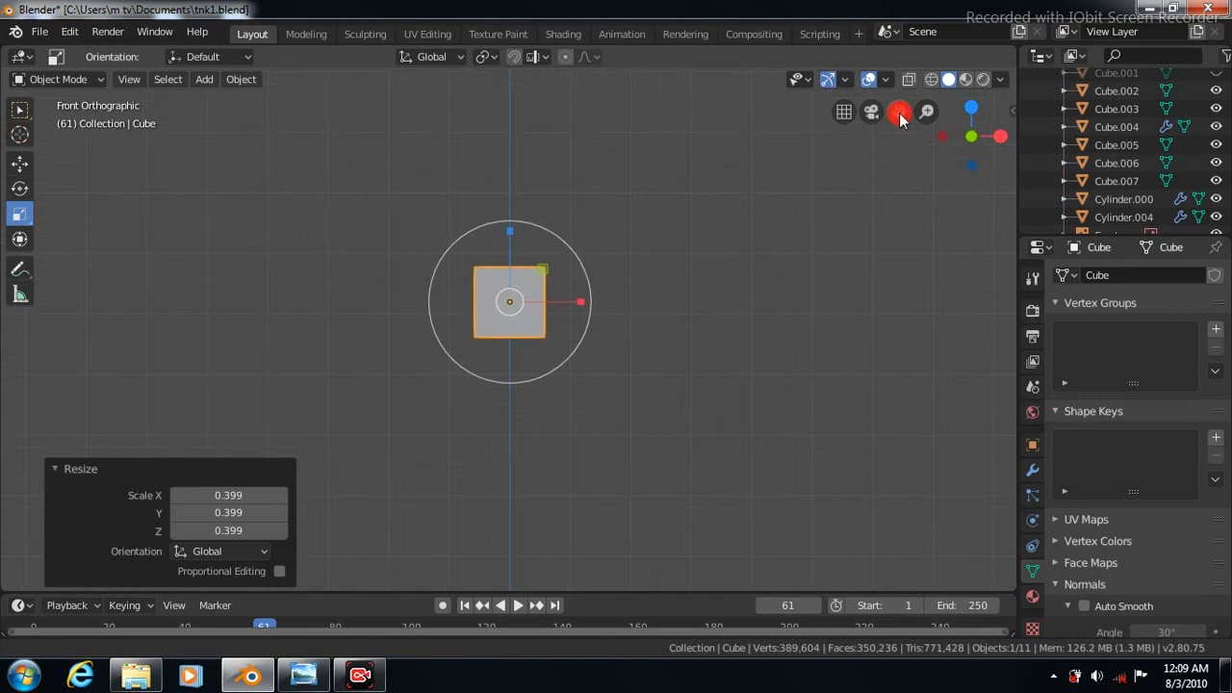
pyautogui.scroll(5, 752, 325)
pyautogui.scroll(1, 752, 325)
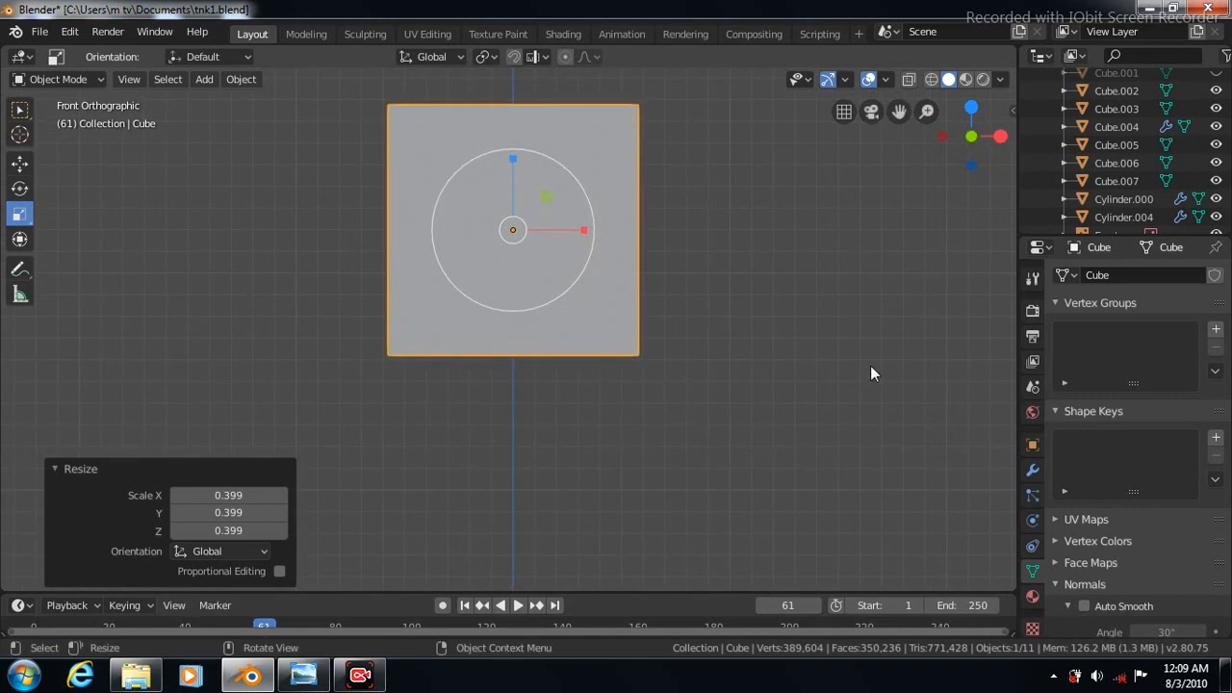
pyautogui.moveTo(513, 159); pyautogui.dragTo(512, 214)
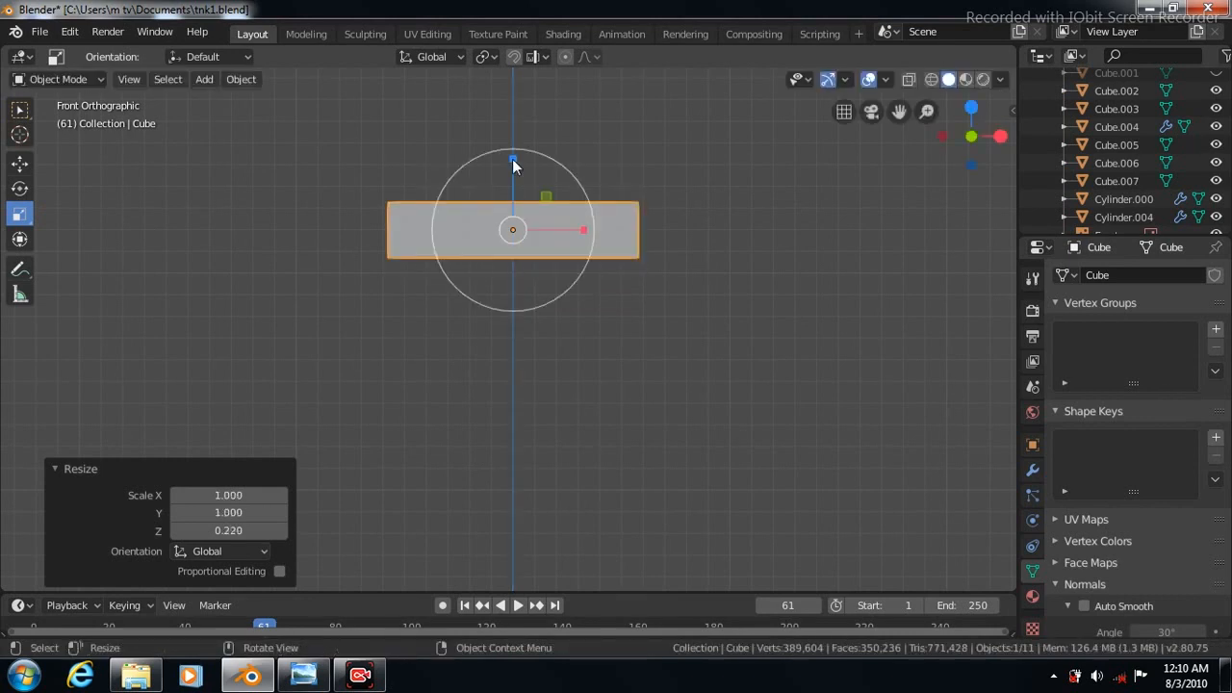
pyautogui.moveTo(512, 159); pyautogui.dragTo(514, 175)
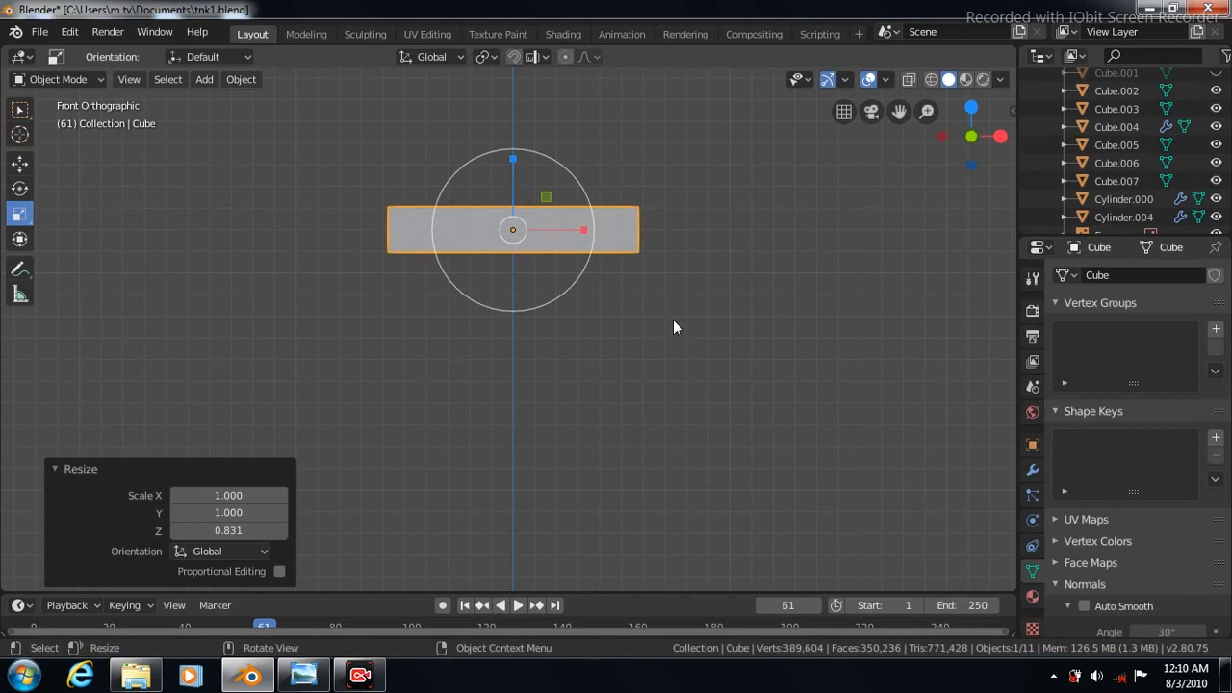
pyautogui.press('s')
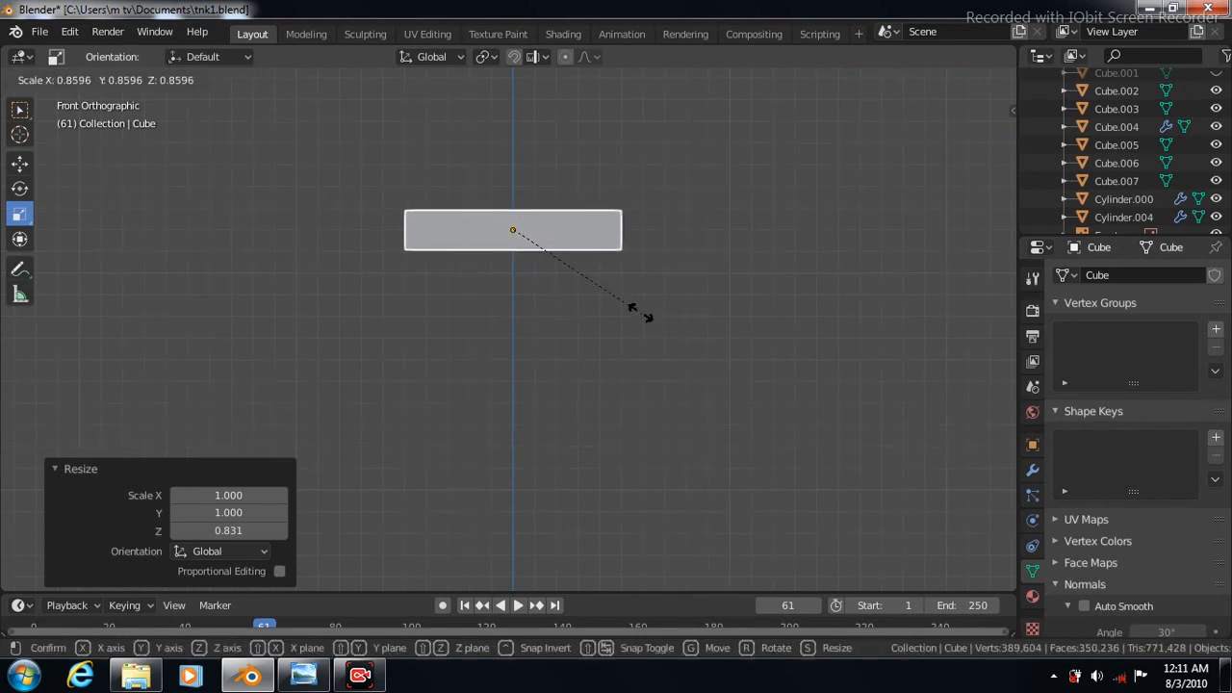
pyautogui.click(635, 309)
pyautogui.moveTo(511, 158); pyautogui.dragTo(511, 142)
# Step: Add a Subdivision Surface modifier to the slab with three viewport subdivisions and enter mesh editing
pyautogui.click(1033, 471)
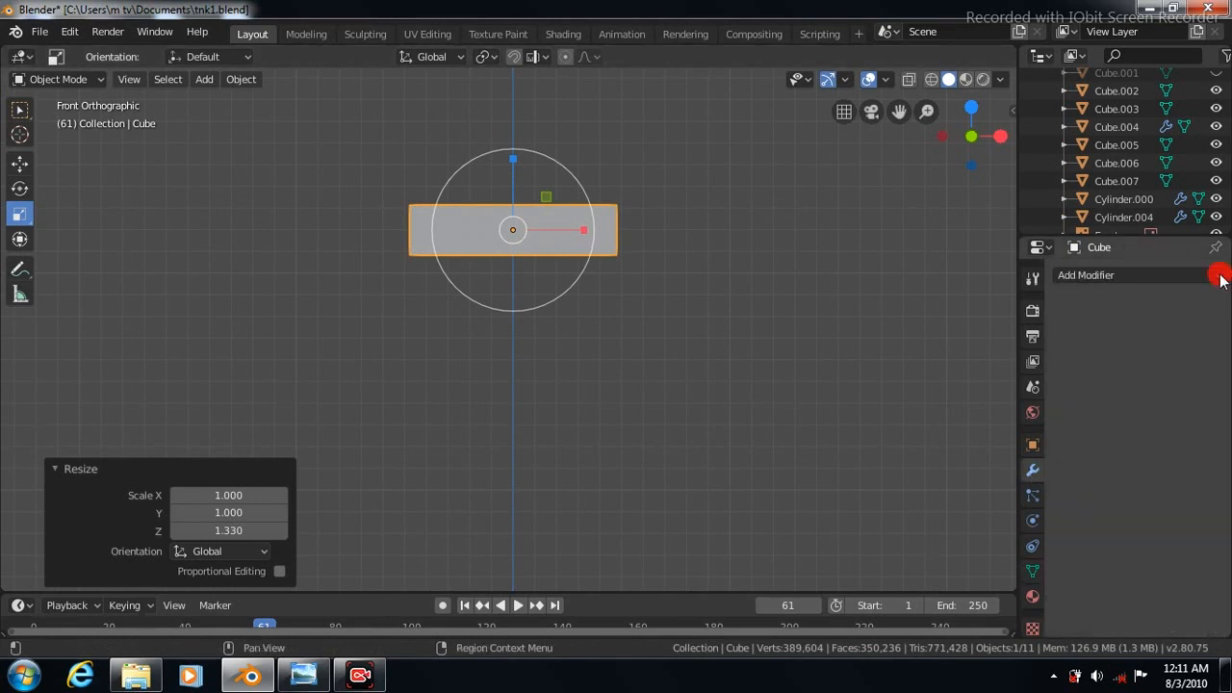
pyautogui.click(1136, 275)
pyautogui.click(866, 574)
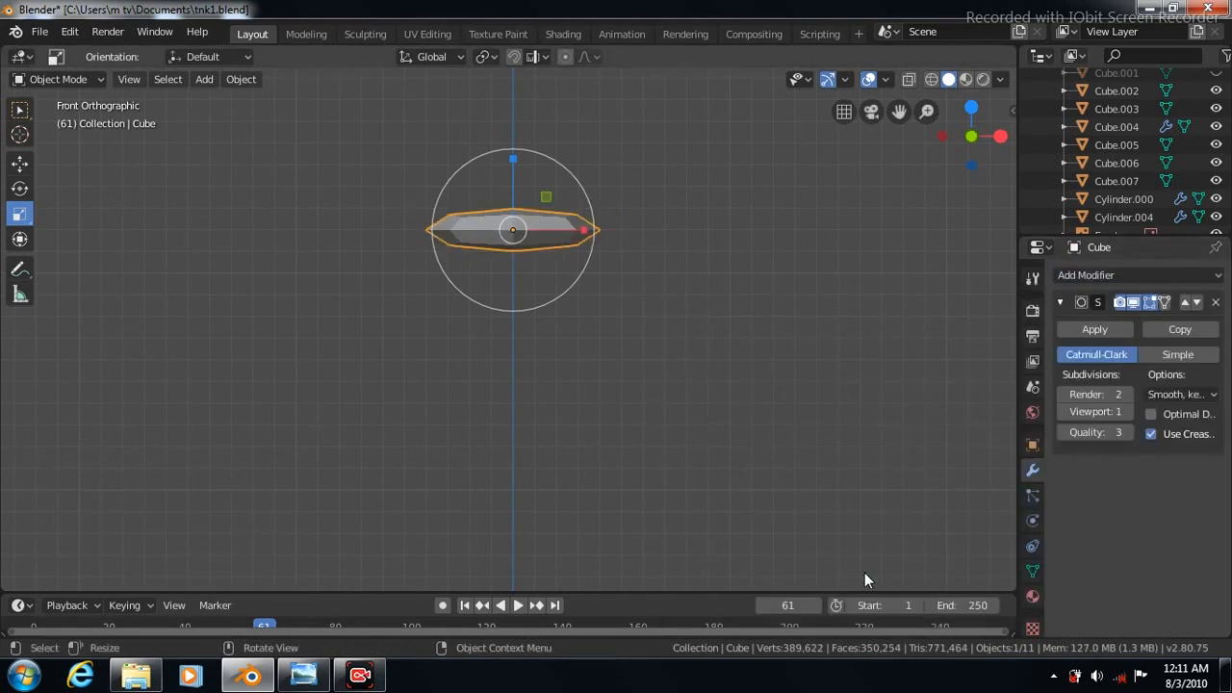
pyautogui.press('Tab')
pyautogui.click(1128, 411)
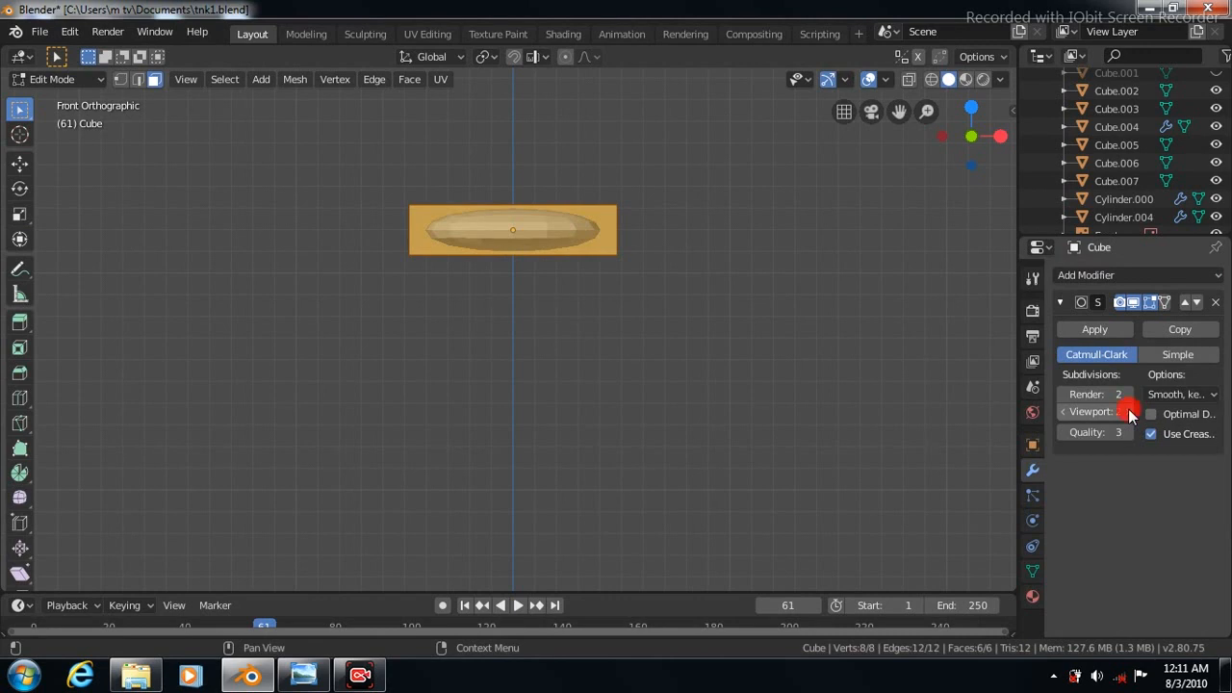
# Step: In front view, add loop cuts close to both X ends and to the upper and lower edges of the slab to sharpen its corners
pyautogui.click(19, 397)
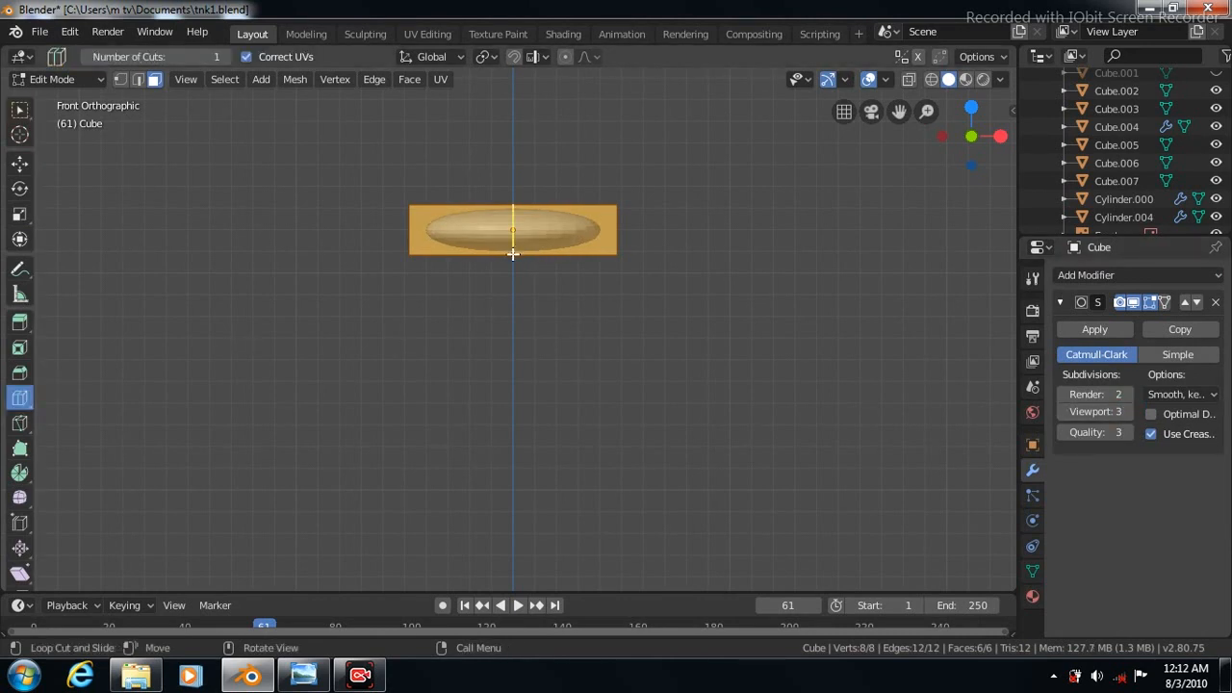
pyautogui.click(513, 253)
pyautogui.moveTo(527, 253); pyautogui.dragTo(610, 253)
pyautogui.moveTo(509, 254); pyautogui.dragTo(412, 261)
pyautogui.moveTo(605, 229)
pyautogui.mouseDown()
pyautogui.moveTo(605, 216)
pyautogui.moveTo(610, 247)
pyautogui.mouseUp()
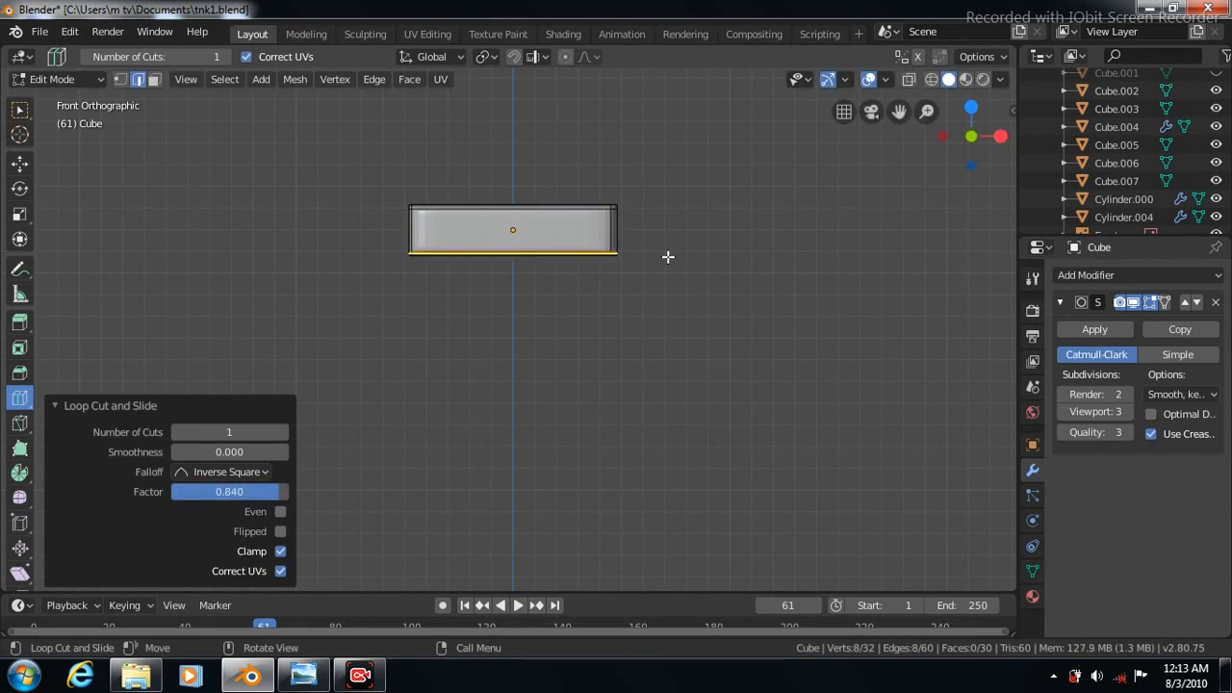
# Step: Return to object mode and move the slab about -2.7 m along Y, clear of the front of the tank
pyautogui.press('KP_3')
pyautogui.scroll(-5, 607, 302)
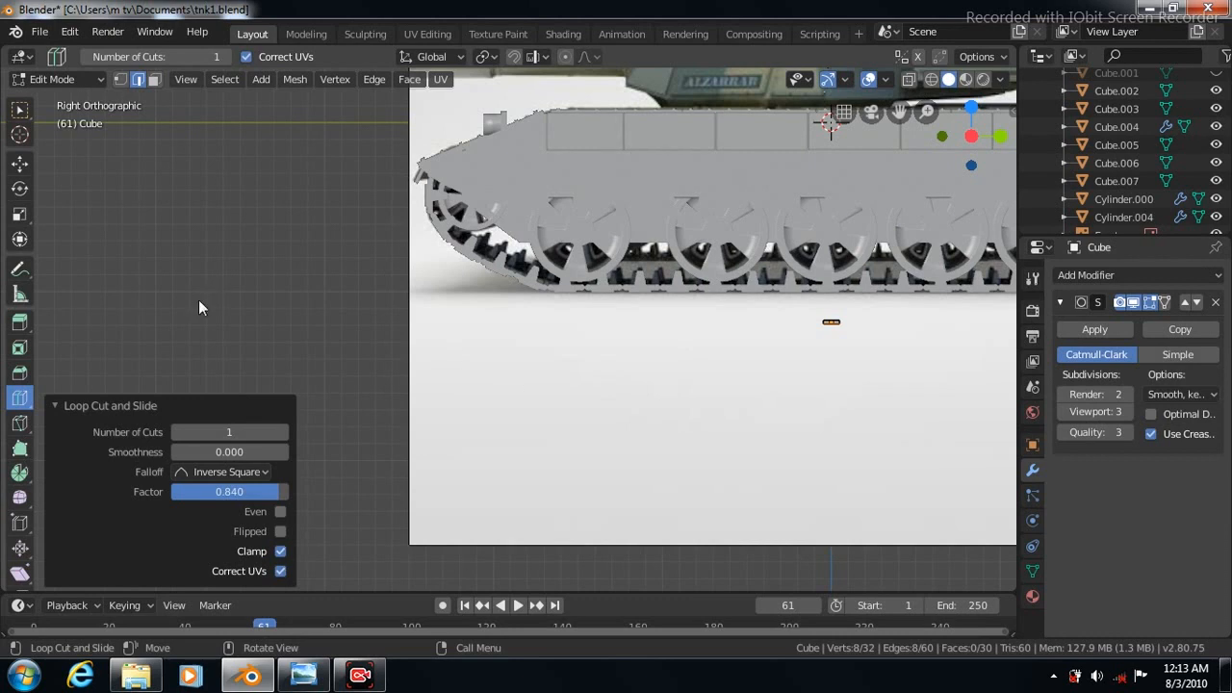
pyautogui.press('Tab')
pyautogui.hotkey('shift', 'space')
pyautogui.press('g')
pyautogui.moveTo(902, 323); pyautogui.dragTo(618, 348)
# Step: In side view, add one loop cut close to each Y end of the slab, the -Y one at a factor of about -0.941
pyautogui.scroll(5, 490, 385)
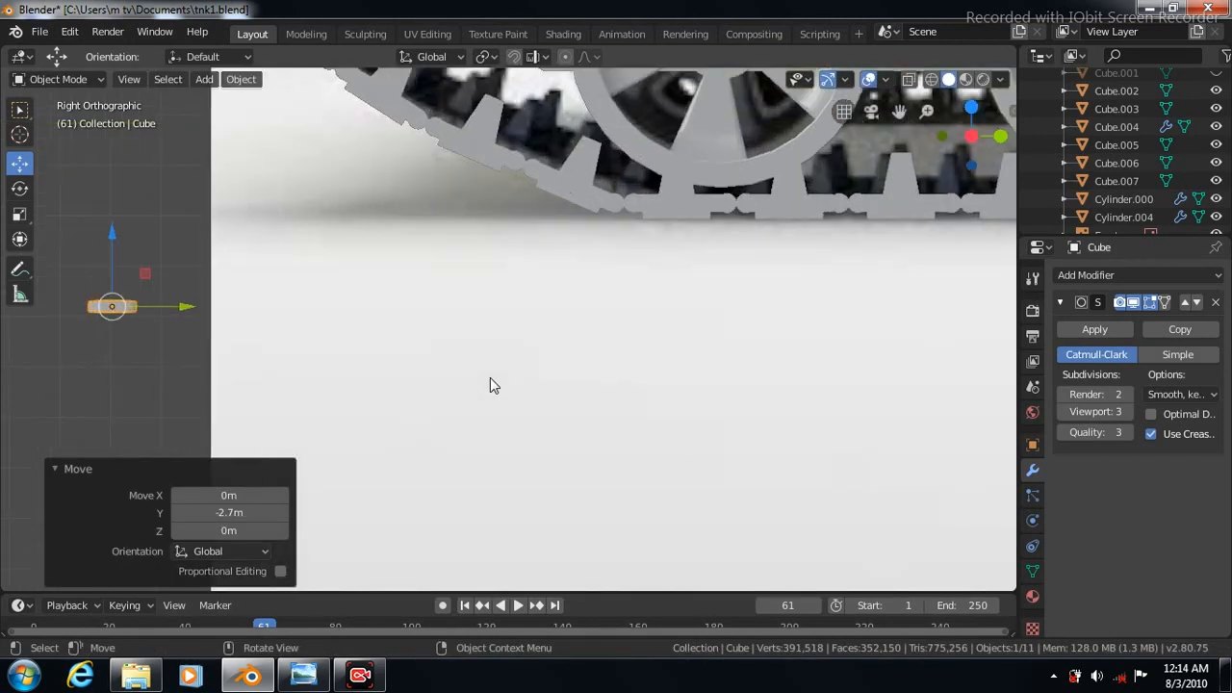
pyautogui.moveTo(898, 110); pyautogui.dragTo(1231, 105)
pyautogui.scroll(3, 529, 431)
pyautogui.scroll(6, 529, 439)
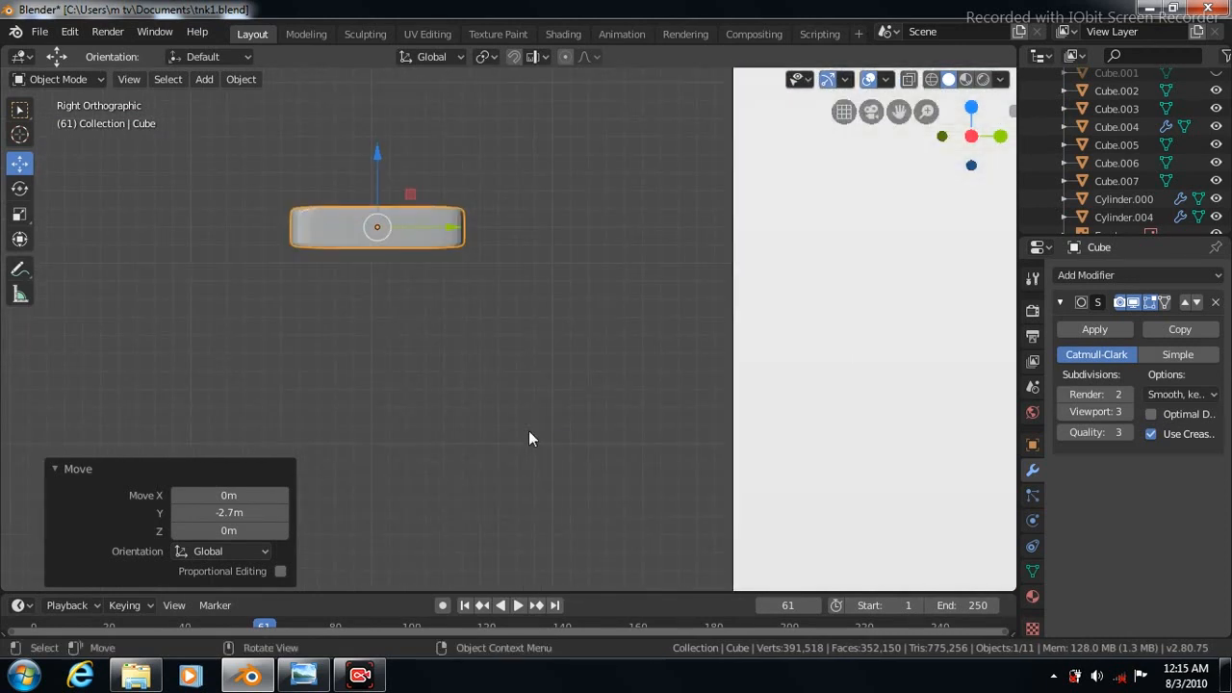
pyautogui.press('Tab')
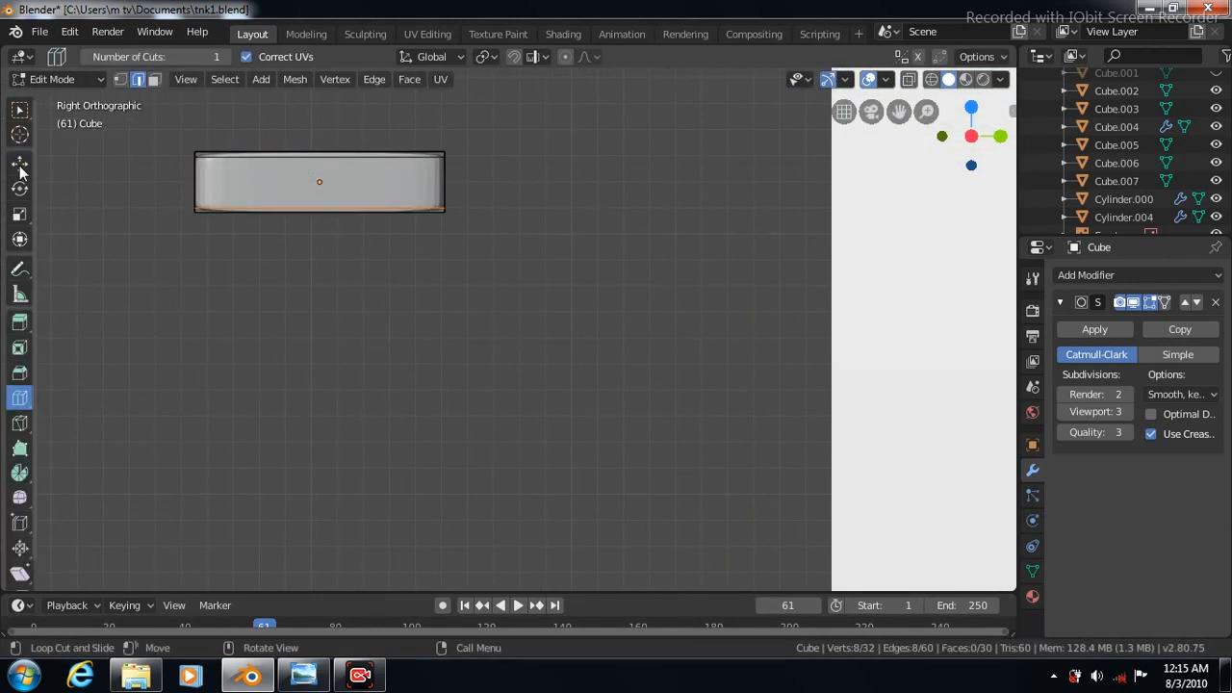
pyautogui.moveTo(338, 210); pyautogui.dragTo(434, 220)
pyautogui.moveTo(319, 211); pyautogui.dragTo(205, 214)
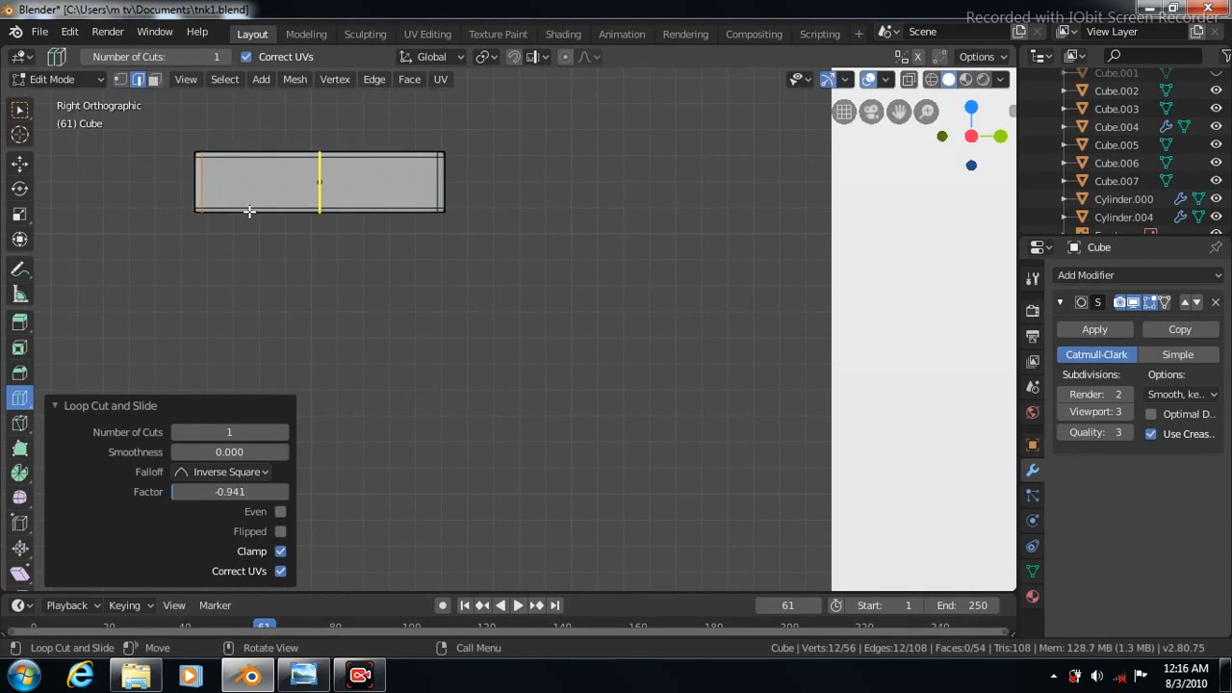
# Step: Exit local view and mesh editing, and scale the slab uniformly by about 1.343
pyautogui.press('KP_1')
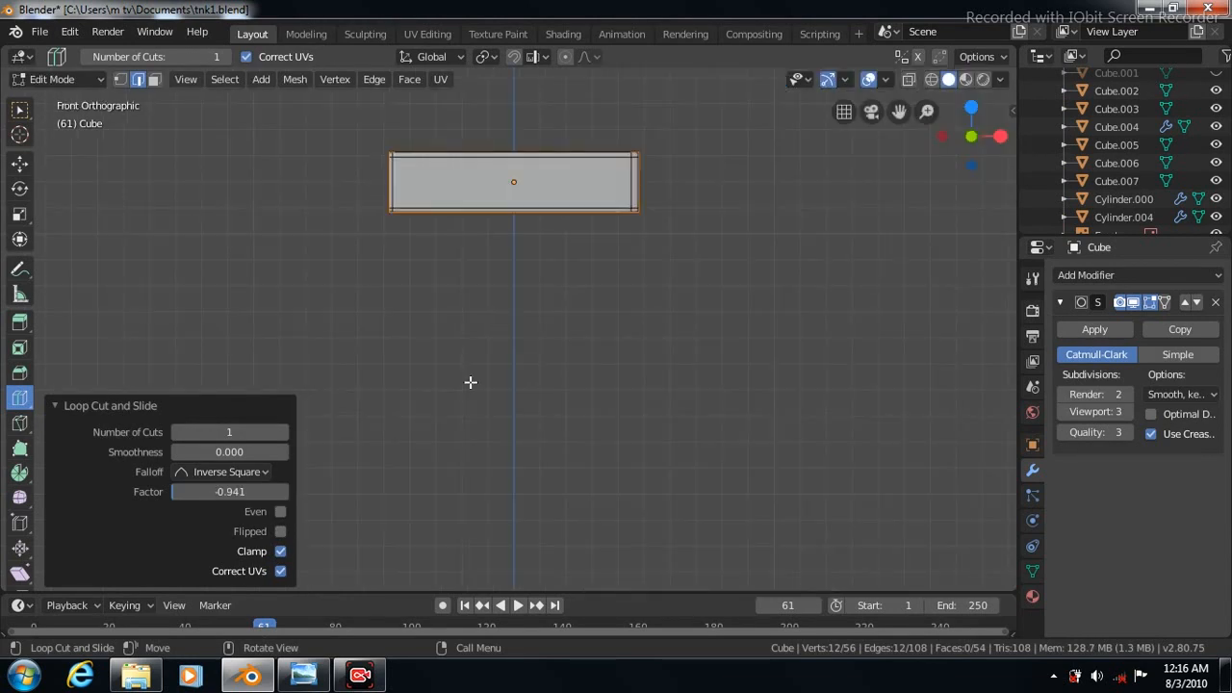
pyautogui.scroll(-4, 574, 379)
pyautogui.press('KP_Divide')
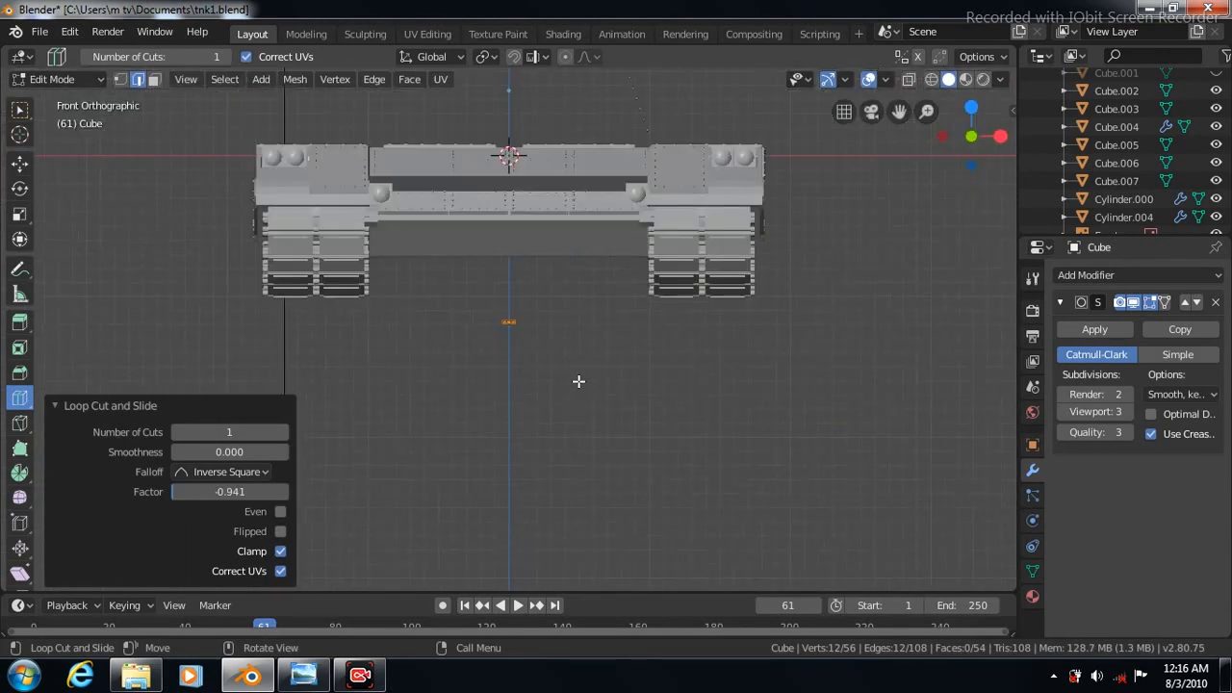
pyautogui.press('Tab')
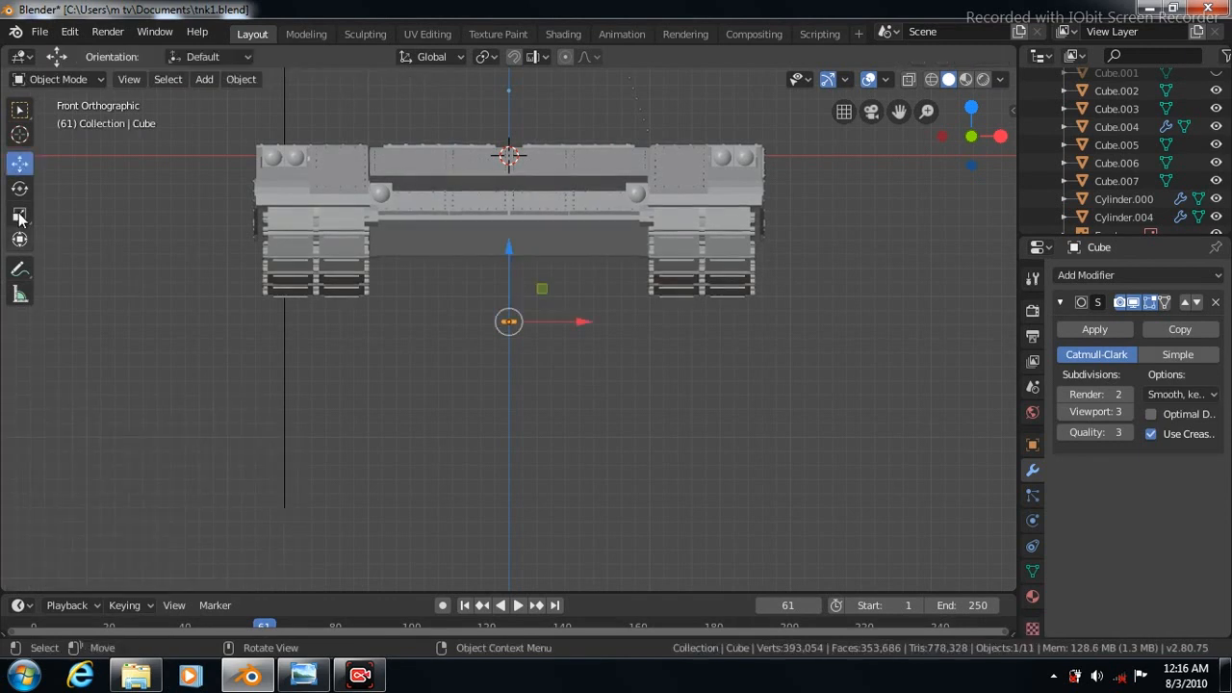
pyautogui.click(22, 220)
pyautogui.press('s')
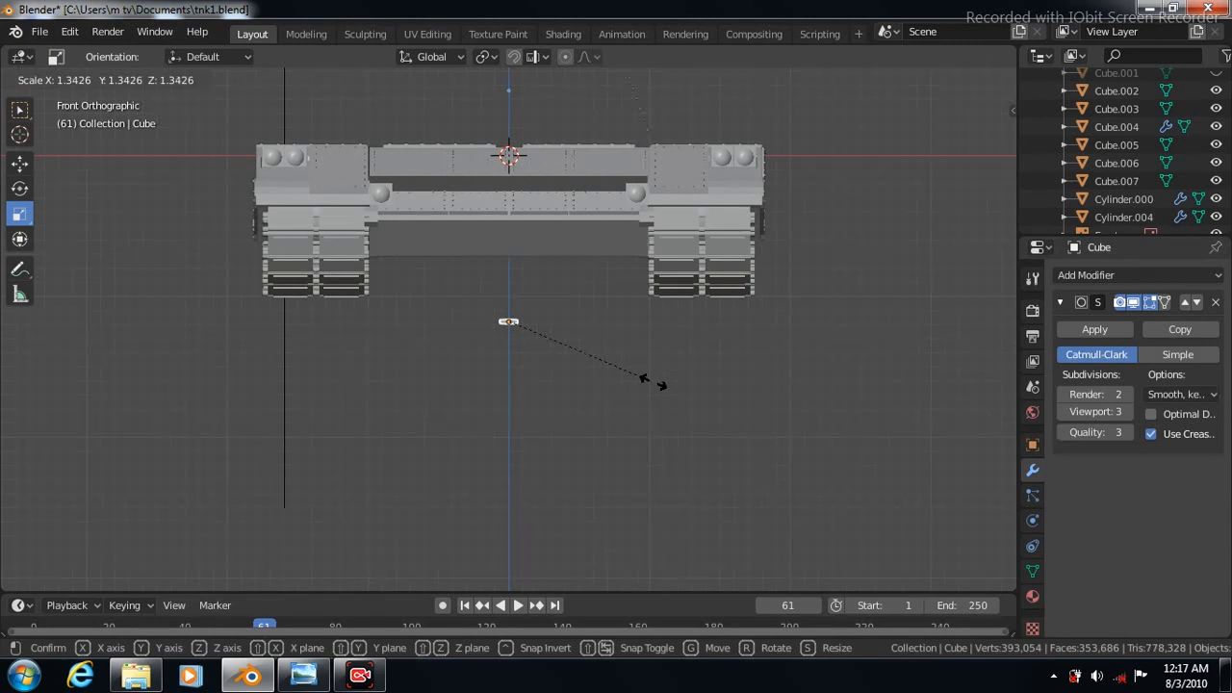
pyautogui.click(655, 383)
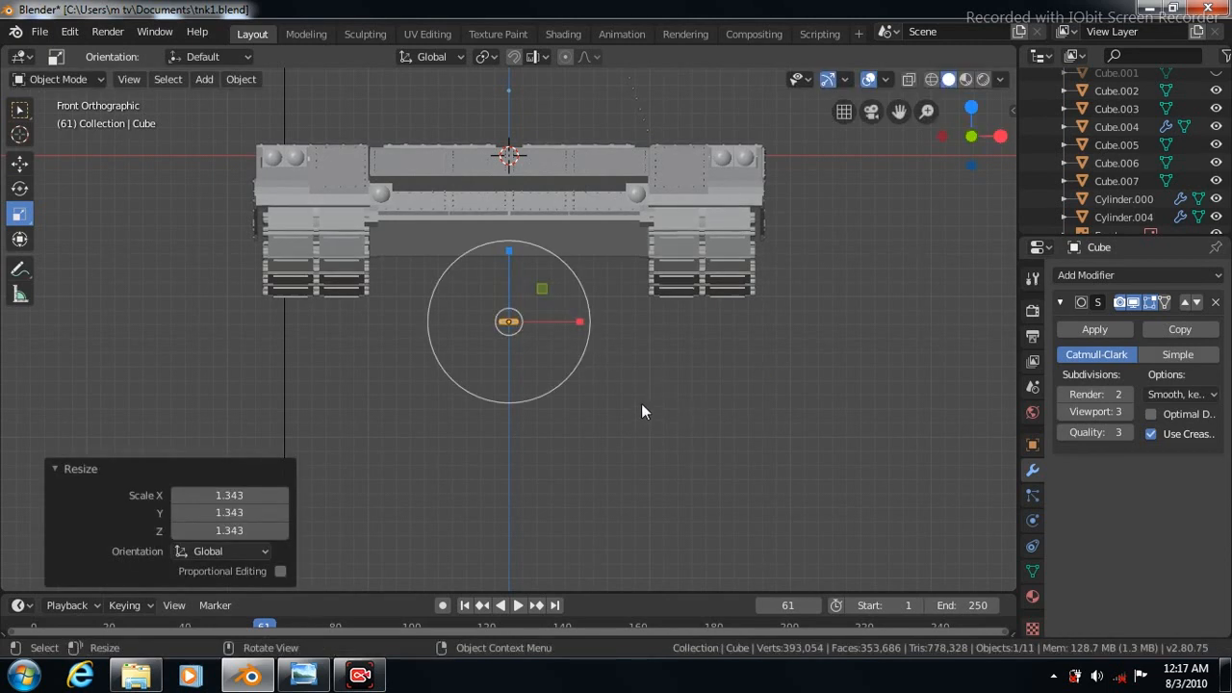
# Step: Add a cylinder, scale it to about 0.112, and move it -1.13 m in Z and -2.72 m in Y to the slab
pyautogui.click(204, 79)
pyautogui.moveTo(228, 100)
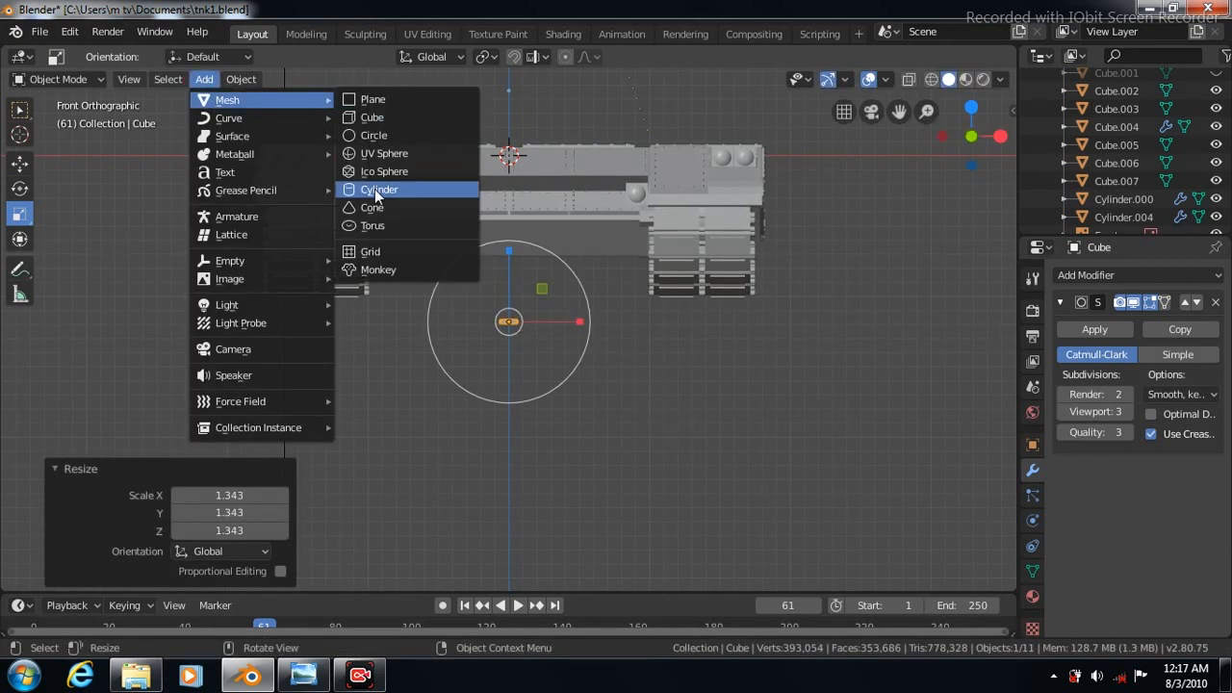
pyautogui.click(374, 188)
pyautogui.press('s')
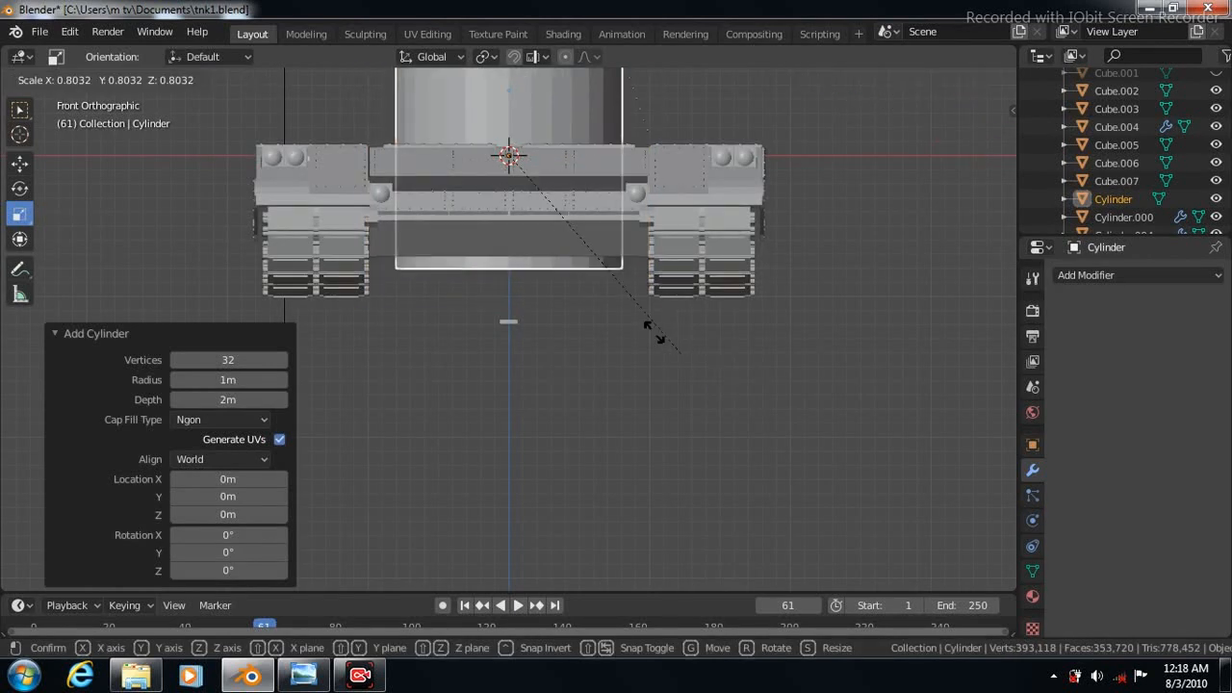
pyautogui.click(533, 183)
pyautogui.click(19, 162)
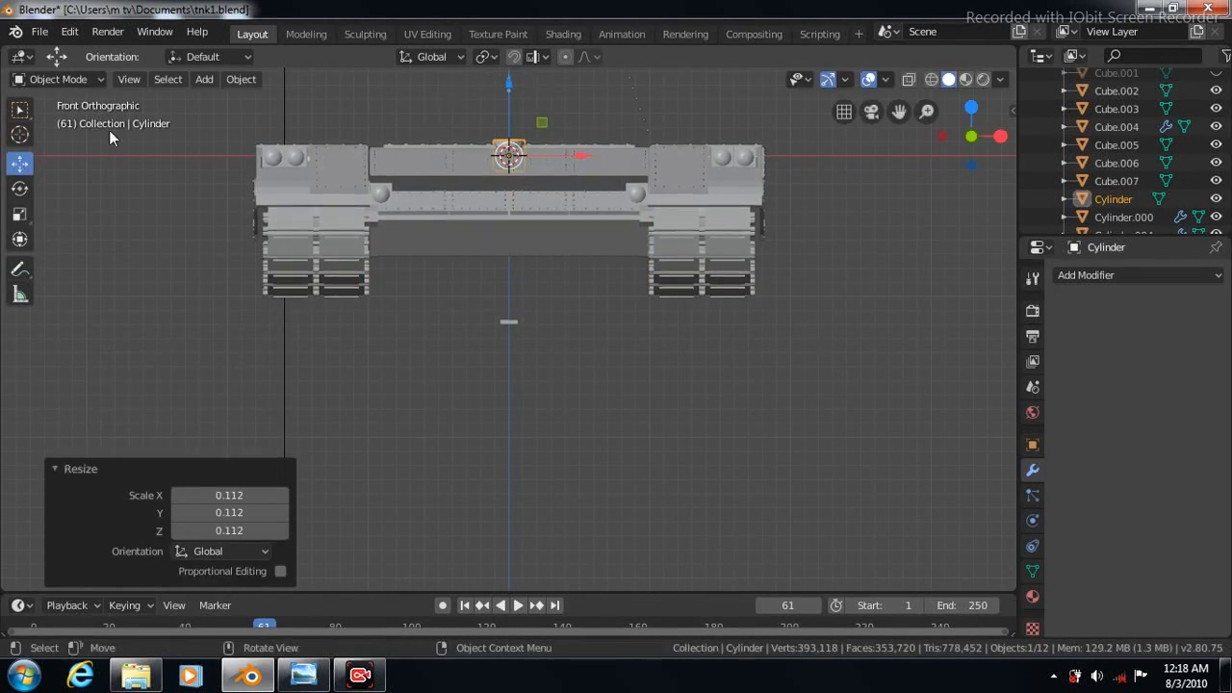
pyautogui.moveTo(508, 83); pyautogui.dragTo(510, 247)
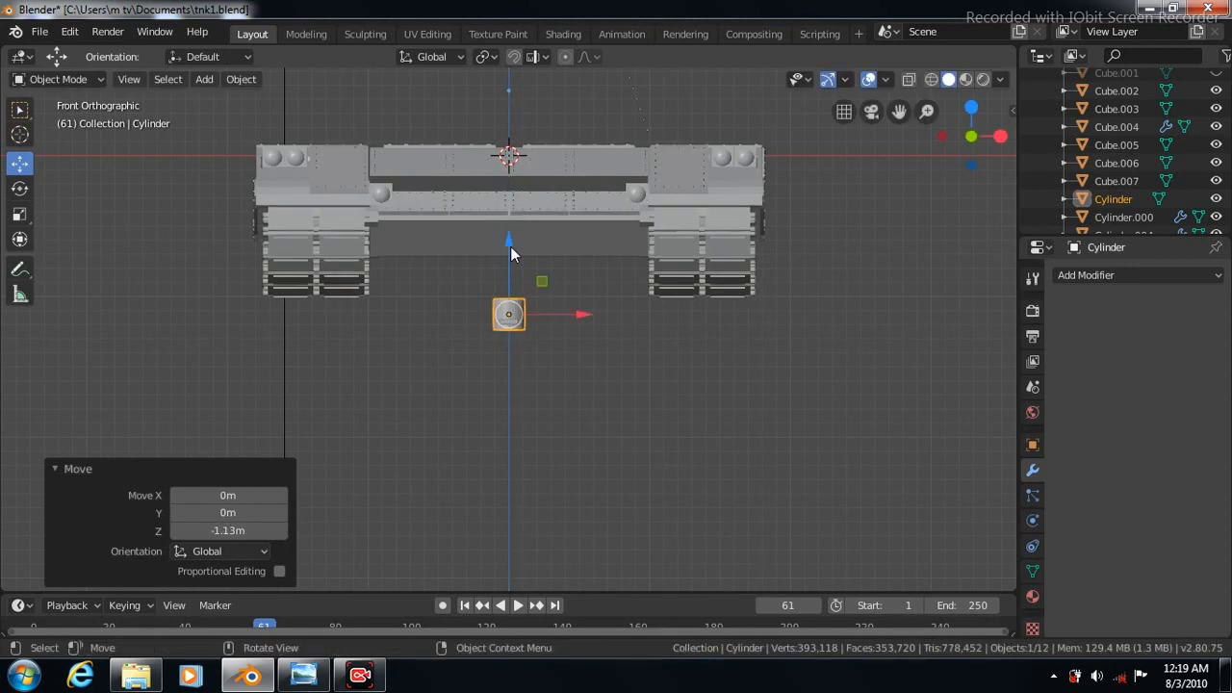
pyautogui.press('KP_3')
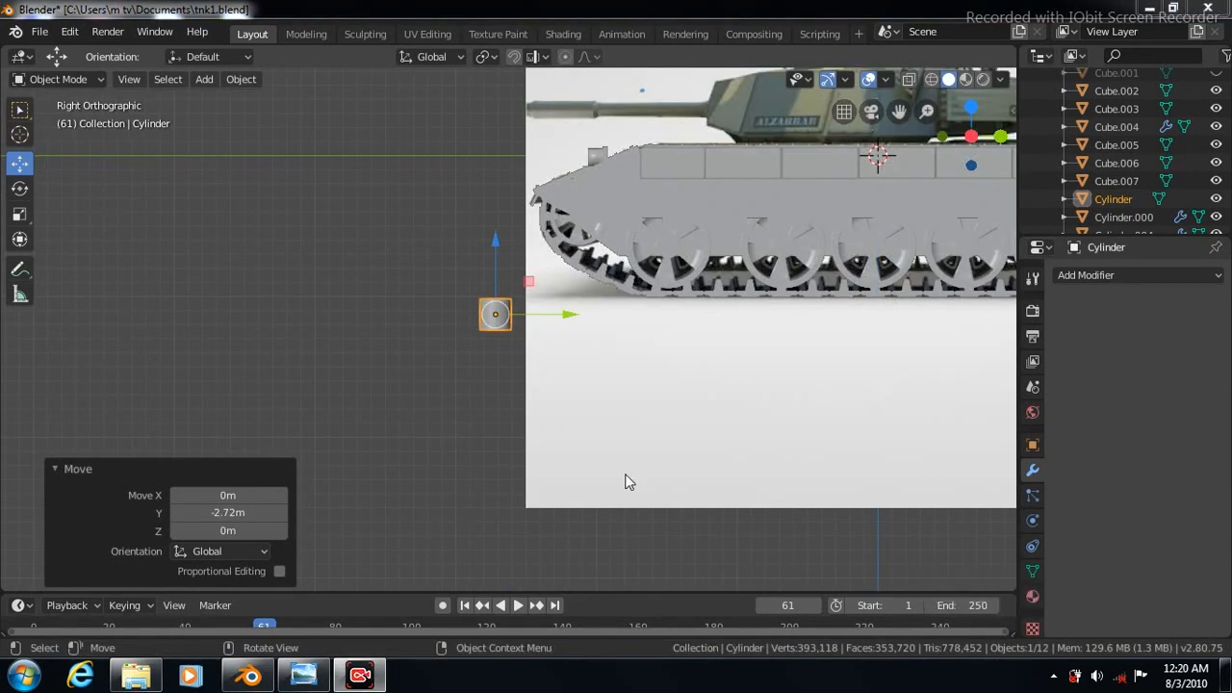
# Step: In front view, scale the cylinder down to about 0.450 and stretch it about 2.741 times along Z
pyautogui.press('KP_1')
pyautogui.scroll(7, 631, 439)
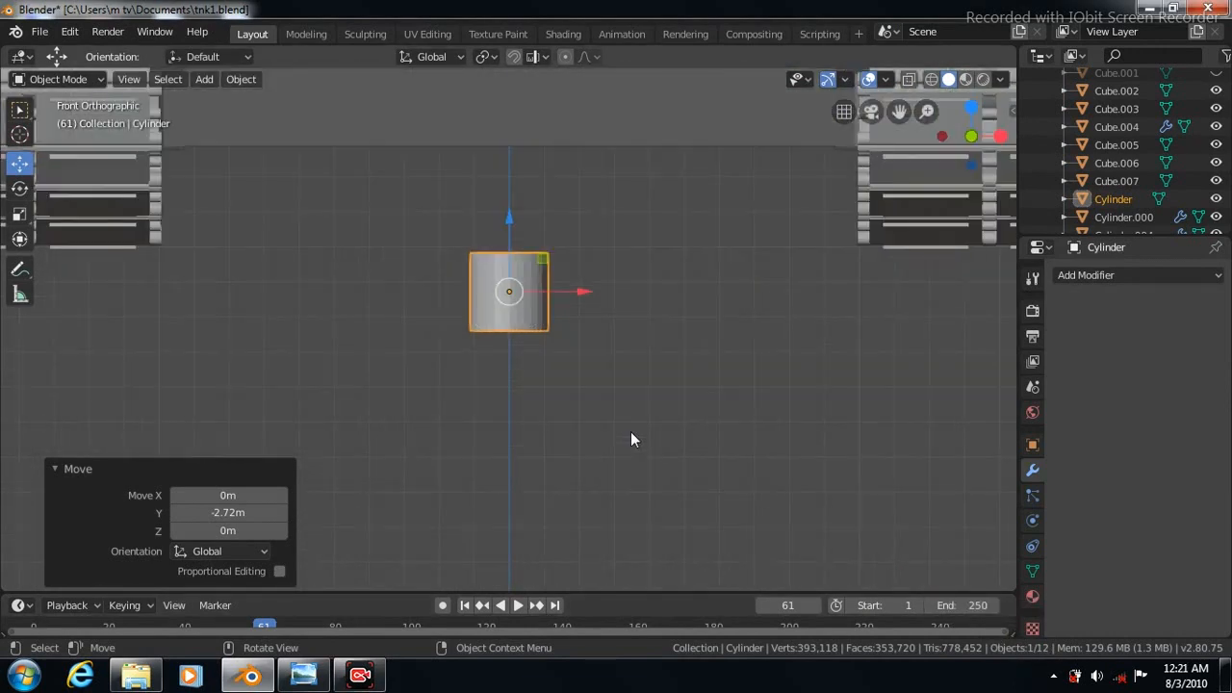
pyautogui.click(19, 216)
pyautogui.press('s')
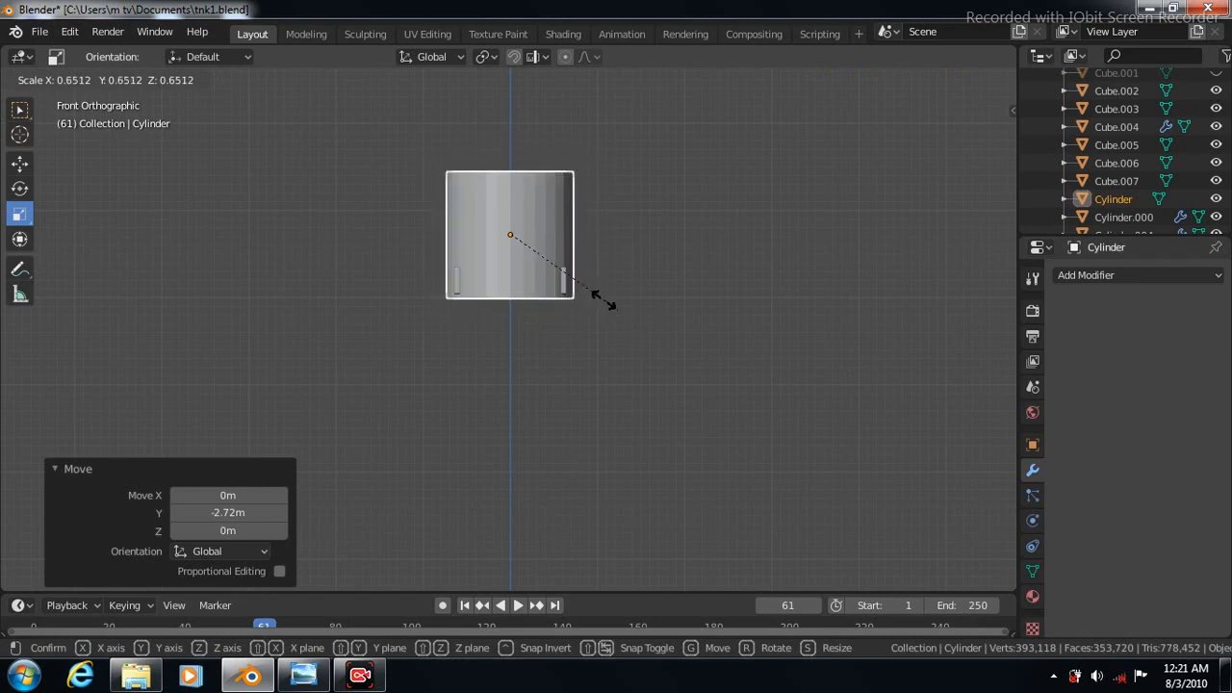
pyautogui.click(581, 290)
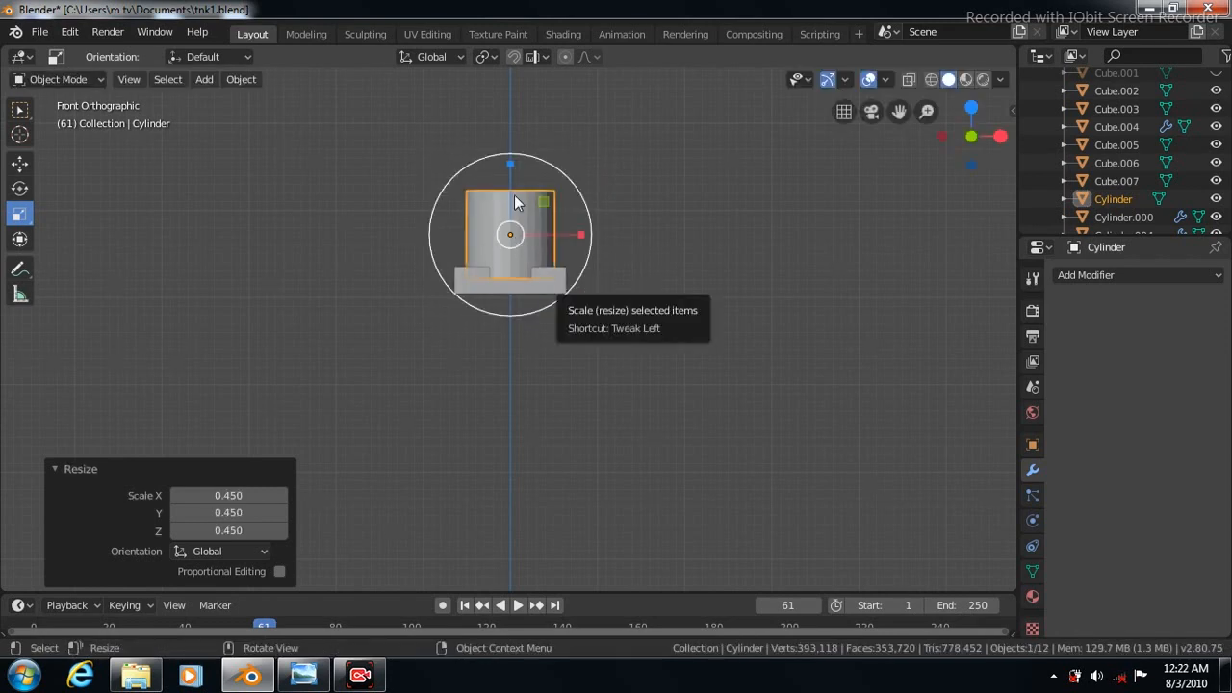
pyautogui.moveTo(509, 163); pyautogui.dragTo(510, 567)
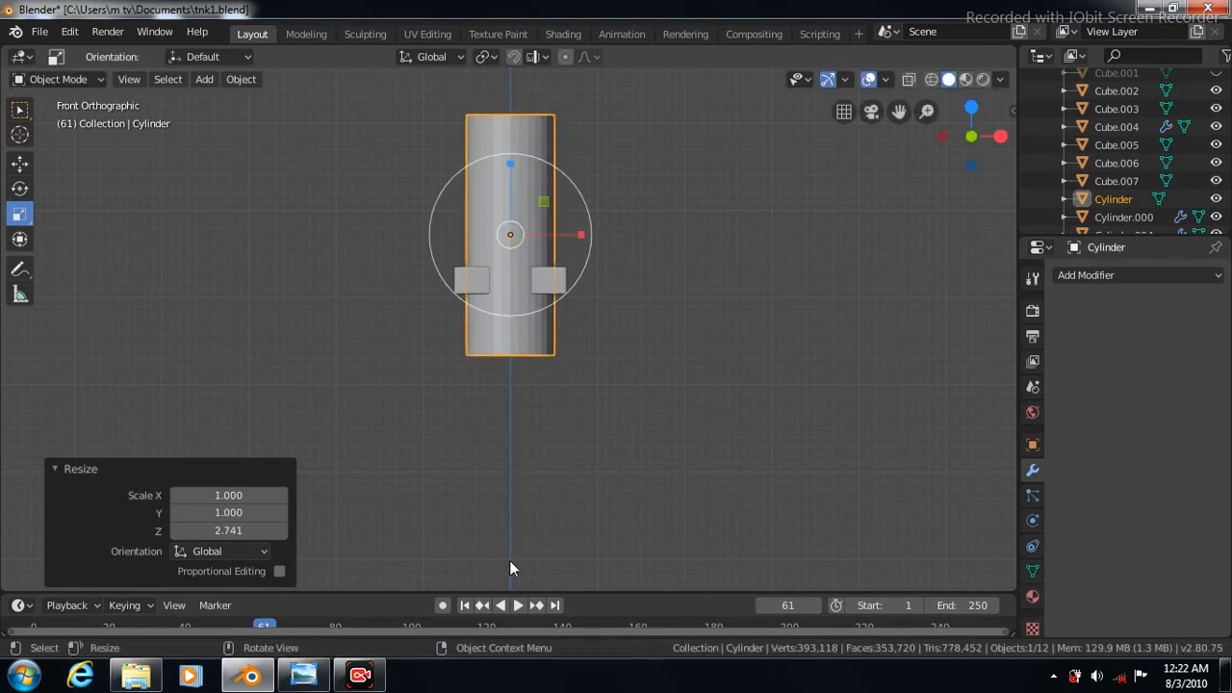
# Step: In side view, centre the cylinder on the slab along Y and lower it until its upper end sits at the slab
pyautogui.press('KP_3')
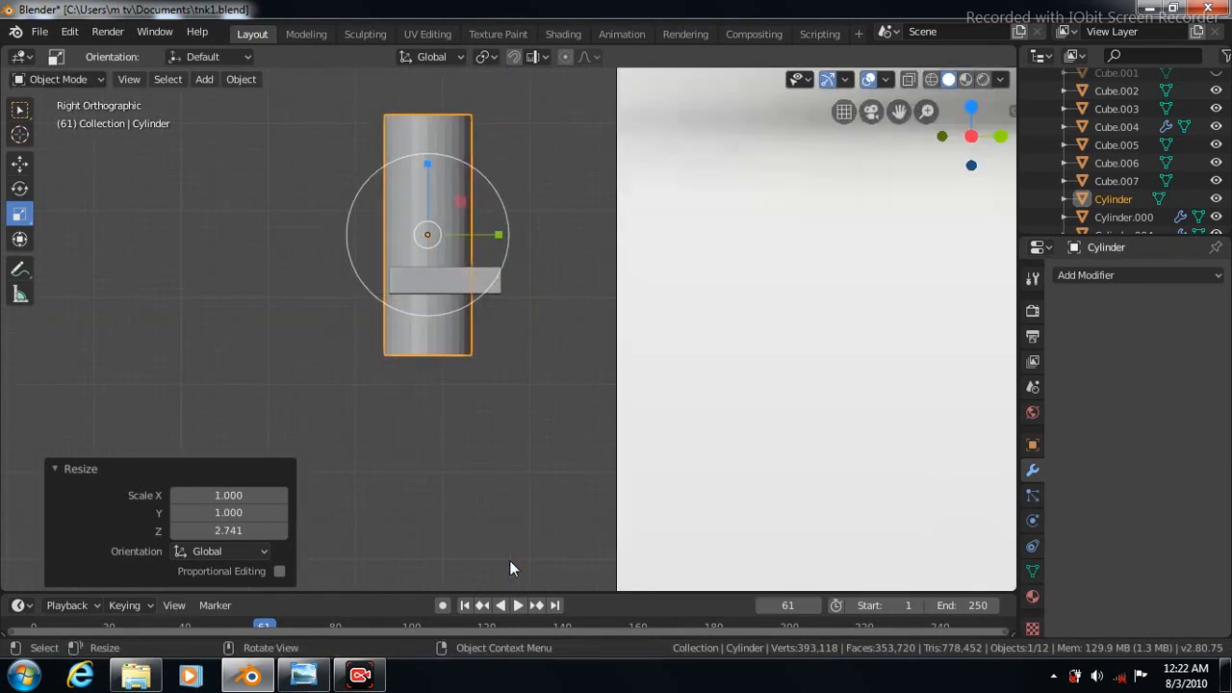
pyautogui.click(19, 165)
pyautogui.moveTo(498, 234); pyautogui.dragTo(515, 240)
pyautogui.moveTo(444, 161); pyautogui.dragTo(444, 316)
# Step: Duplicate the slab, lower the copy to the cylinder's lower end as a base plate, and widen it along Y toward the tank
pyautogui.click(499, 279)
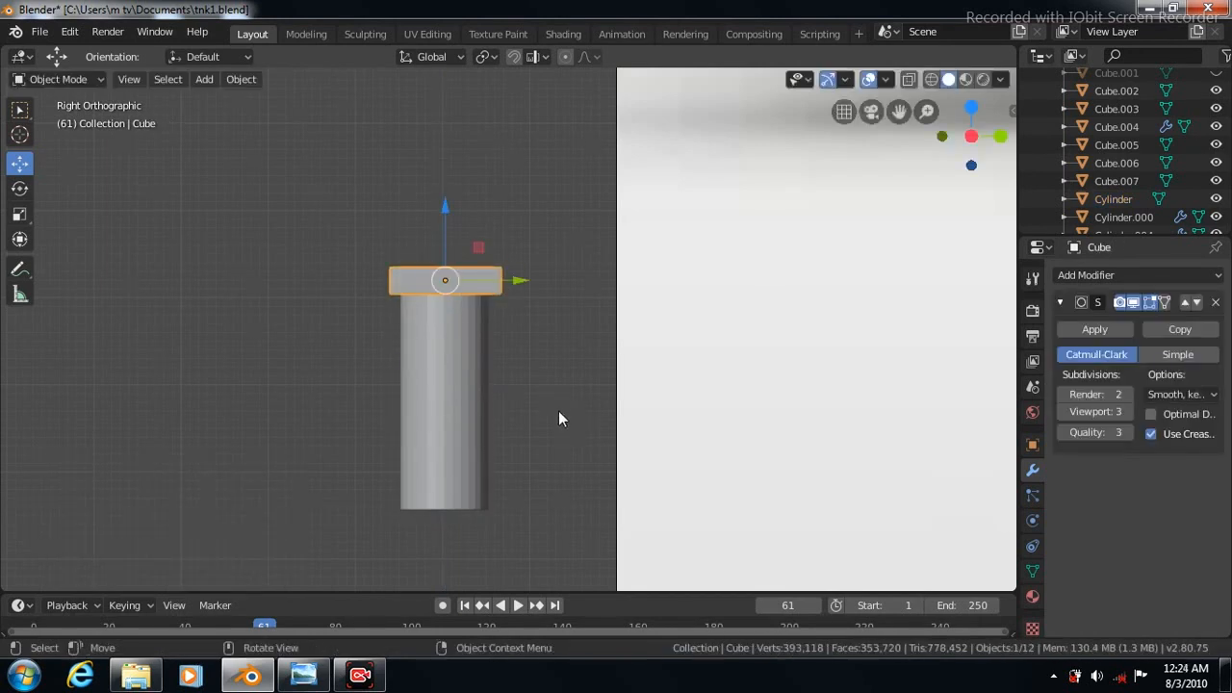
pyautogui.hotkey('shift', 'd')
pyautogui.rightClick(559, 411)
pyautogui.moveTo(444, 204); pyautogui.dragTo(447, 333)
pyautogui.click(19, 215)
pyautogui.moveTo(515, 408)
pyautogui.mouseDown()
pyautogui.moveTo(563, 420)
pyautogui.moveTo(519, 411)
pyautogui.moveTo(553, 410)
pyautogui.mouseUp()
# Step: Lower the upper slab about 0.067 m as a collar and lengthen the cylinder so it spans from above the collar to the base plate
pyautogui.click(19, 163)
pyautogui.click(495, 280)
pyautogui.click(440, 355)
pyautogui.click(19, 214)
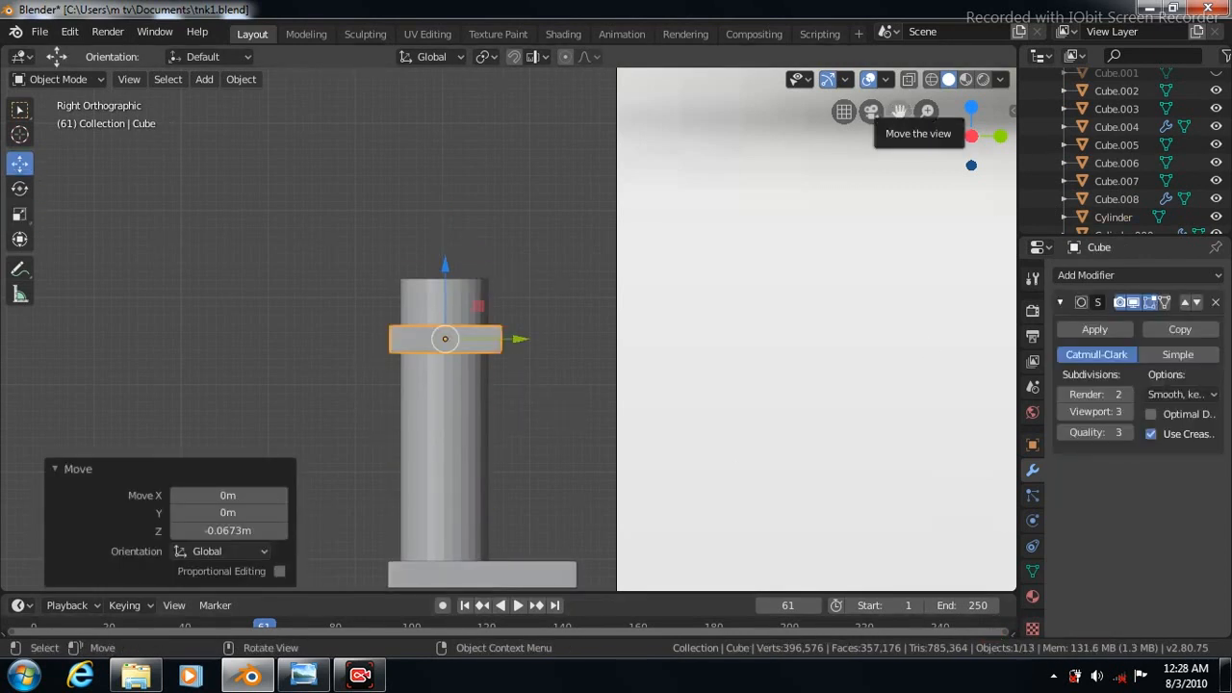
# Step: Duplicate the collar slab and move the copy about -0.298 m in Z, directly beneath the base plate
pyautogui.moveTo(898, 112); pyautogui.dragTo(903, 117)
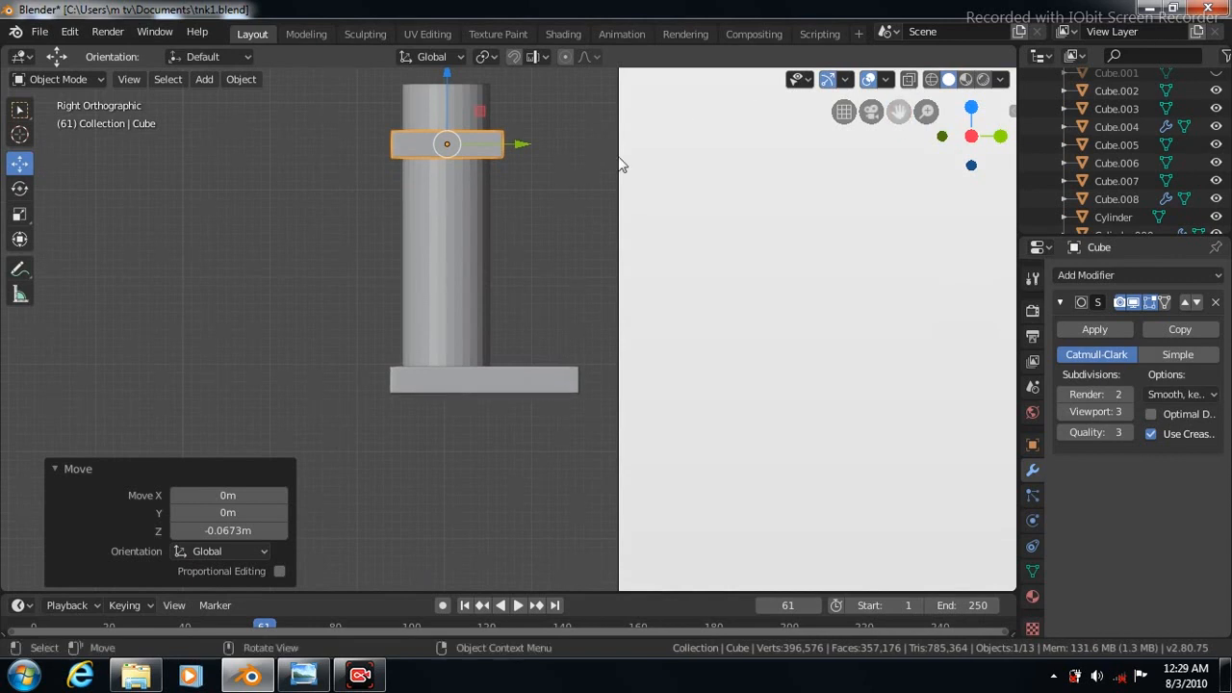
pyautogui.hotkey('shift', 'd')
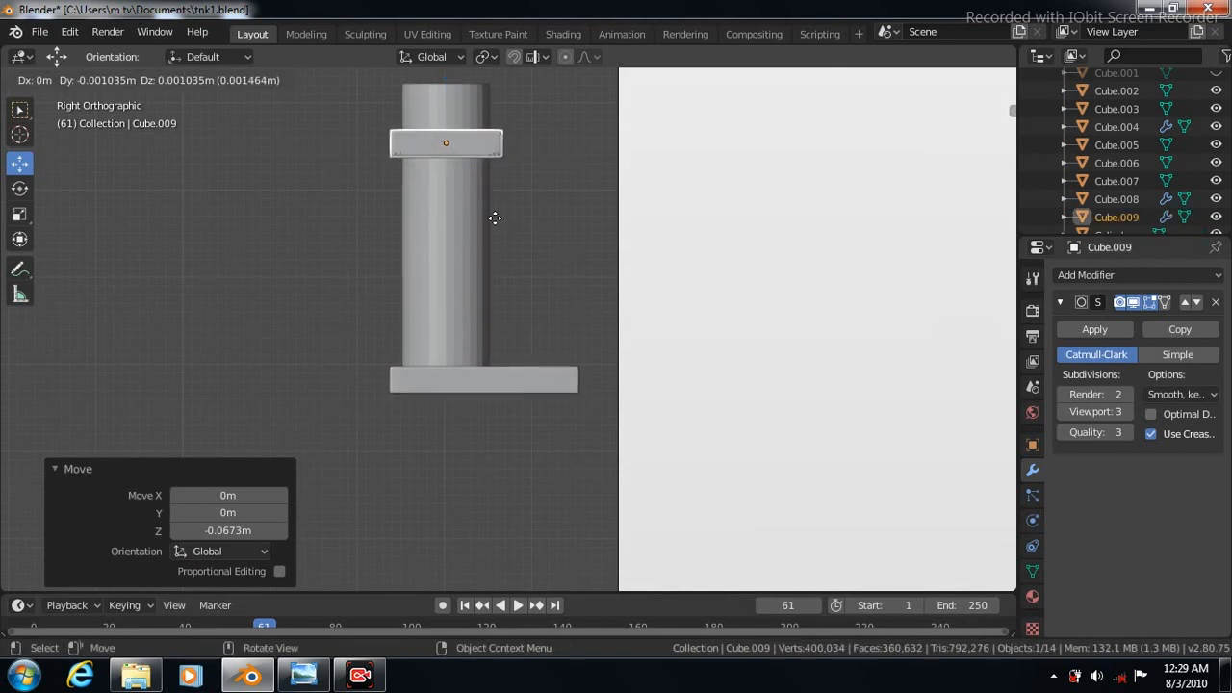
pyautogui.click(496, 222)
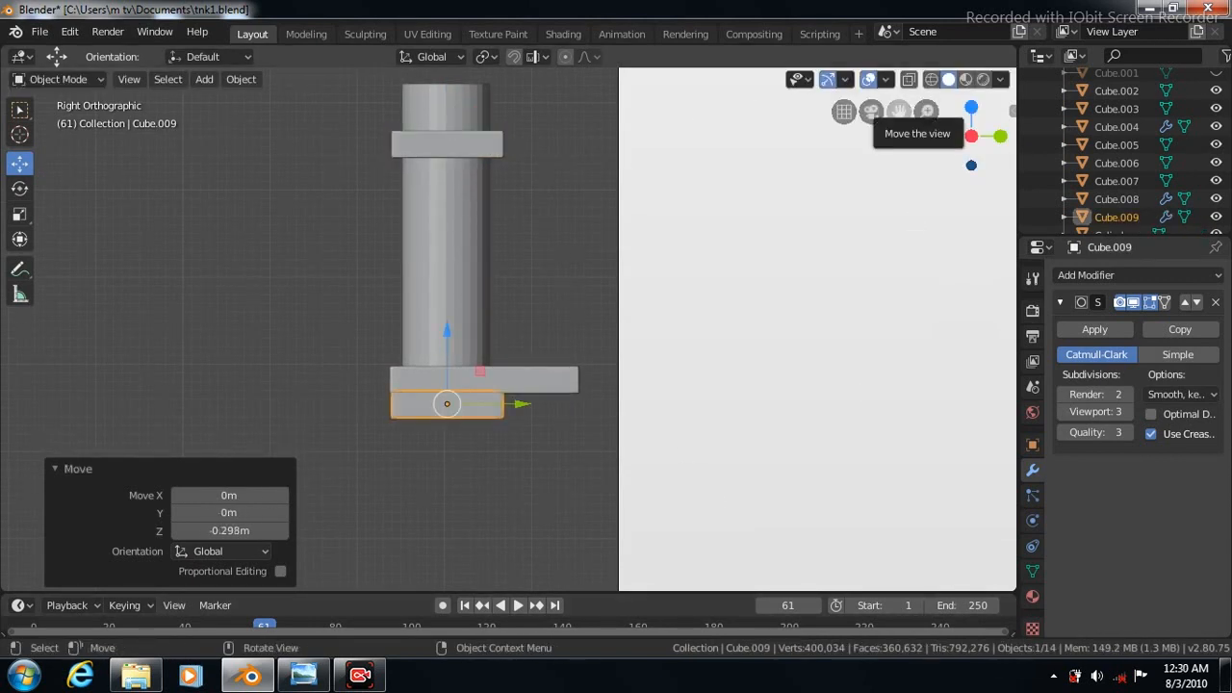
# Step: Stretch the lower copy into a tall block by moving its bottom vertices about -0.405 m in Z with X-ray on
pyautogui.moveTo(899, 113); pyautogui.dragTo(895, 16)
pyautogui.moveTo(898, 164); pyautogui.dragTo(898, 49)
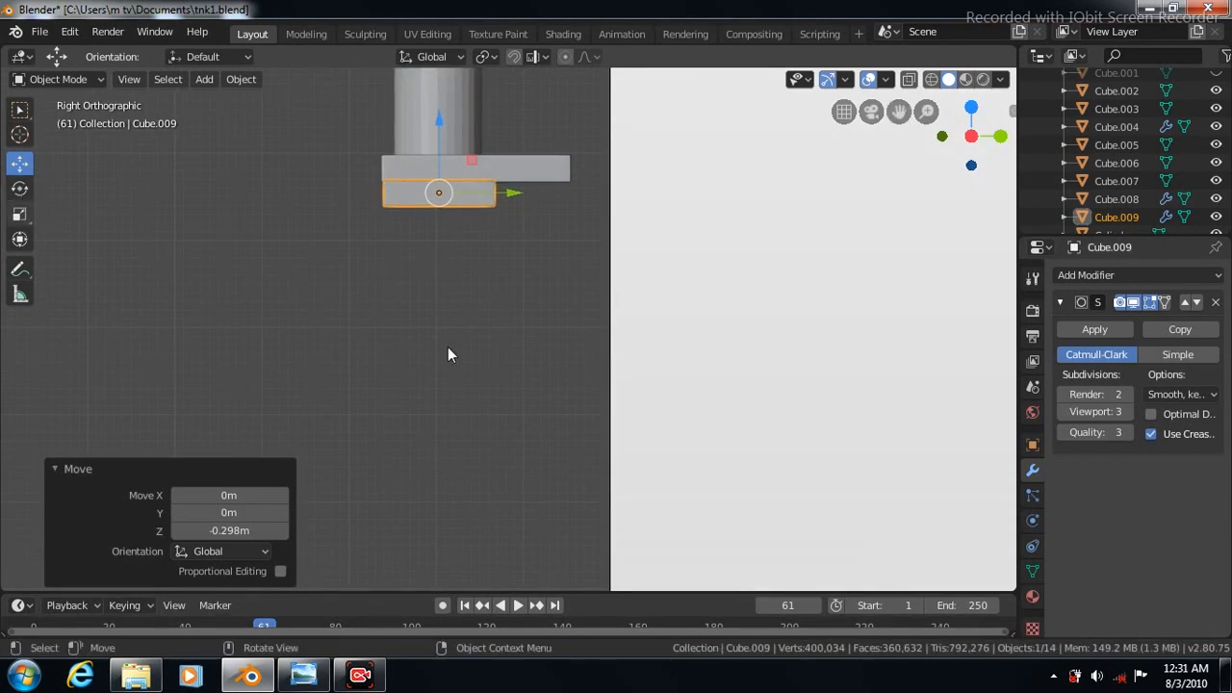
pyautogui.press('Tab')
pyautogui.click(908, 80)
pyautogui.click(909, 80)
pyautogui.click(908, 80)
pyautogui.press('w')
pyautogui.press('1')
pyautogui.press('a')
pyautogui.moveTo(375, 190); pyautogui.dragTo(508, 228)
pyautogui.click(19, 164)
pyautogui.moveTo(438, 182); pyautogui.dragTo(435, 535)
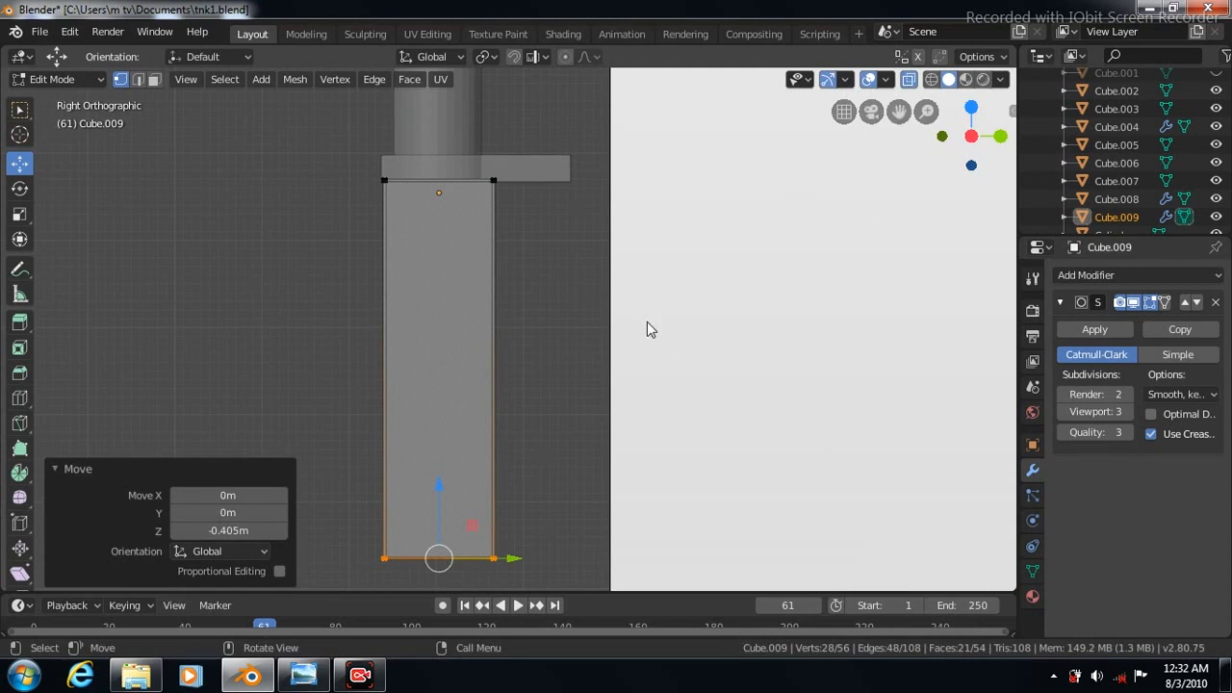
pyautogui.press('Tab')
pyautogui.scroll(-5, 647, 330)
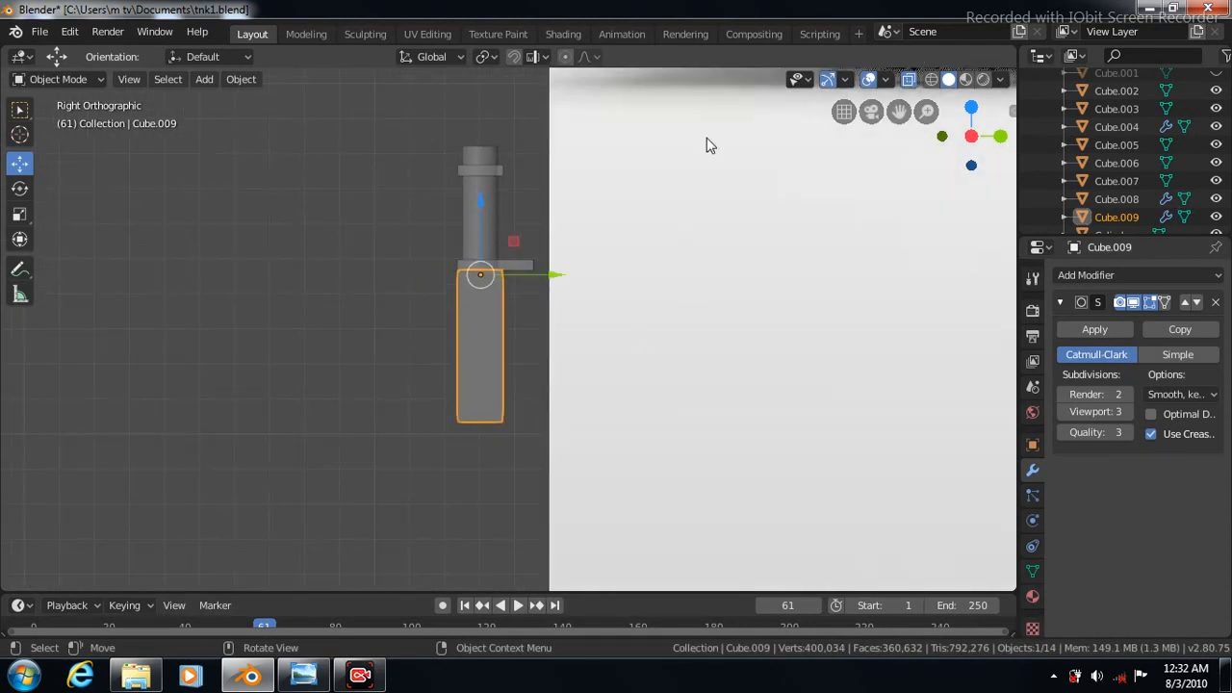
# Step: Turn off X-ray, duplicate the collar slab, and move the copy about -0.729 m in Z to the tall block's bottom end
pyautogui.click(908, 79)
pyautogui.click(499, 171)
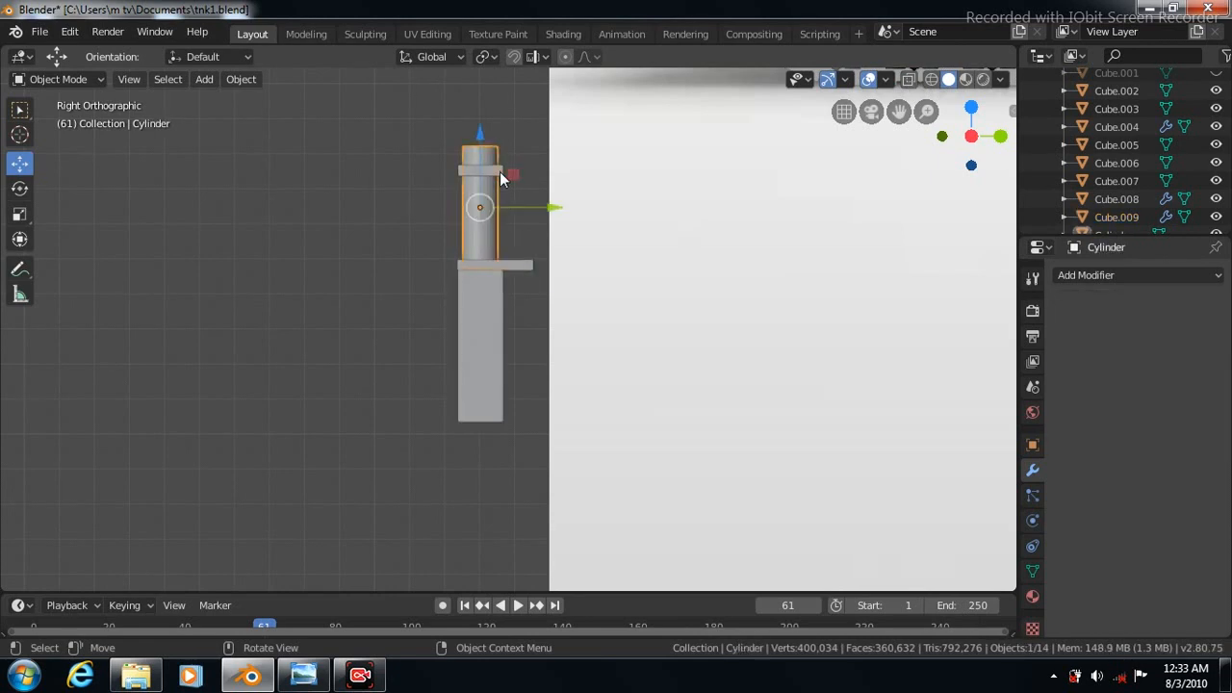
pyautogui.click(20, 111)
pyautogui.click(501, 170)
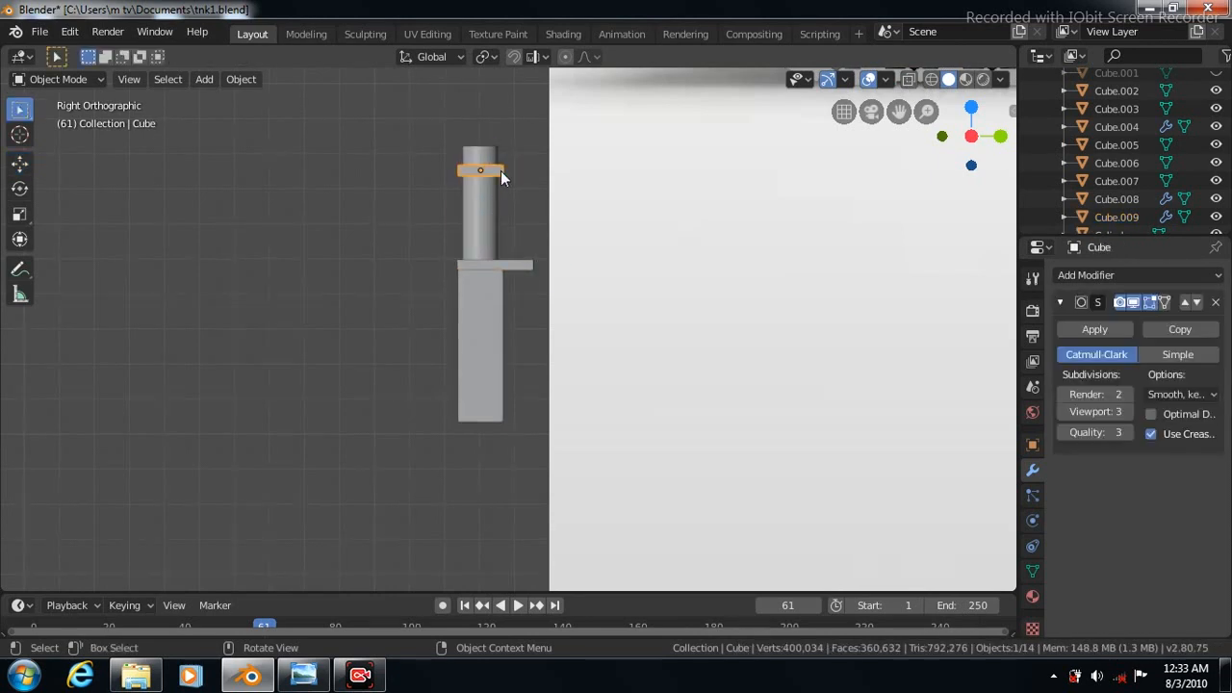
pyautogui.press('g')
pyautogui.rightClick(511, 196)
pyautogui.click(19, 163)
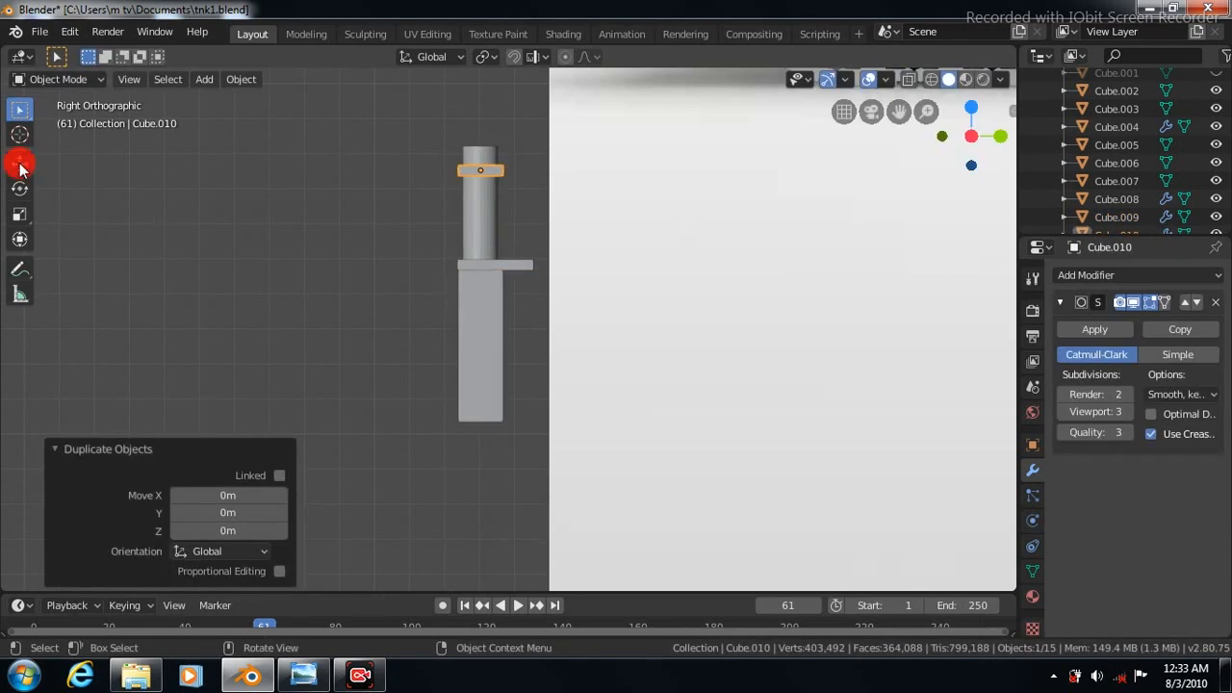
pyautogui.moveTo(479, 97); pyautogui.dragTo(491, 352)
# Step: Scale the bottom copy uniformly by about 1.321 and 1.149, stretch it about 3.145 times along Z, and lower it slightly
pyautogui.click(21, 216)
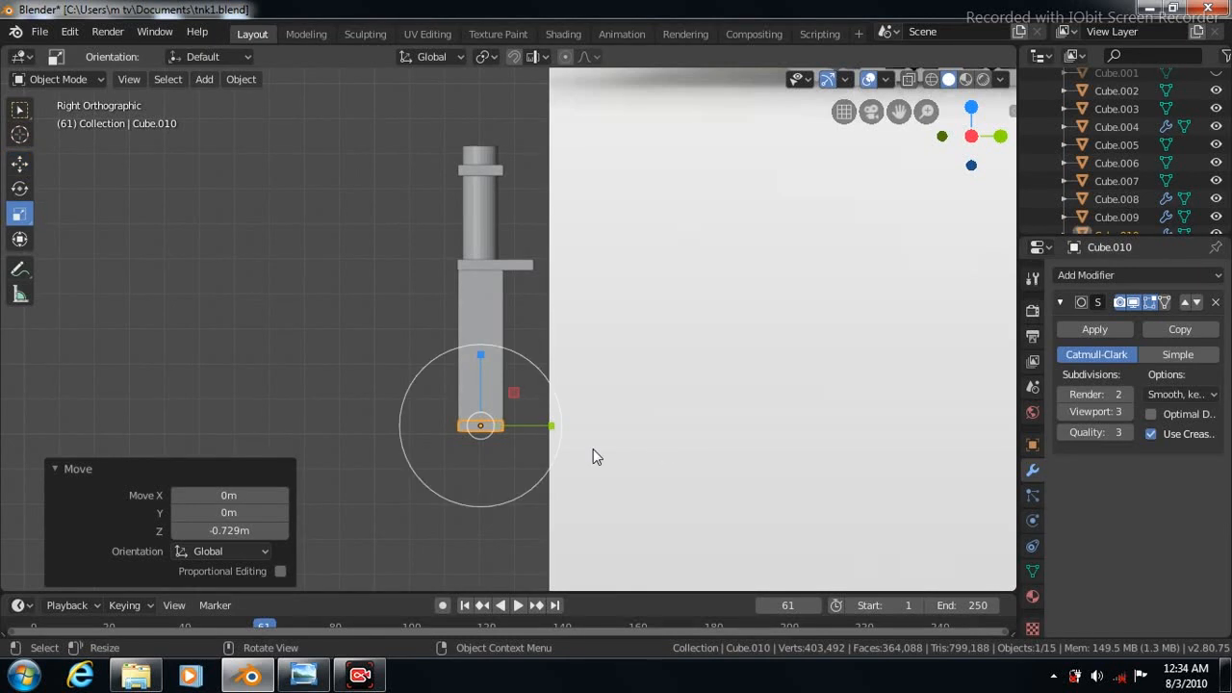
pyautogui.press('s')
pyautogui.click(624, 482)
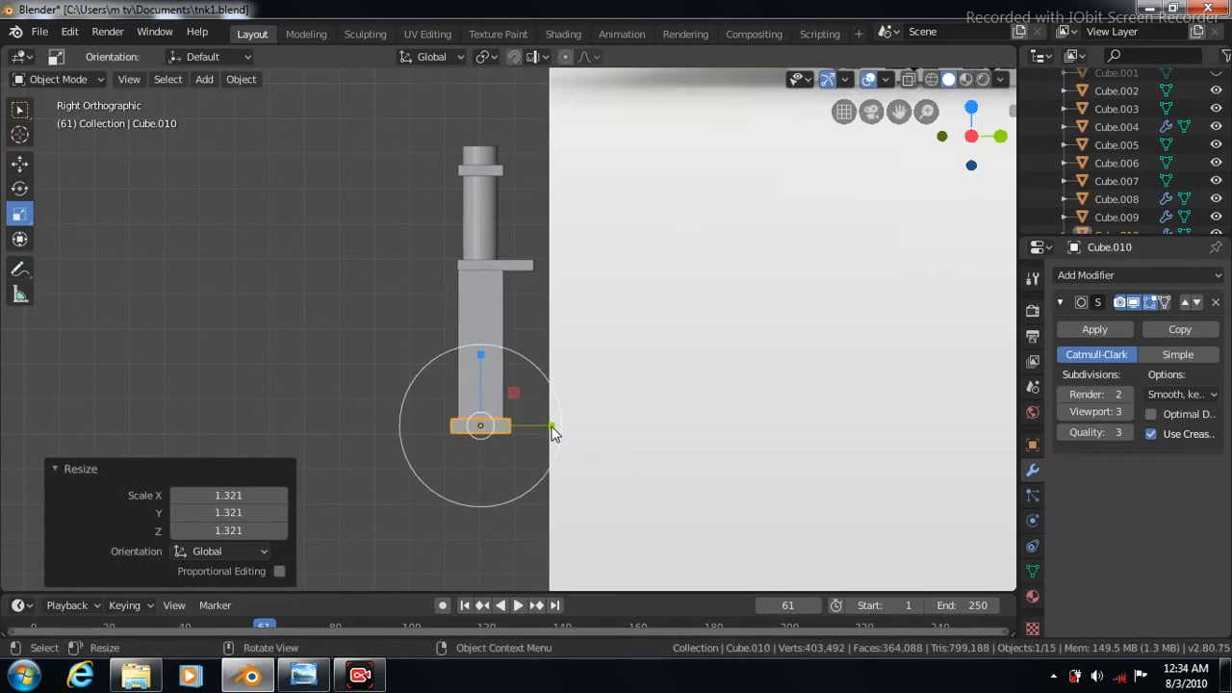
pyautogui.press('s')
pyautogui.click(599, 474)
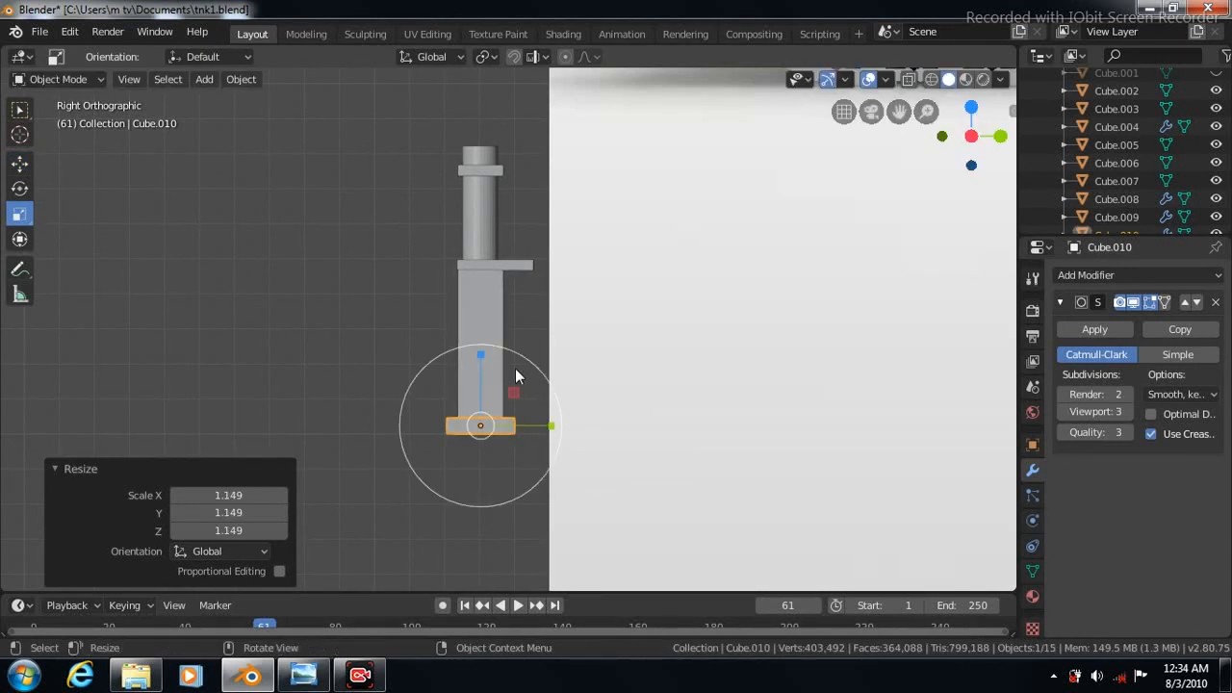
pyautogui.press('s')
pyautogui.press('z')
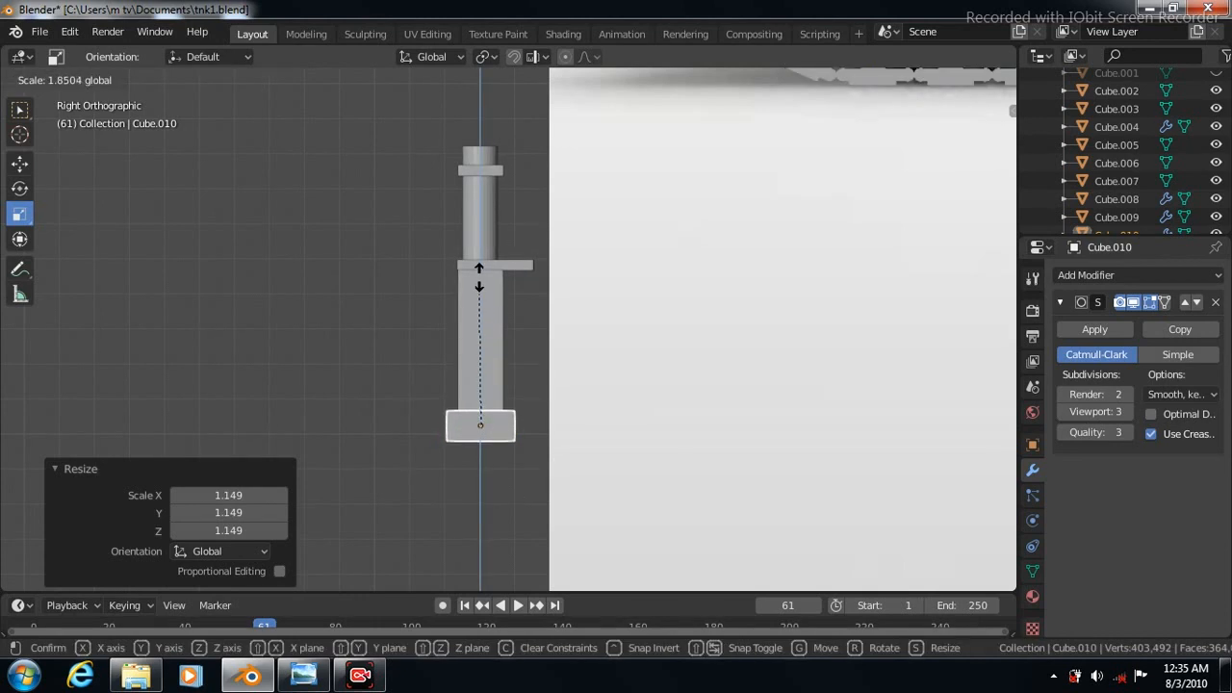
pyautogui.click(478, 207)
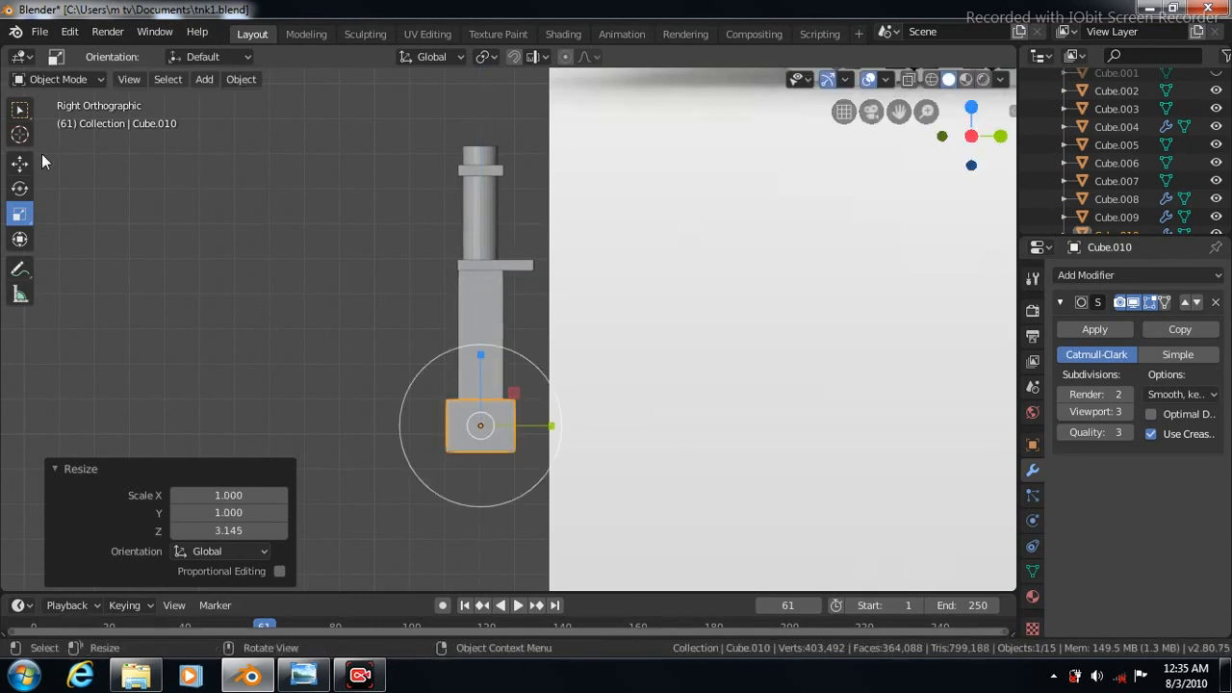
pyautogui.click(19, 165)
pyautogui.moveTo(479, 351); pyautogui.dragTo(478, 371)
# Step: Clear the Subdivision Surface modifier and join all parts of the assembly into a single object
pyautogui.click(1215, 306)
pyautogui.hotkey('ctrl', 'z')
pyautogui.hotkey('ctrl', 'z')
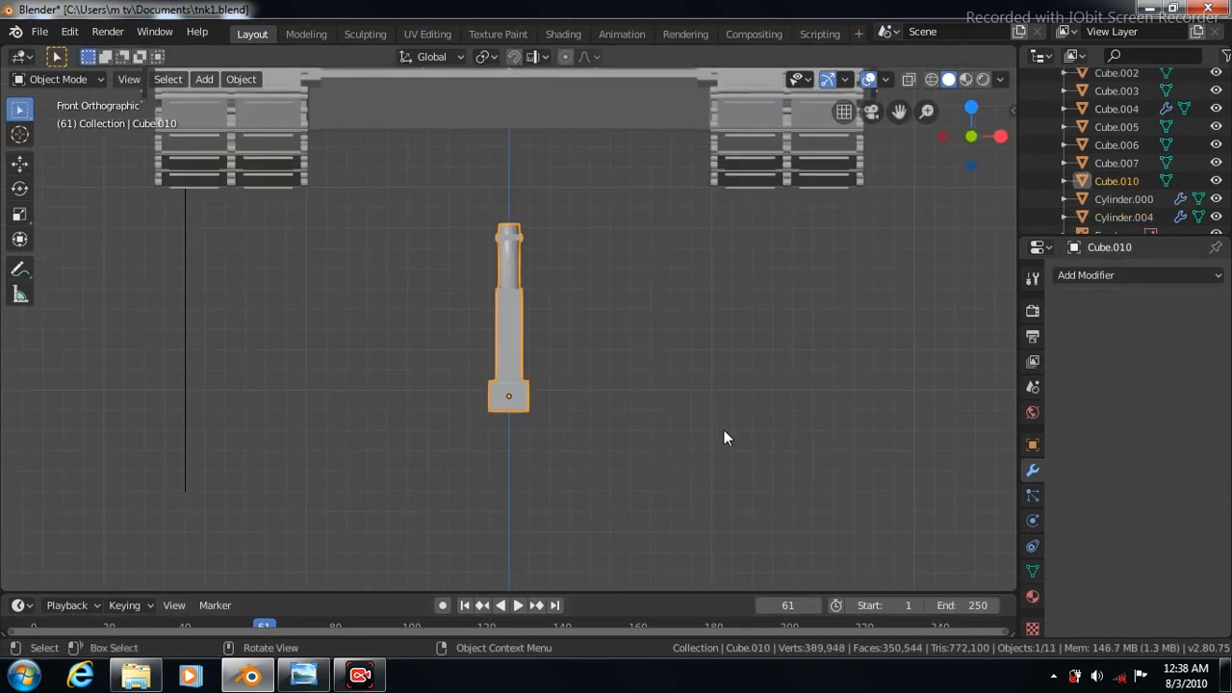
# Step: In front view, shrink the joined part, scaling Z by about 0.834, and raise it 0.916 m to the tank's lower hull
pyautogui.scroll(-2, 725, 438)
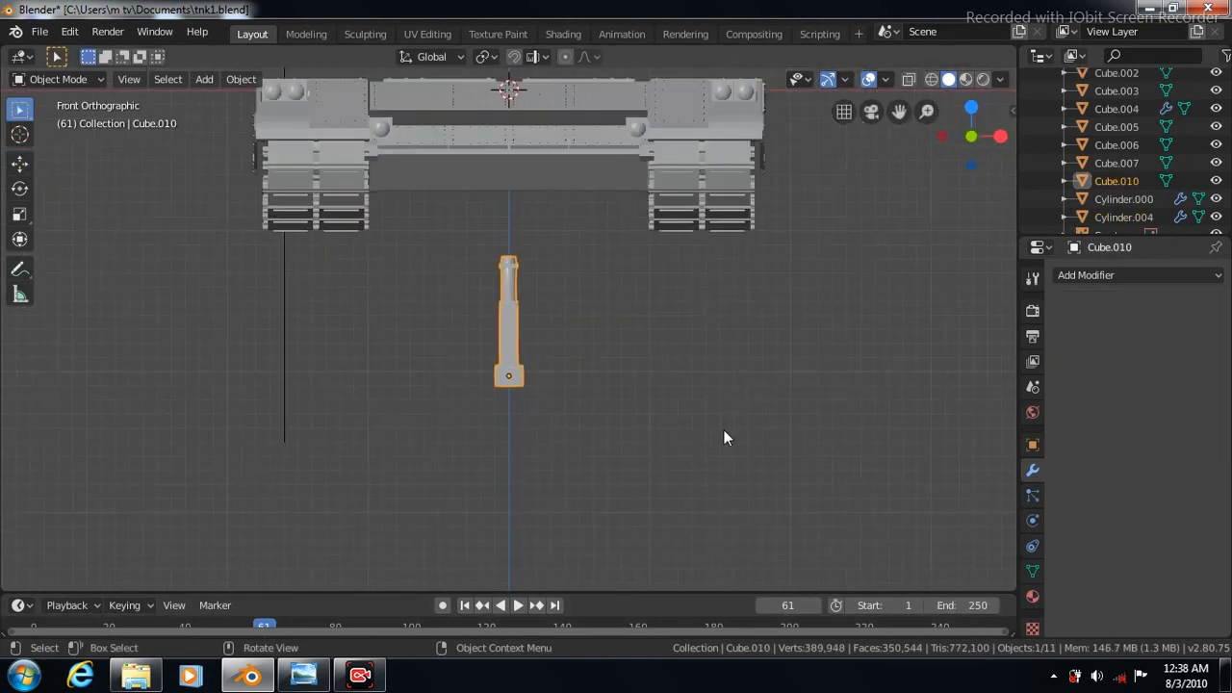
pyautogui.click(22, 218)
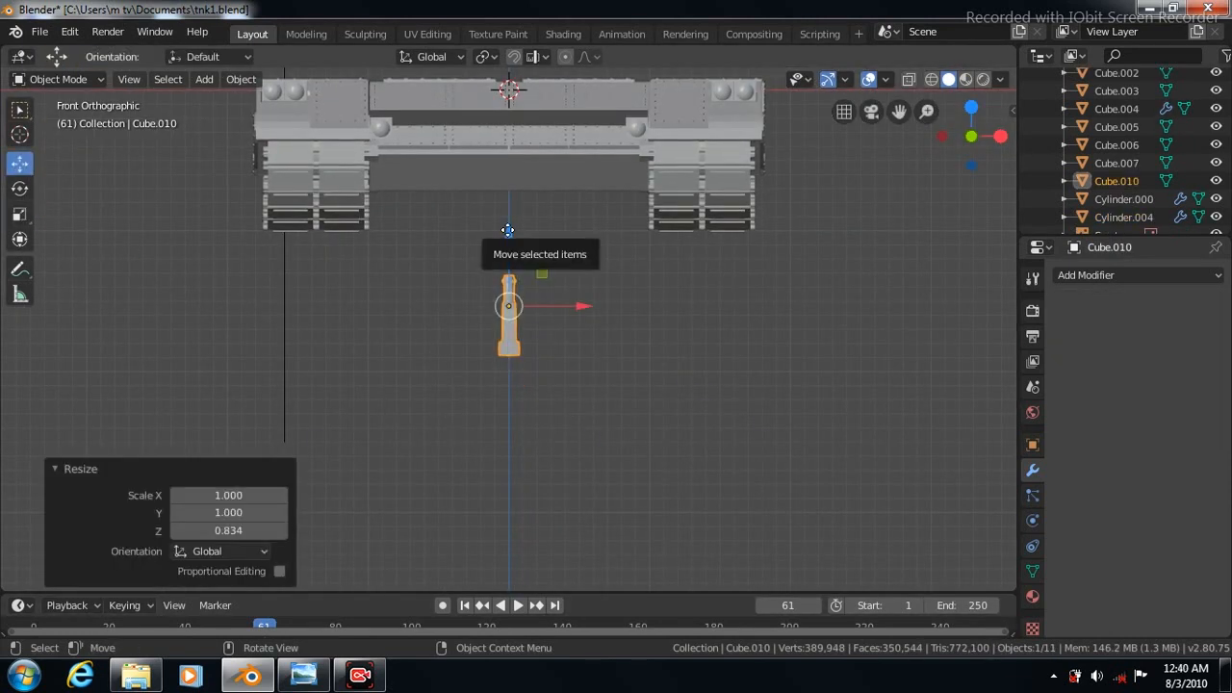
pyautogui.moveTo(509, 231); pyautogui.dragTo(509, 102)
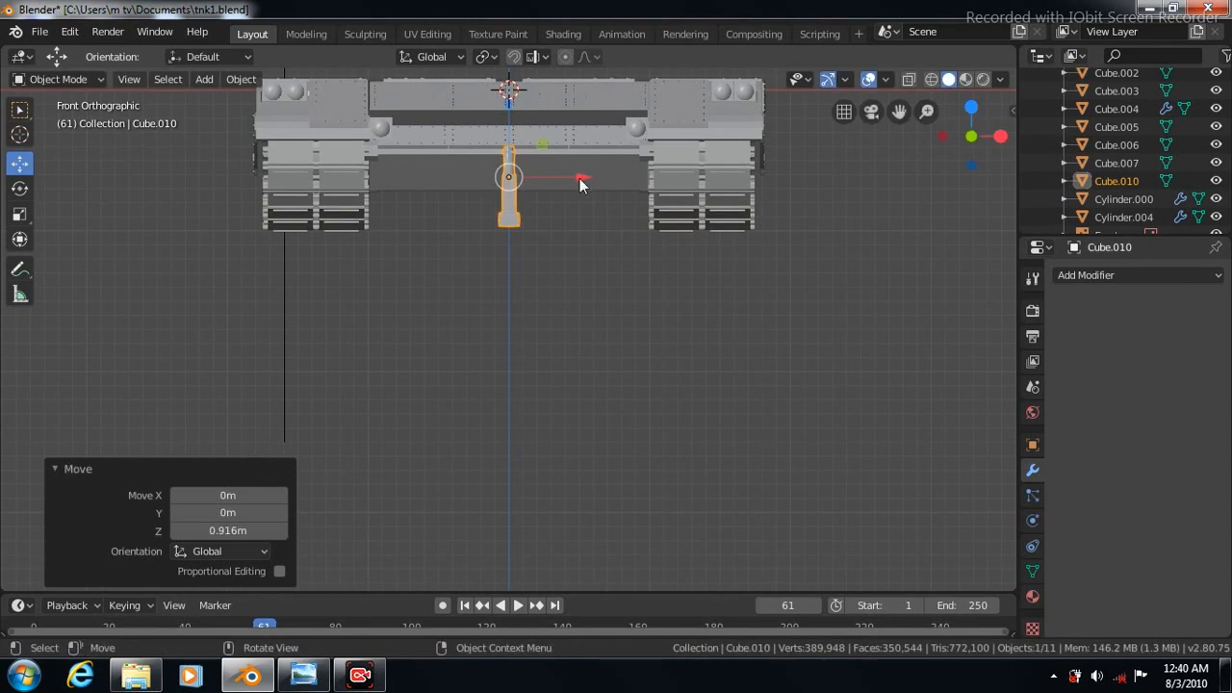
# Step: Move the post about 0.436 m along X off the hull's centre line and scale it uniformly by about 0.721
pyautogui.moveTo(582, 177); pyautogui.dragTo(641, 187)
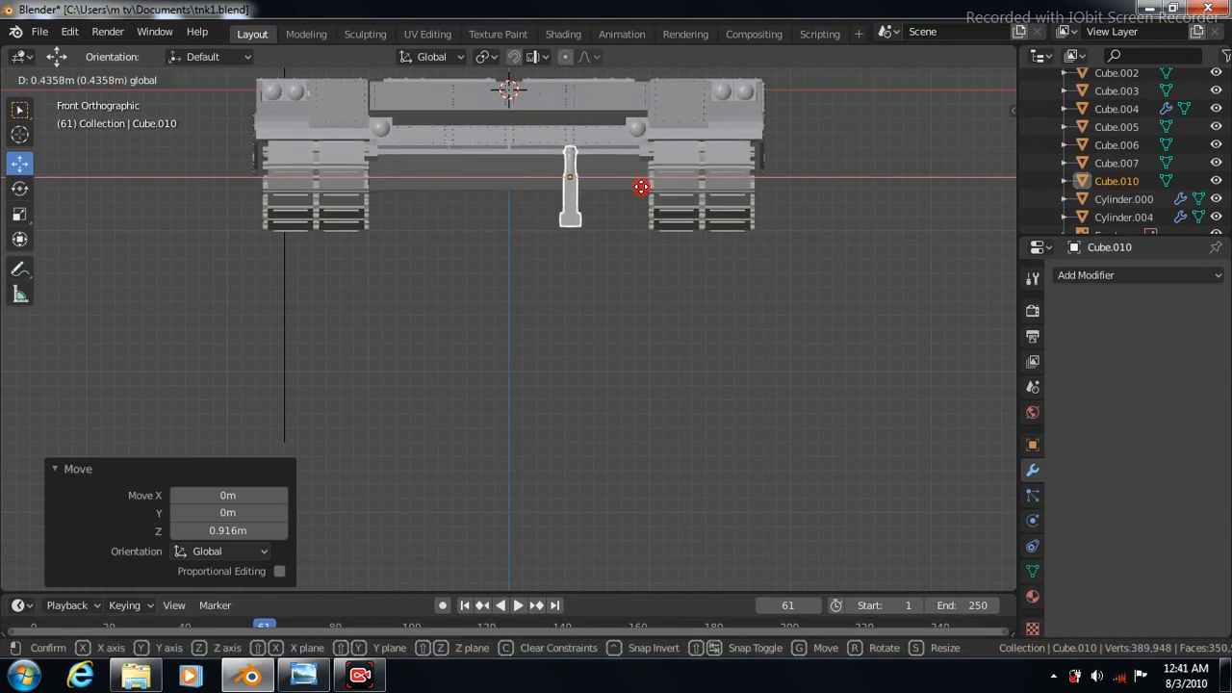
pyautogui.click(20, 214)
pyautogui.press('s')
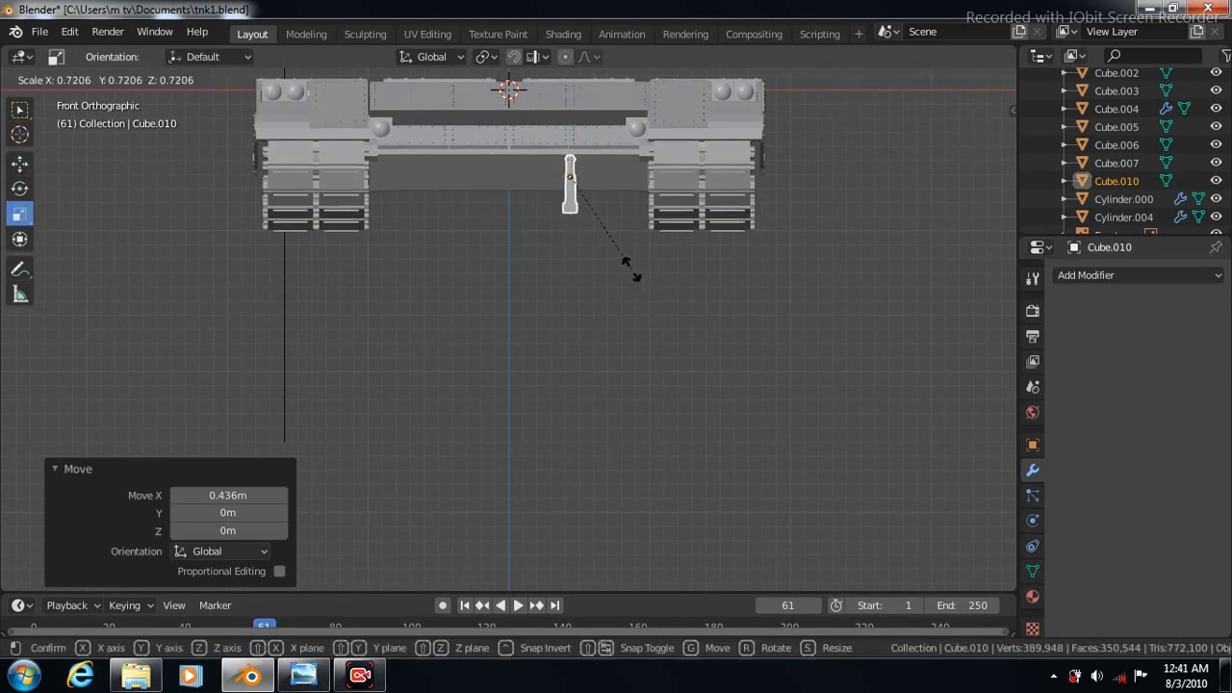
pyautogui.click(632, 269)
pyautogui.click(19, 164)
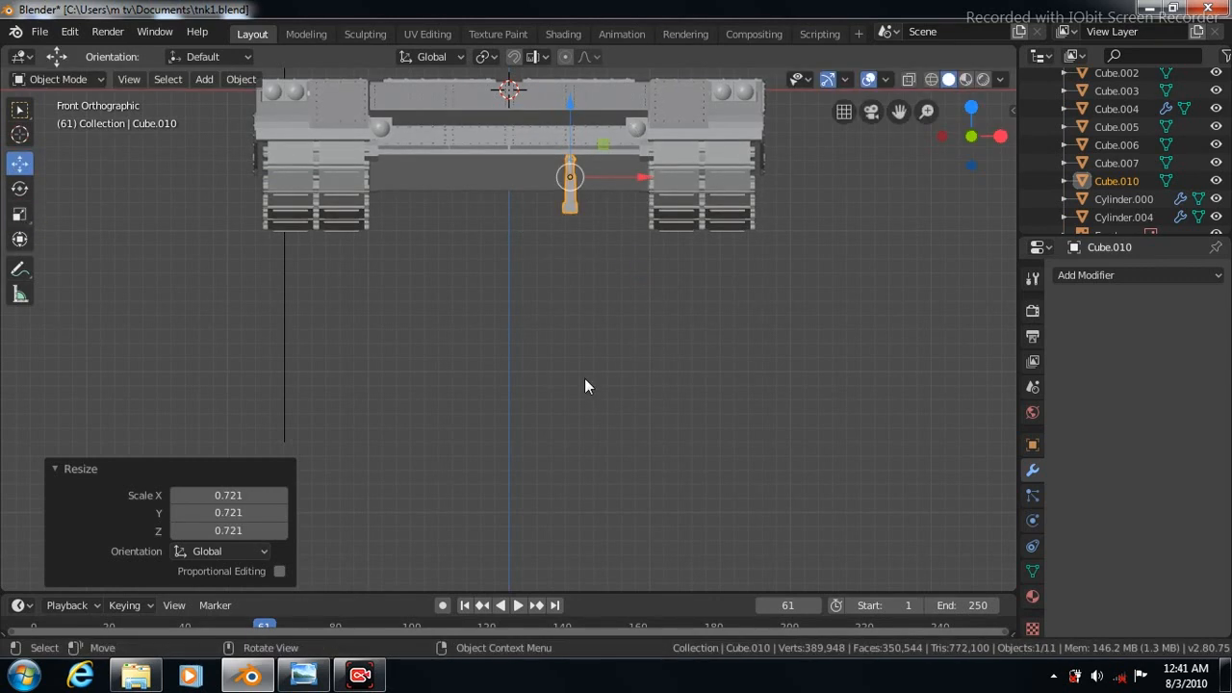
# Step: Raise the post about 0.0579 m and shift it about 0.481 m along Y toward the hull front
pyautogui.scroll(2, 584, 378)
pyautogui.moveTo(898, 111); pyautogui.dragTo(900, 178)
pyautogui.moveTo(599, 106); pyautogui.dragTo(600, 94)
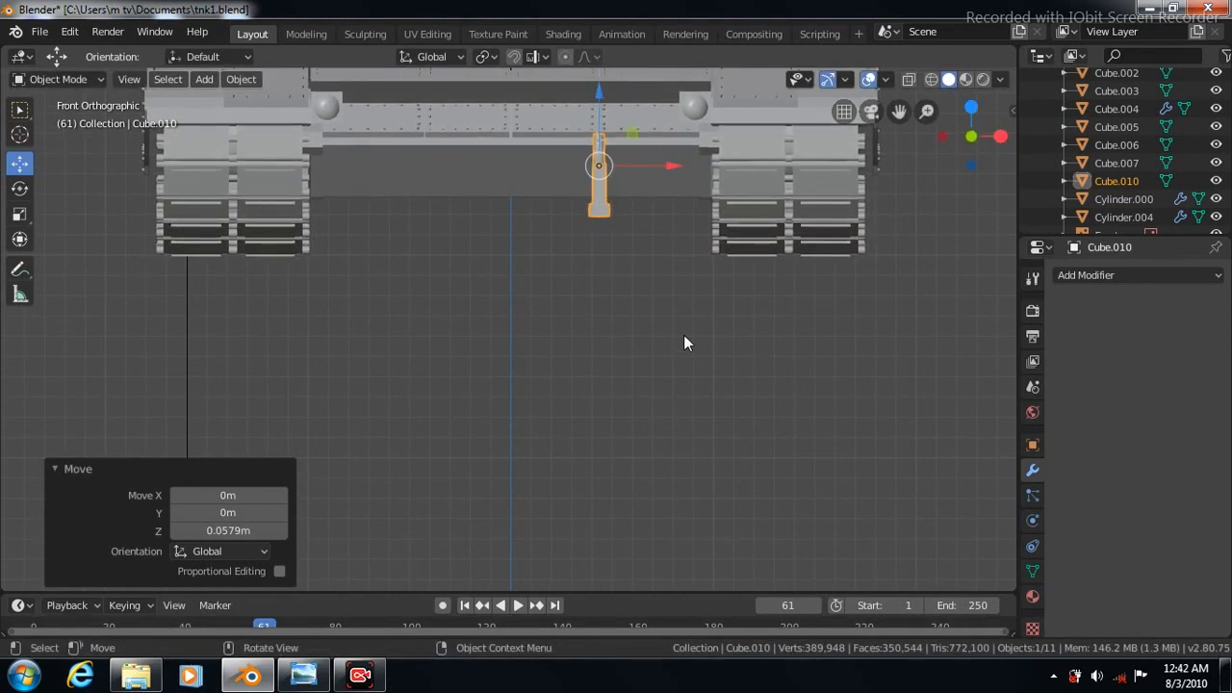
pyautogui.press('ctrl+KP_3')
pyautogui.moveTo(461, 166); pyautogui.dragTo(354, 184)
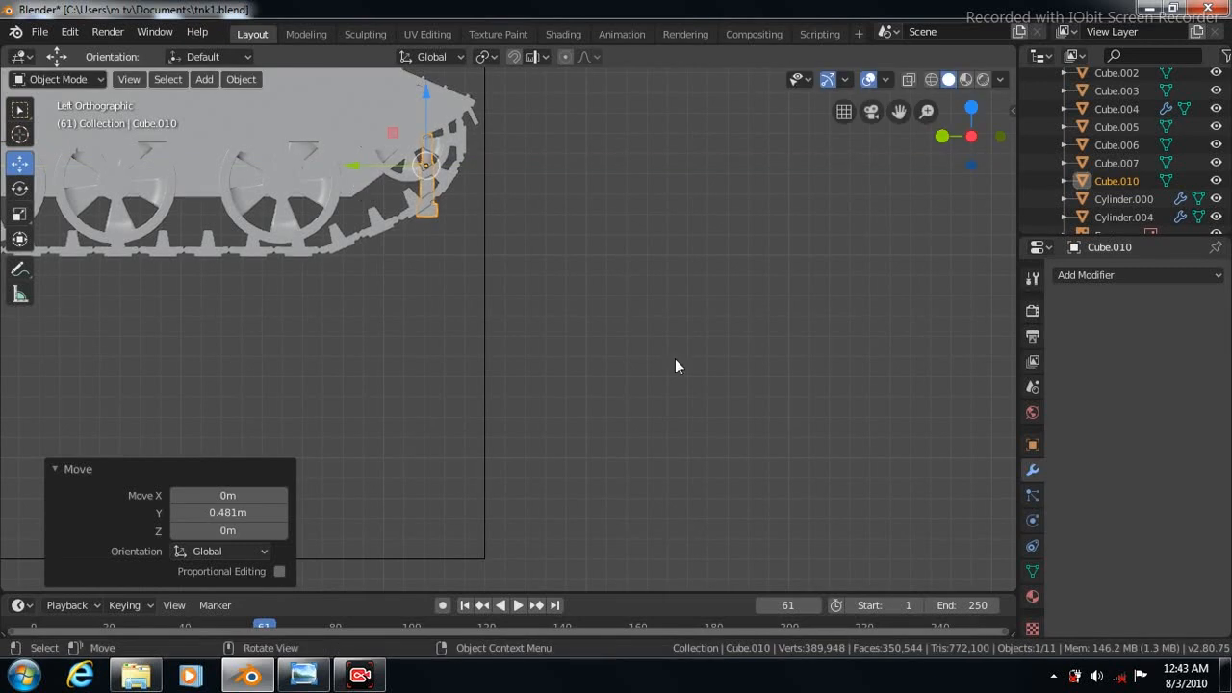
pyautogui.press('ctrl+KP_1')
pyautogui.press('KP_1')
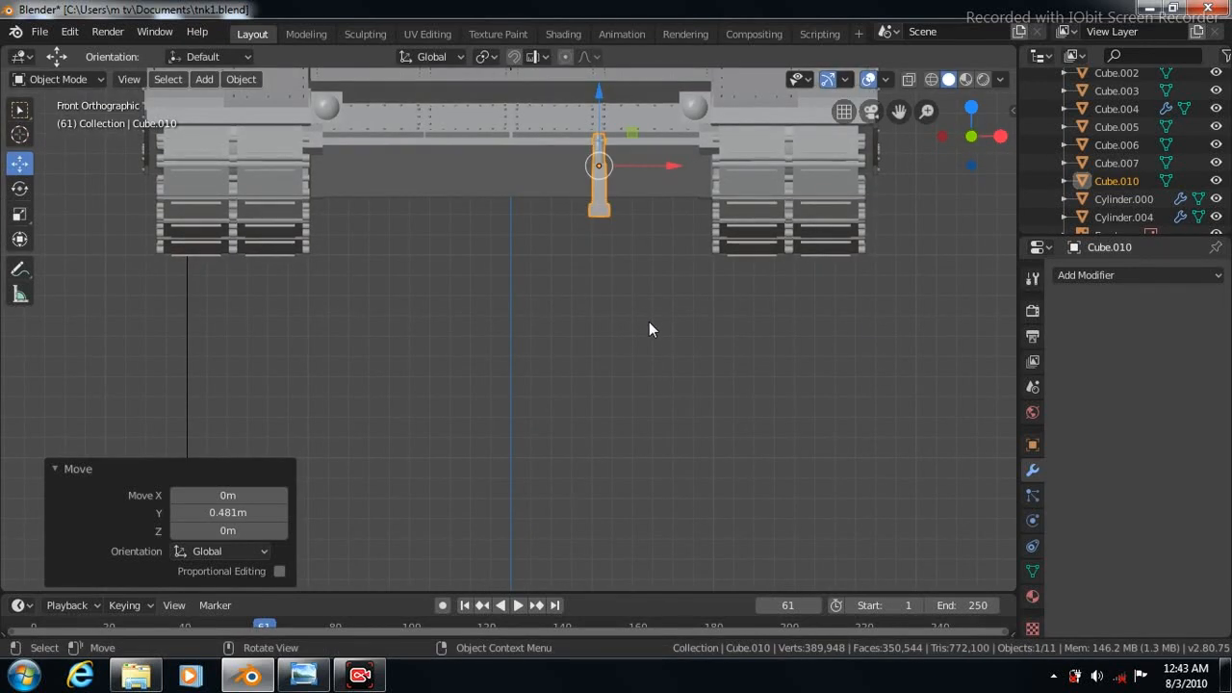
# Step: Tilt the post slightly in right side view and shift it about 0.0223 m along Y
pyautogui.click(19, 188)
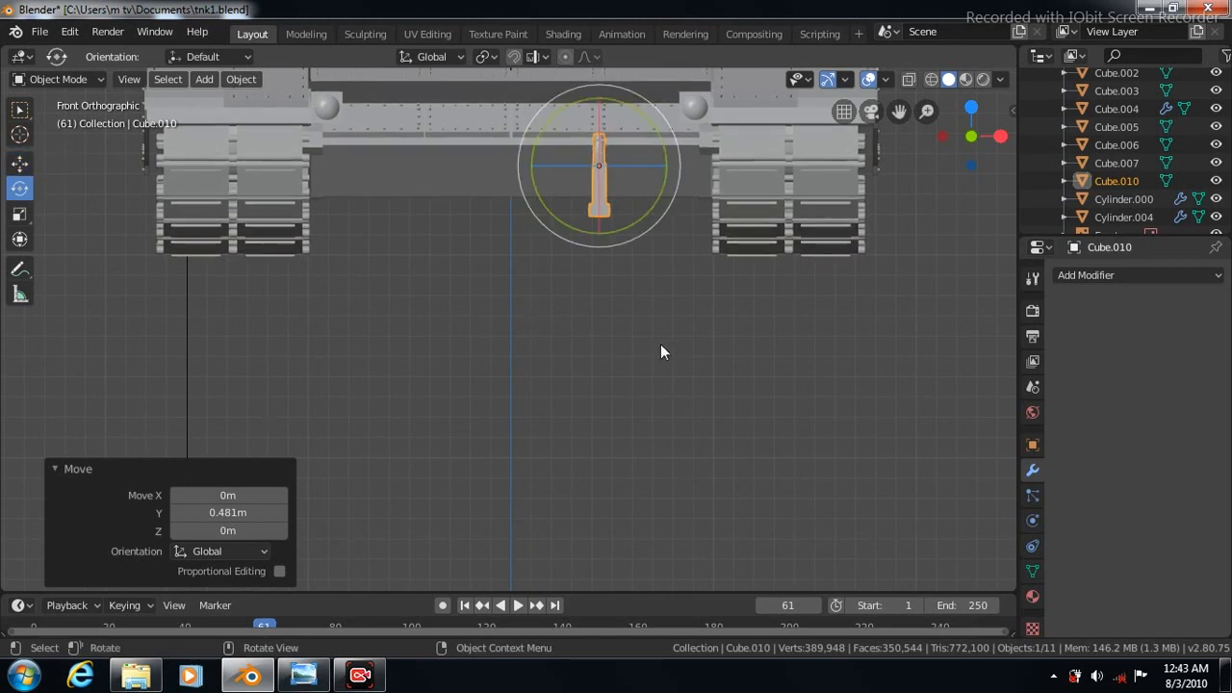
pyautogui.press('KP_3')
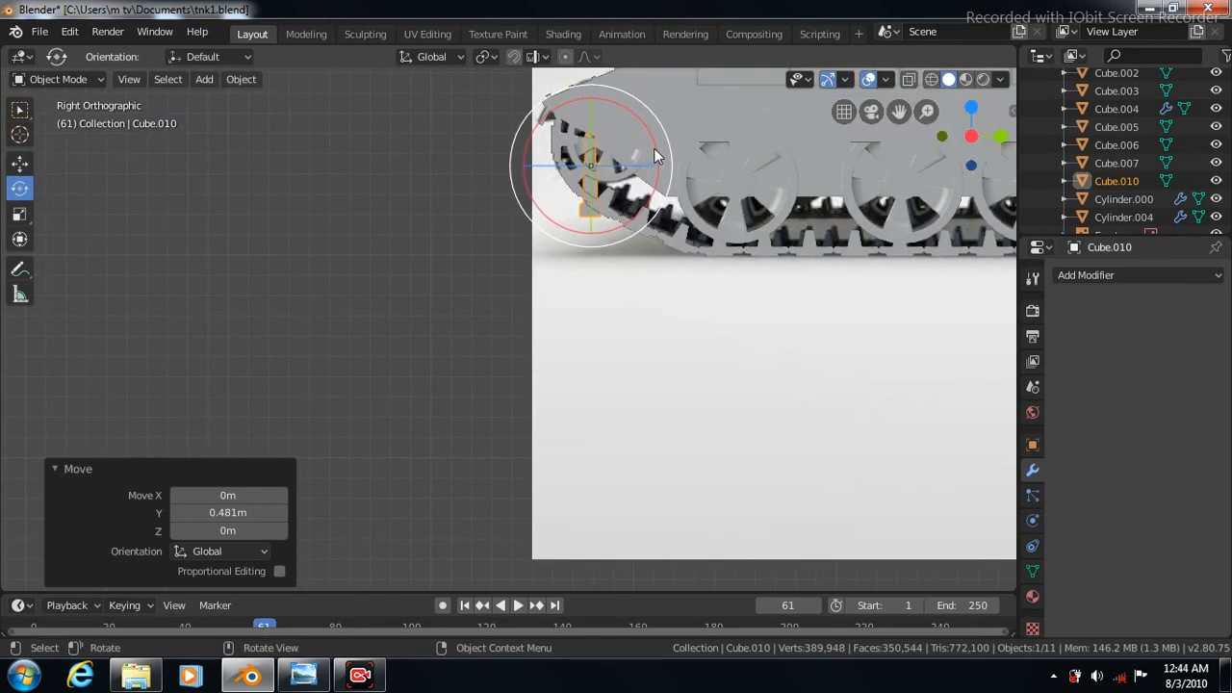
pyautogui.moveTo(654, 156)
pyautogui.mouseDown()
pyautogui.moveTo(645, 117)
pyautogui.moveTo(668, 169)
pyautogui.mouseUp()
pyautogui.click(20, 164)
pyautogui.press('KP_1')
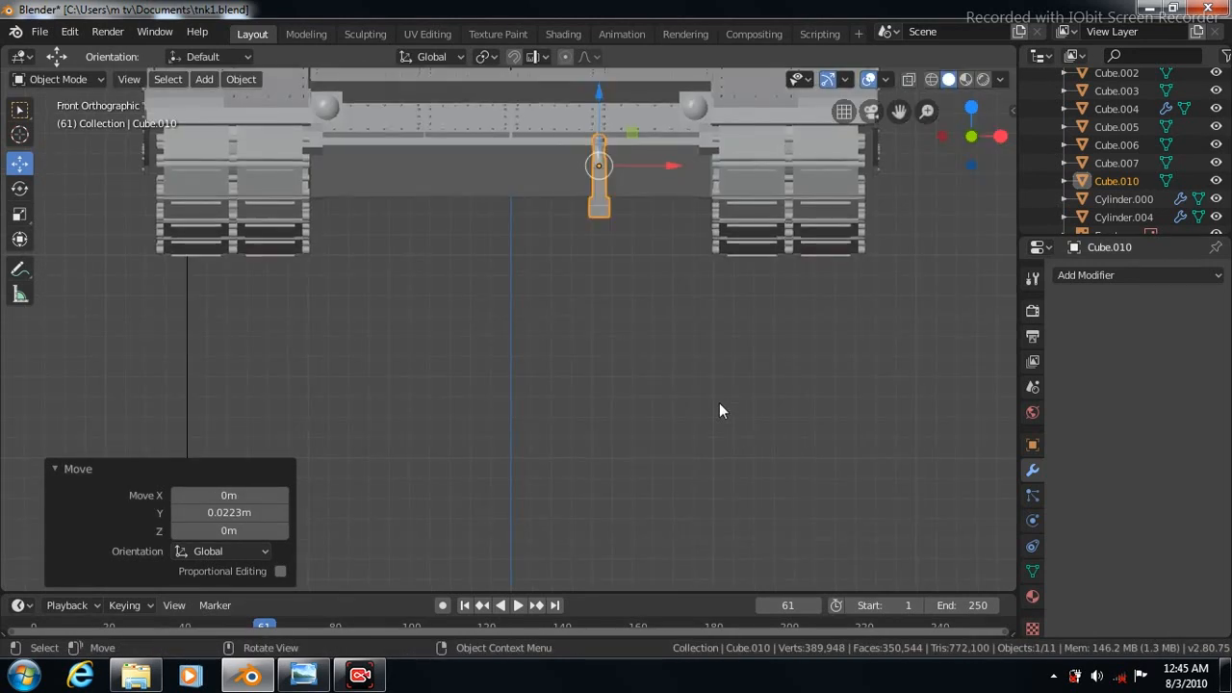
# Step: Join the post to the mirrored hull and track object Cylinder.004
pyautogui.keyDown('shift'); pyautogui.click(438, 170); pyautogui.keyUp('shift')
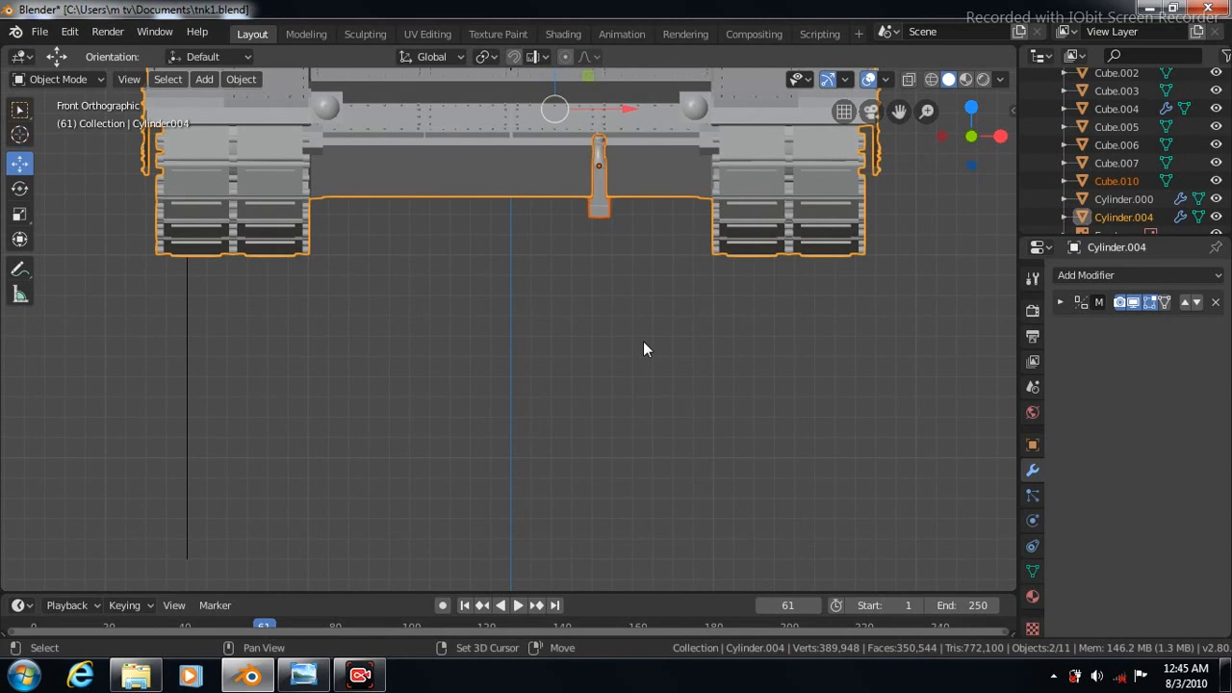
pyautogui.hotkey('ctrl', 'j')
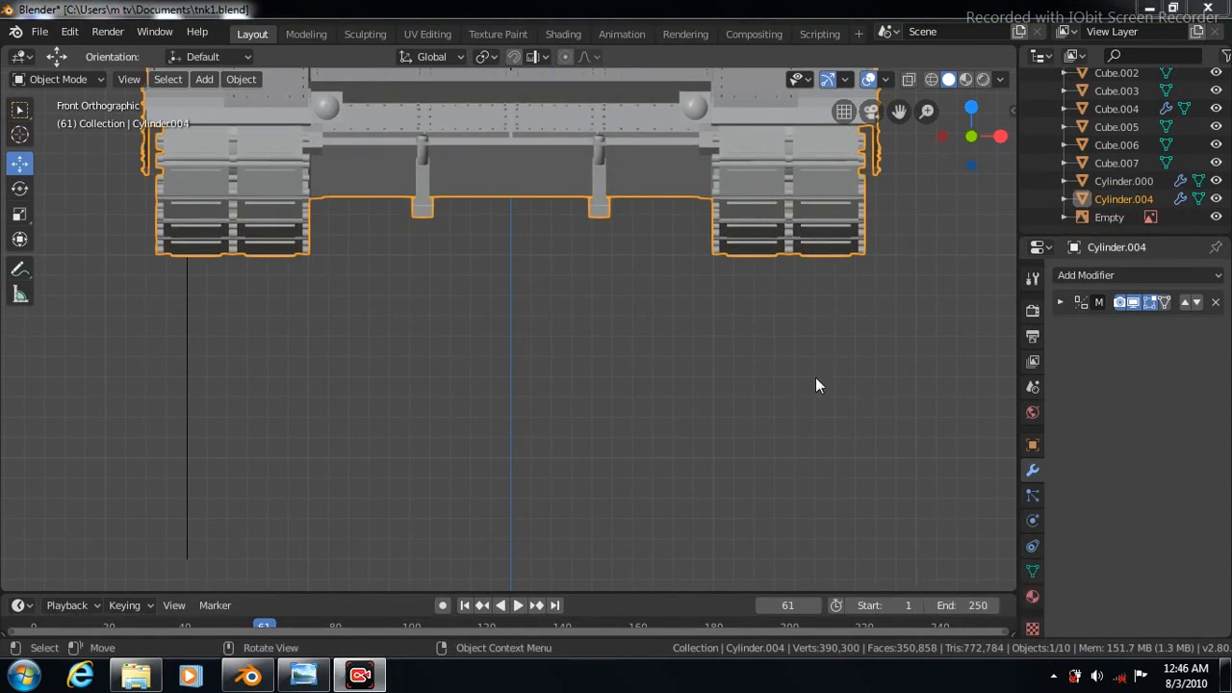
# Step: In right side view, add a cube at the world origin and scale it uniformly to about 0.091
pyautogui.press('KP_3')
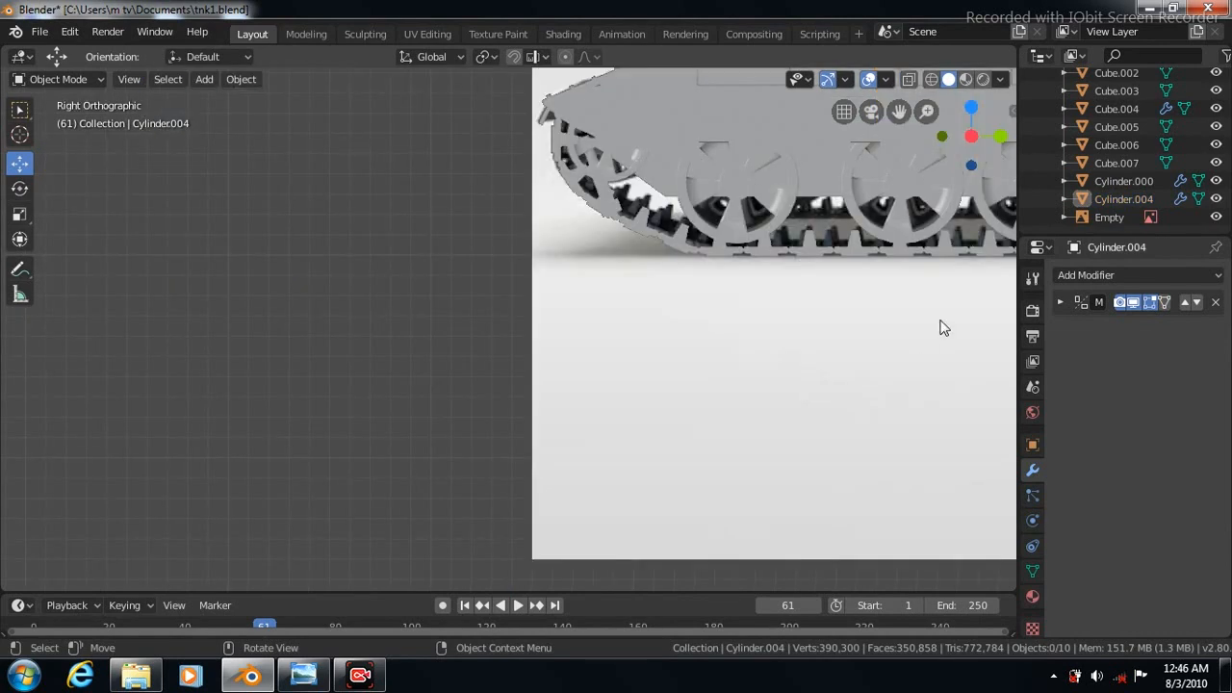
pyautogui.moveTo(898, 110); pyautogui.dragTo(79, 293)
pyautogui.click(204, 79)
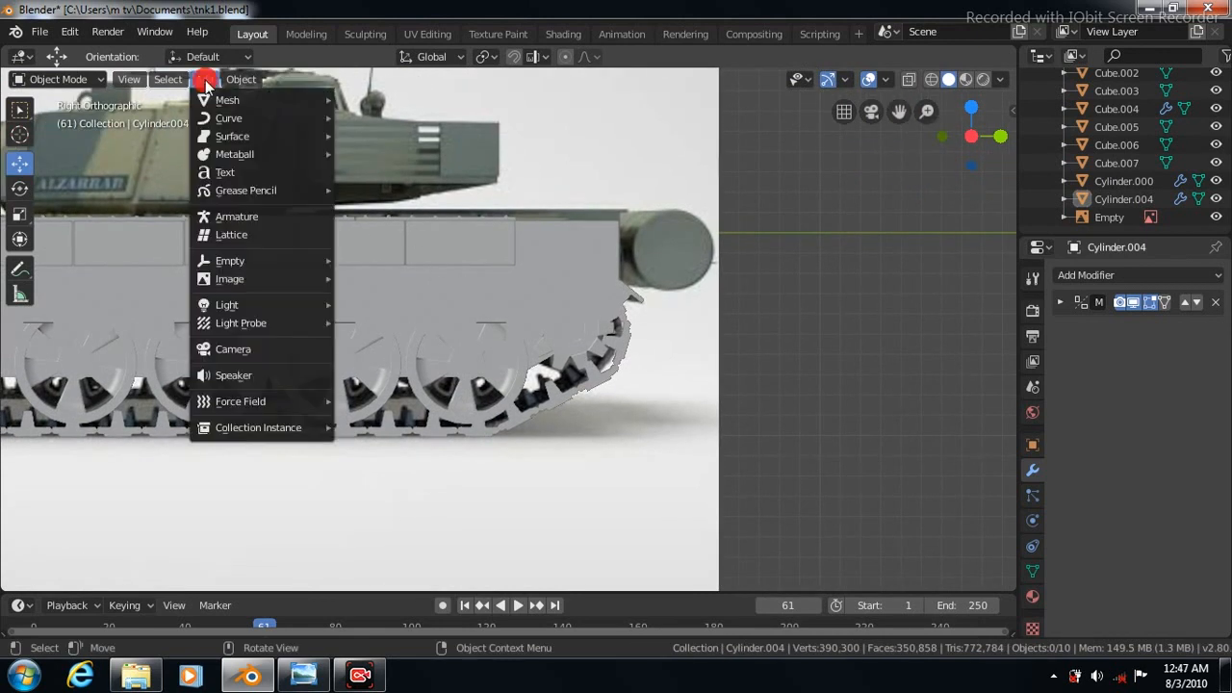
pyautogui.moveTo(234, 103)
pyautogui.click(364, 119)
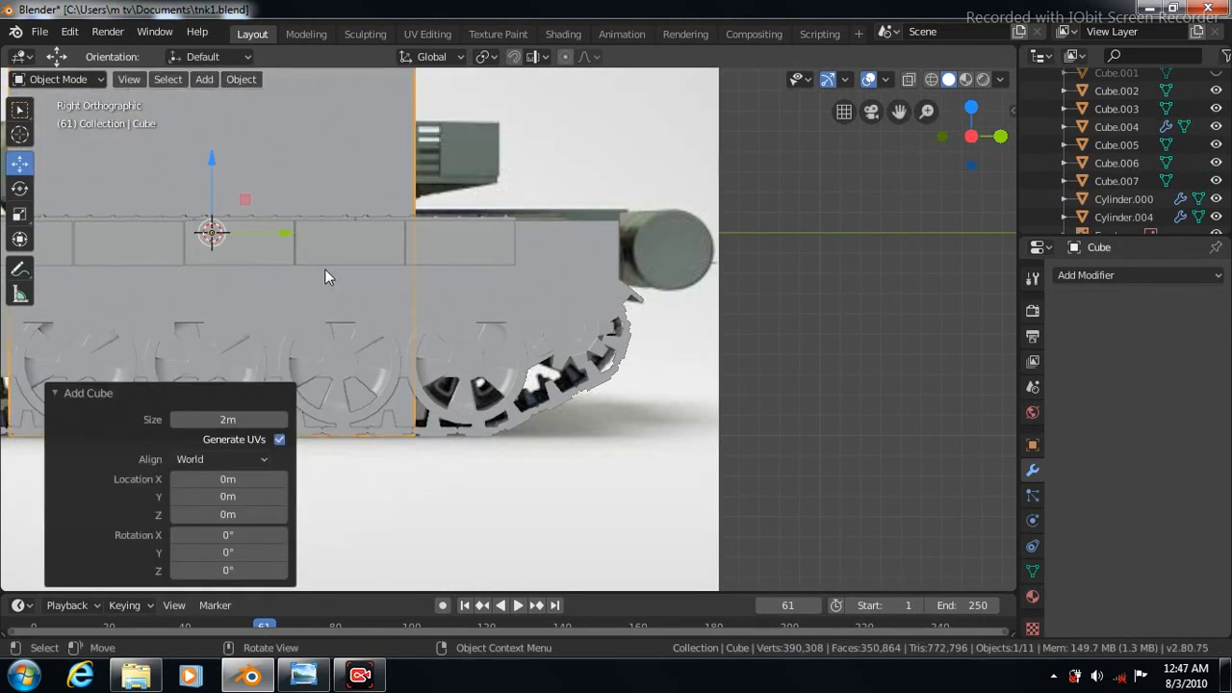
pyautogui.click(21, 220)
pyautogui.press('s')
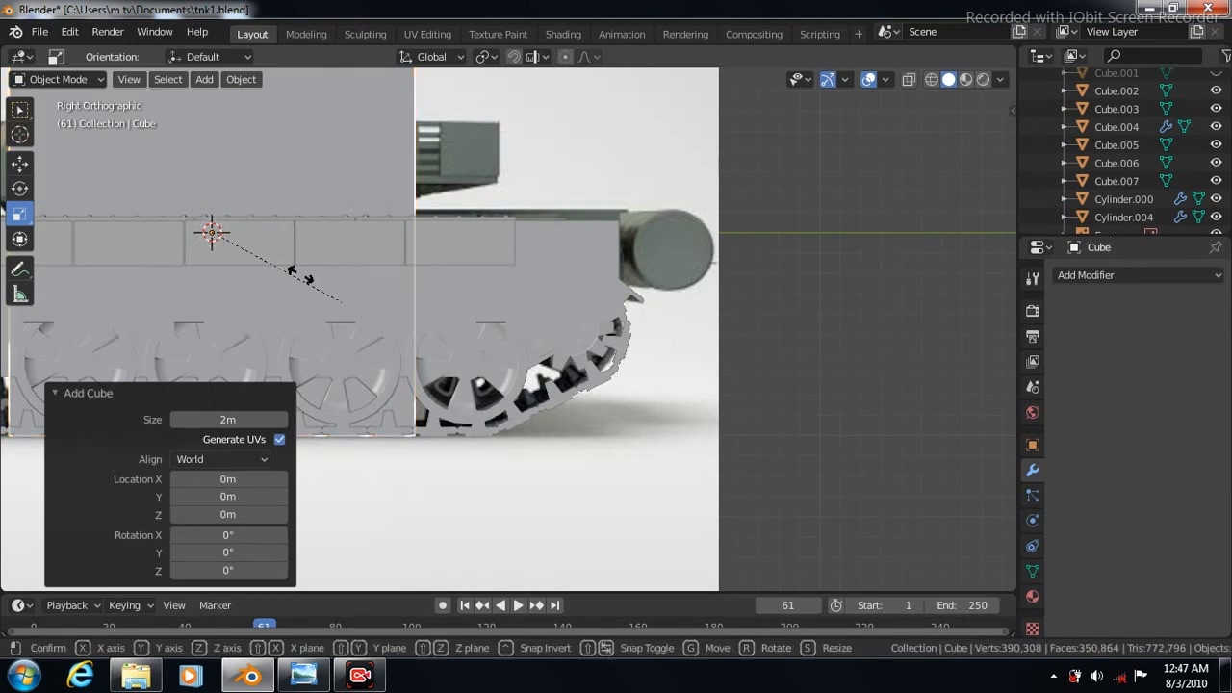
pyautogui.click(221, 234)
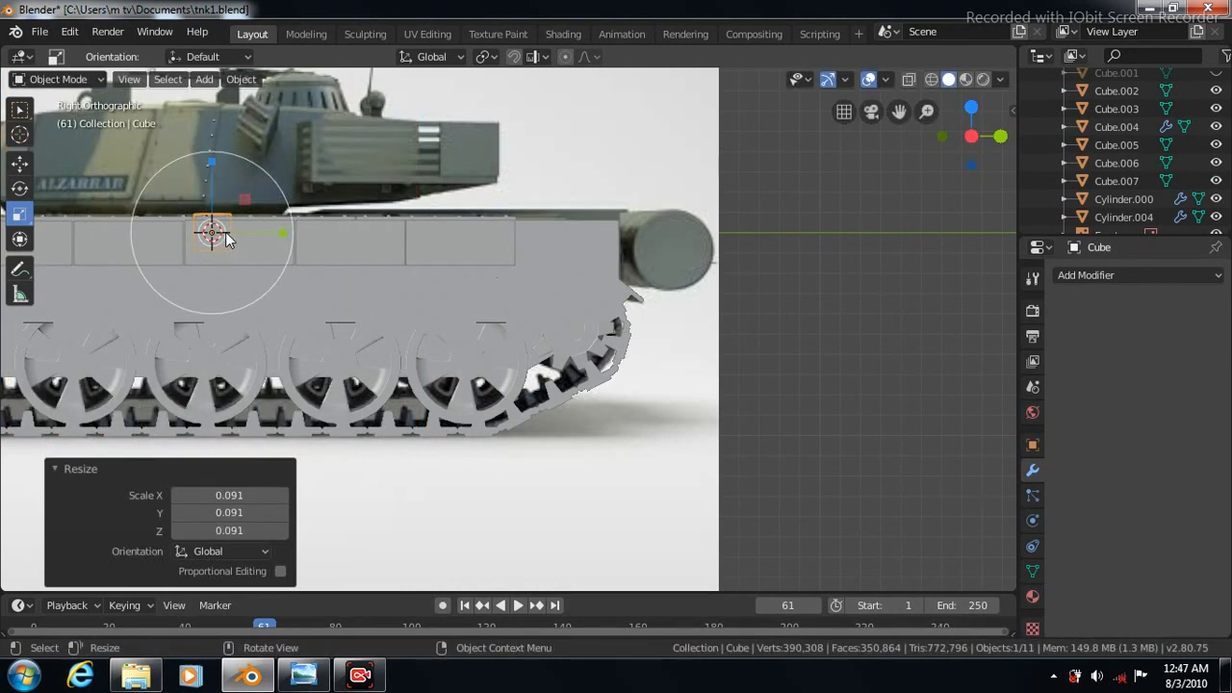
# Step: Move the small cube along Y to the hull's rear end and lower it about 0.156 m
pyautogui.click(23, 167)
pyautogui.moveTo(355, 232); pyautogui.dragTo(722, 228)
pyautogui.moveTo(641, 171); pyautogui.dragTo(641, 199)
# Step: Scale the cube uniformly by about 1.262 and stretch it along X to span the gap between the rear fenders
pyautogui.click(20, 215)
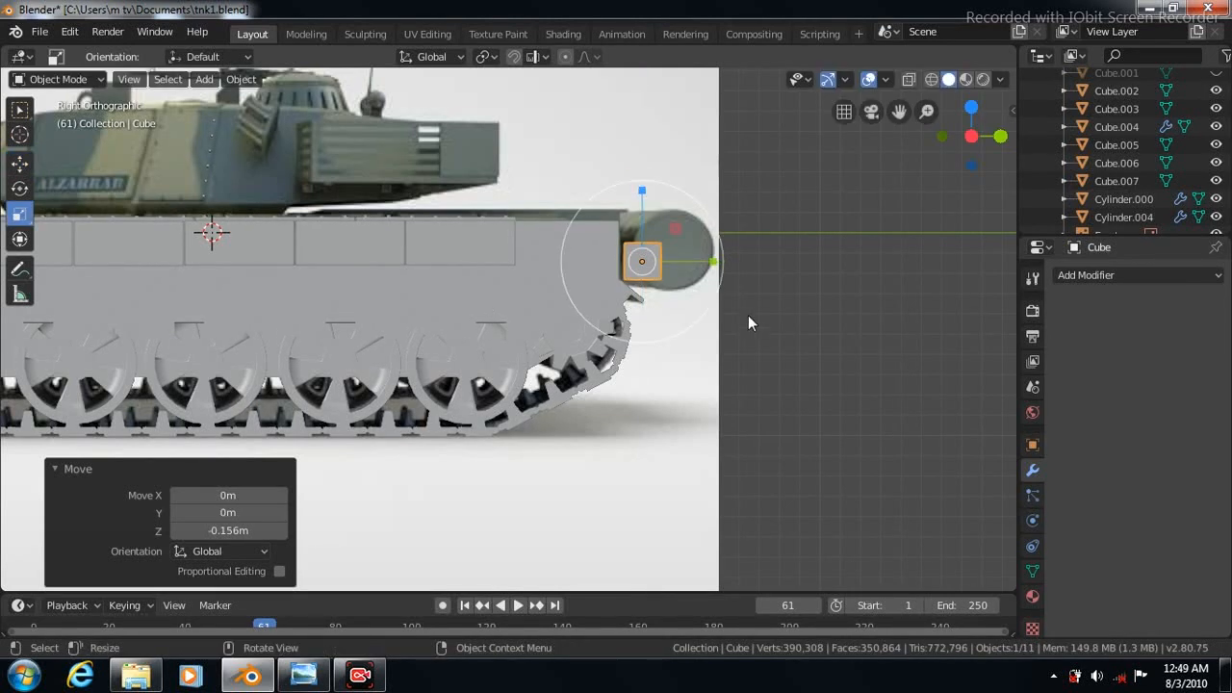
pyautogui.press('s')
pyautogui.click(777, 329)
pyautogui.press('KP_7')
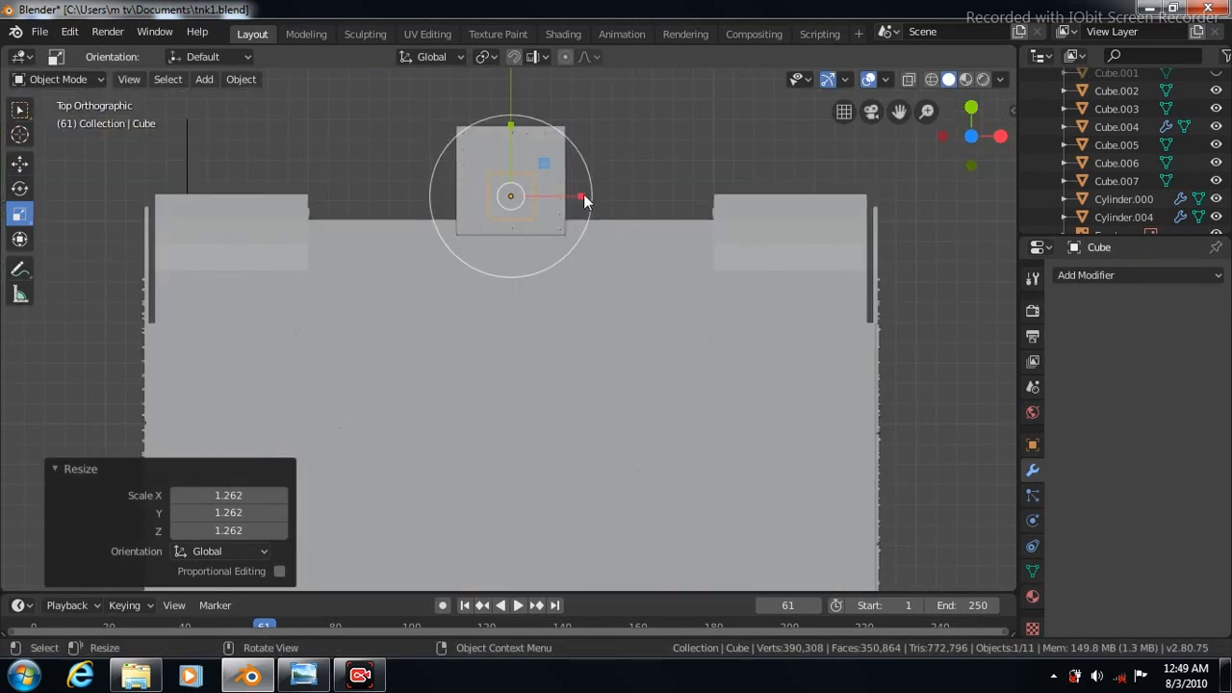
pyautogui.moveTo(581, 196); pyautogui.dragTo(123, 283)
# Step: Add a Subdivision Surface modifier to the rear bar and set its viewport level to 3
pyautogui.press('Tab')
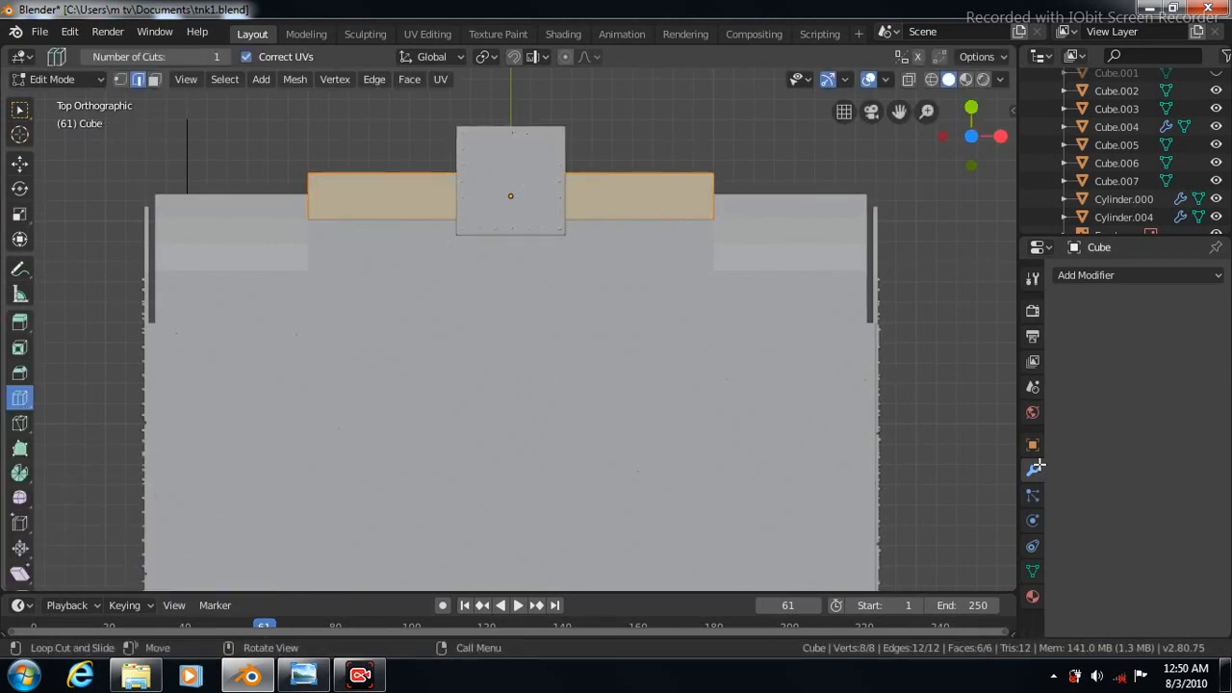
pyautogui.click(1216, 275)
pyautogui.click(879, 574)
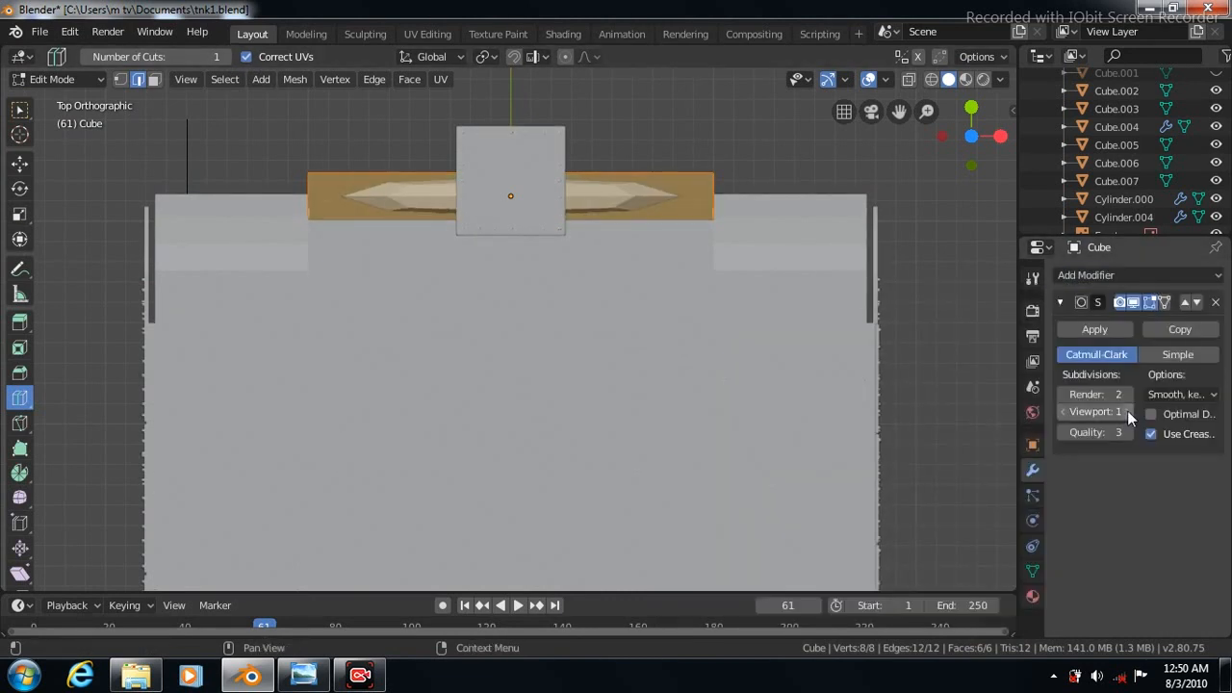
pyautogui.click(1128, 412)
pyautogui.click(1128, 412)
# Step: Add loop cuts close to the rear bar's ends and long edges, and remove its Subdivision Surface modifier
pyautogui.moveTo(510, 198); pyautogui.dragTo(708, 204)
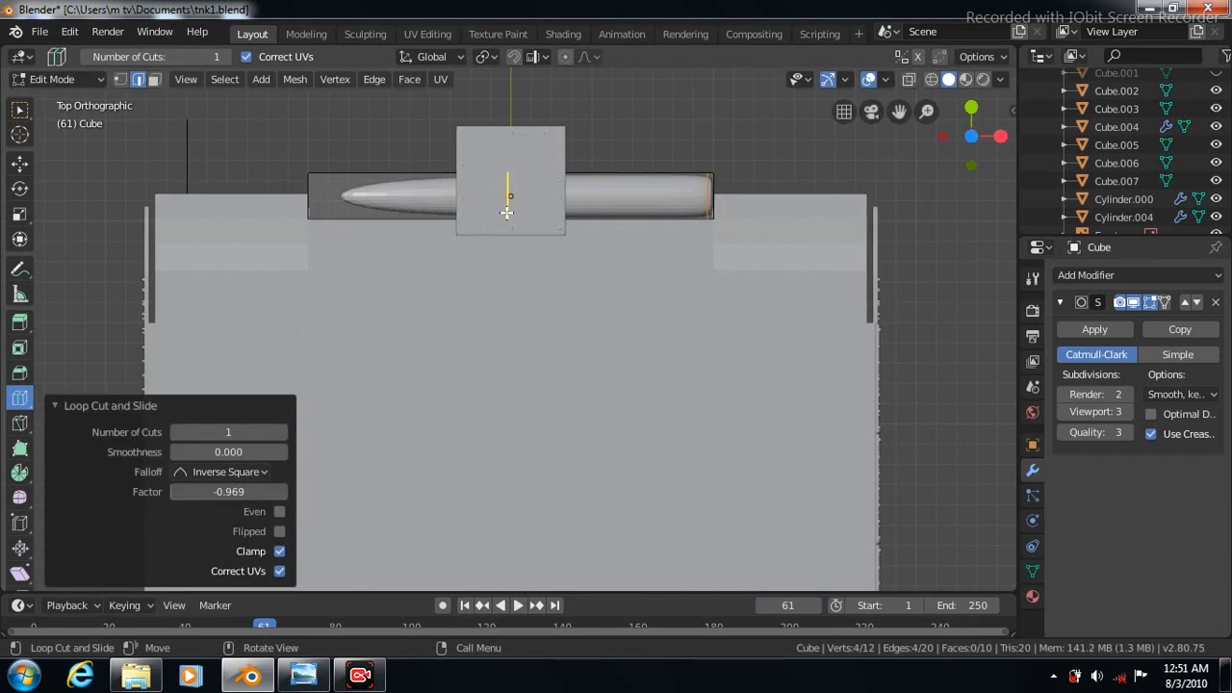
pyautogui.moveTo(473, 212); pyautogui.dragTo(312, 241)
pyautogui.moveTo(705, 197); pyautogui.dragTo(708, 214)
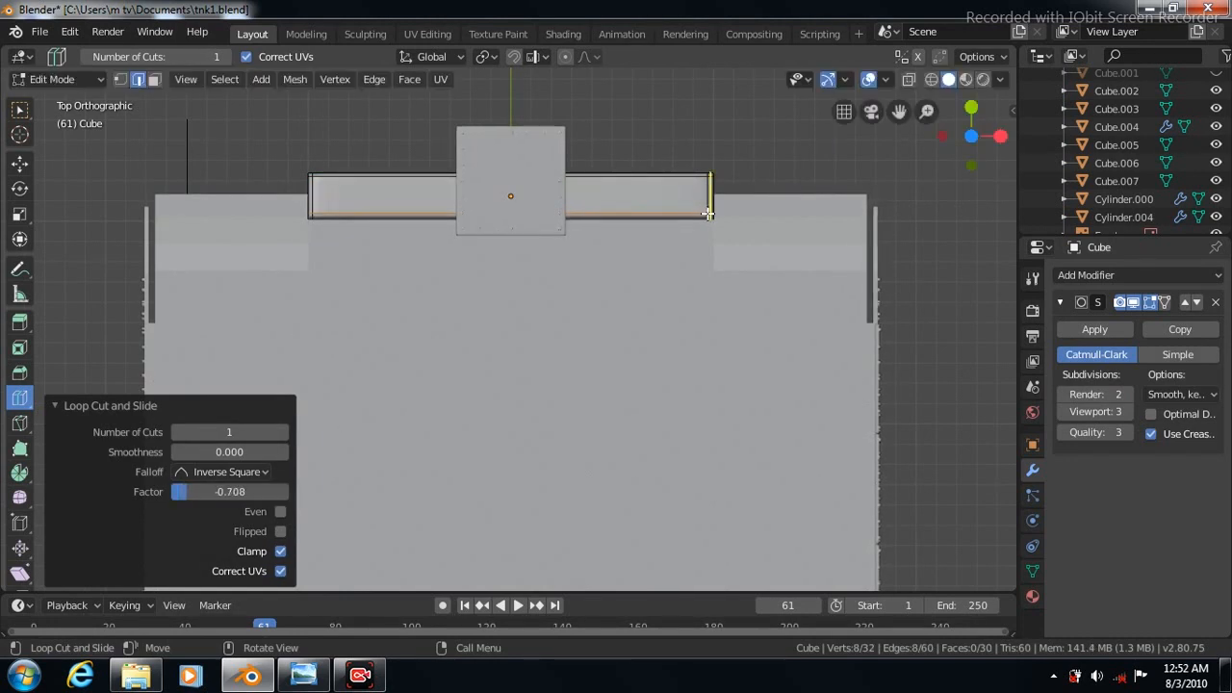
pyautogui.press('KP_3')
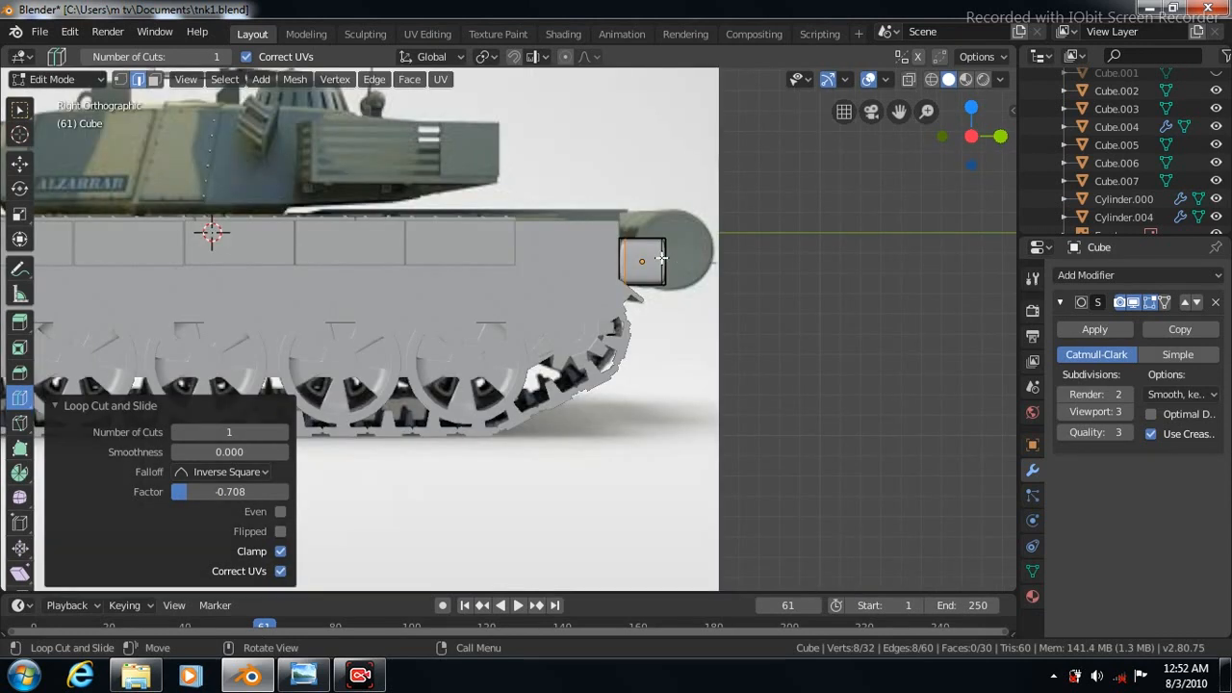
pyautogui.moveTo(659, 258); pyautogui.dragTo(660, 272)
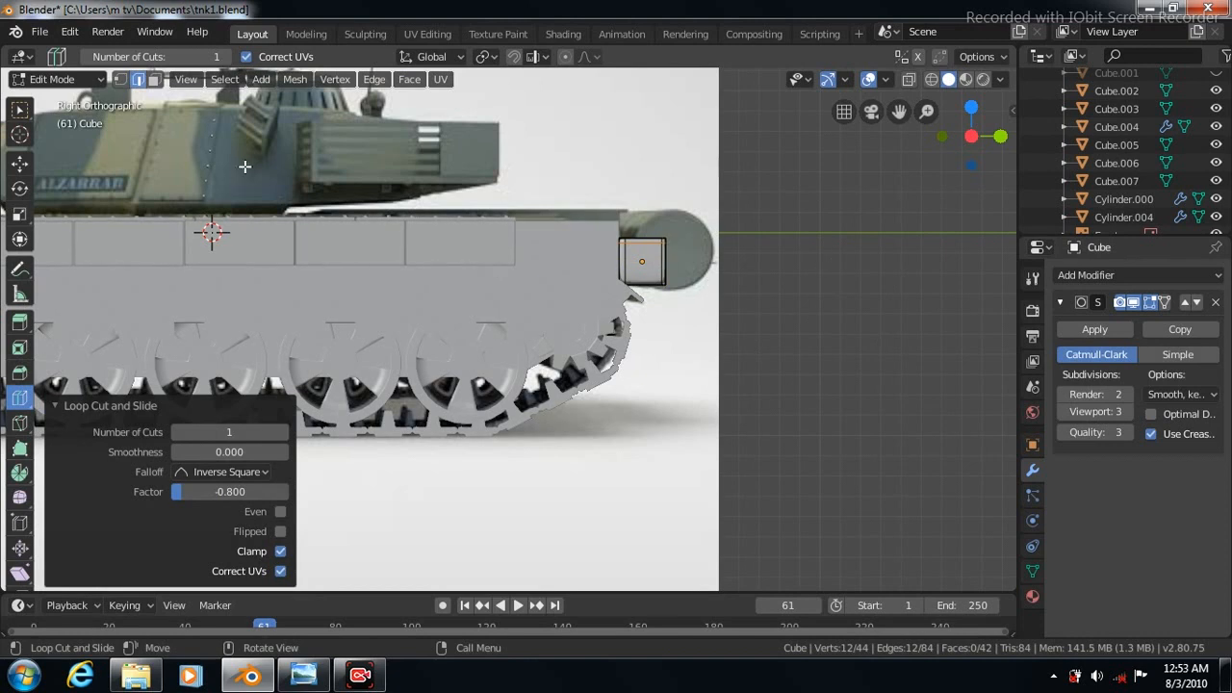
pyautogui.click(1215, 303)
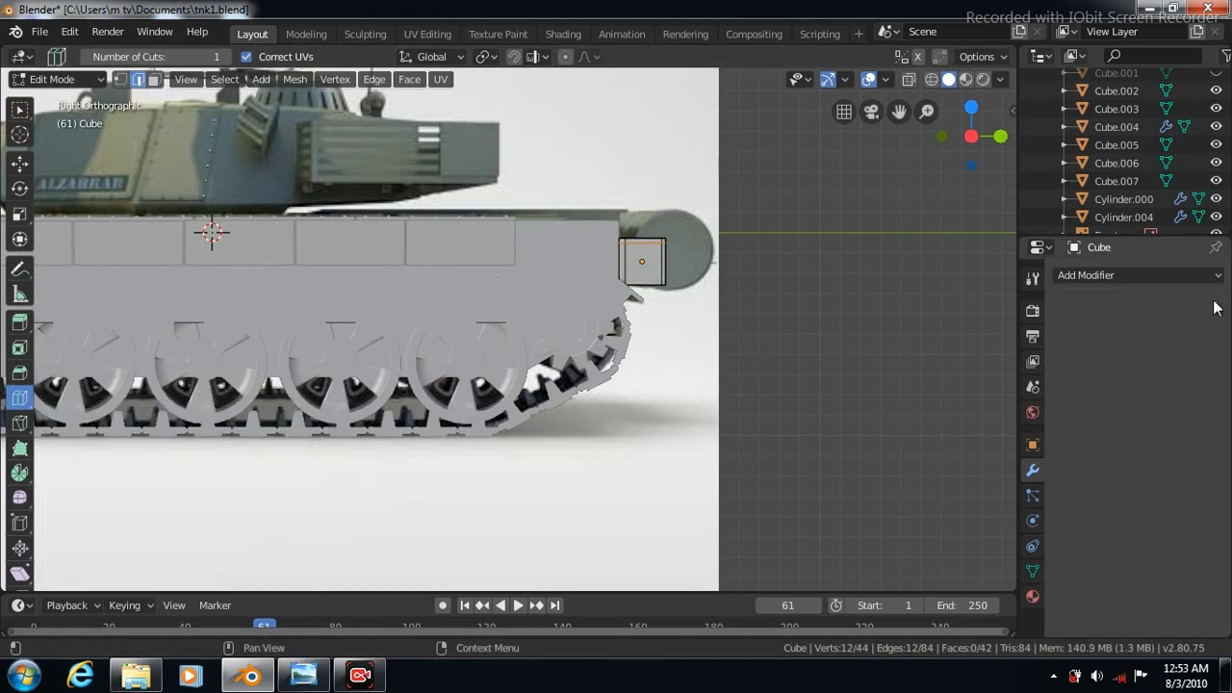
pyautogui.press('Tab')
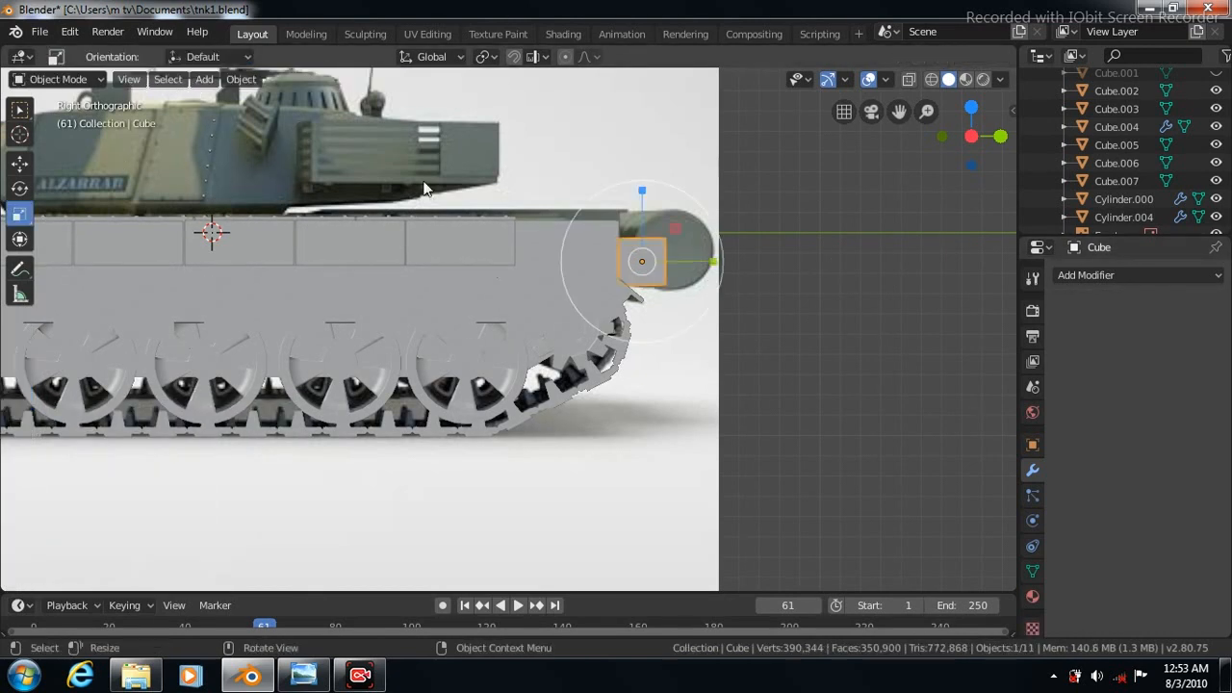
# Step: Add a 32-vertex cylinder aligned to the side view and move it about 2.26 m along Y to the hull rear
pyautogui.click(205, 81)
pyautogui.moveTo(258, 99)
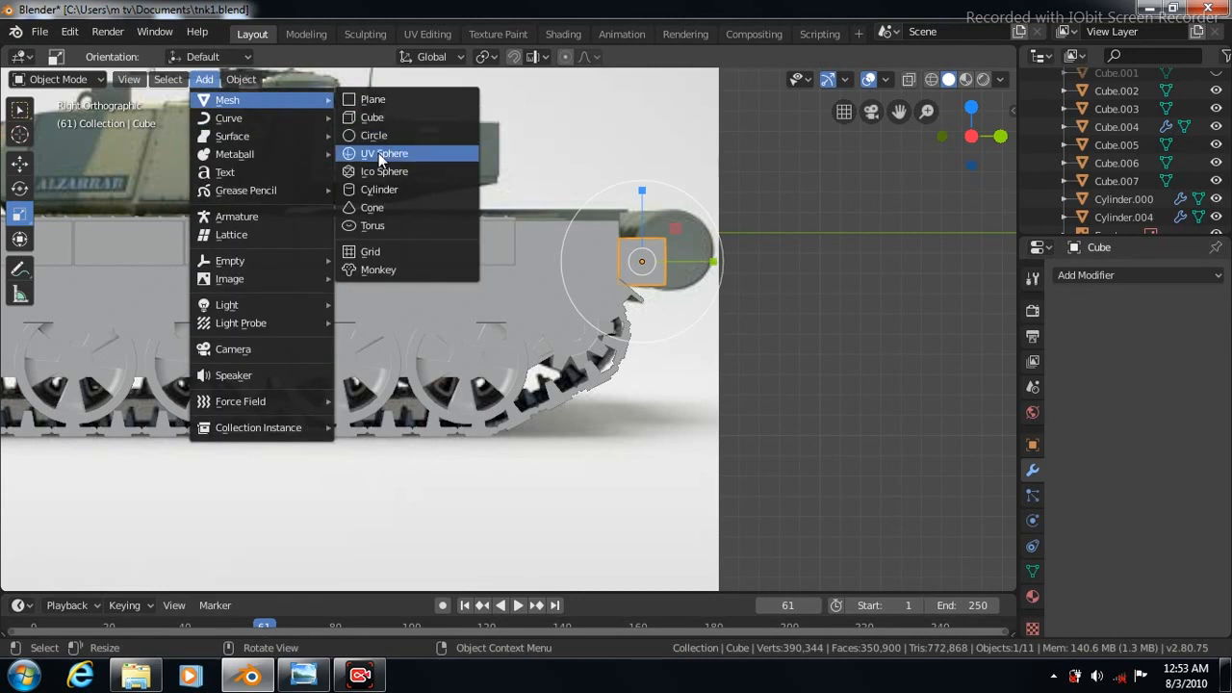
pyautogui.click(386, 192)
pyautogui.click(264, 460)
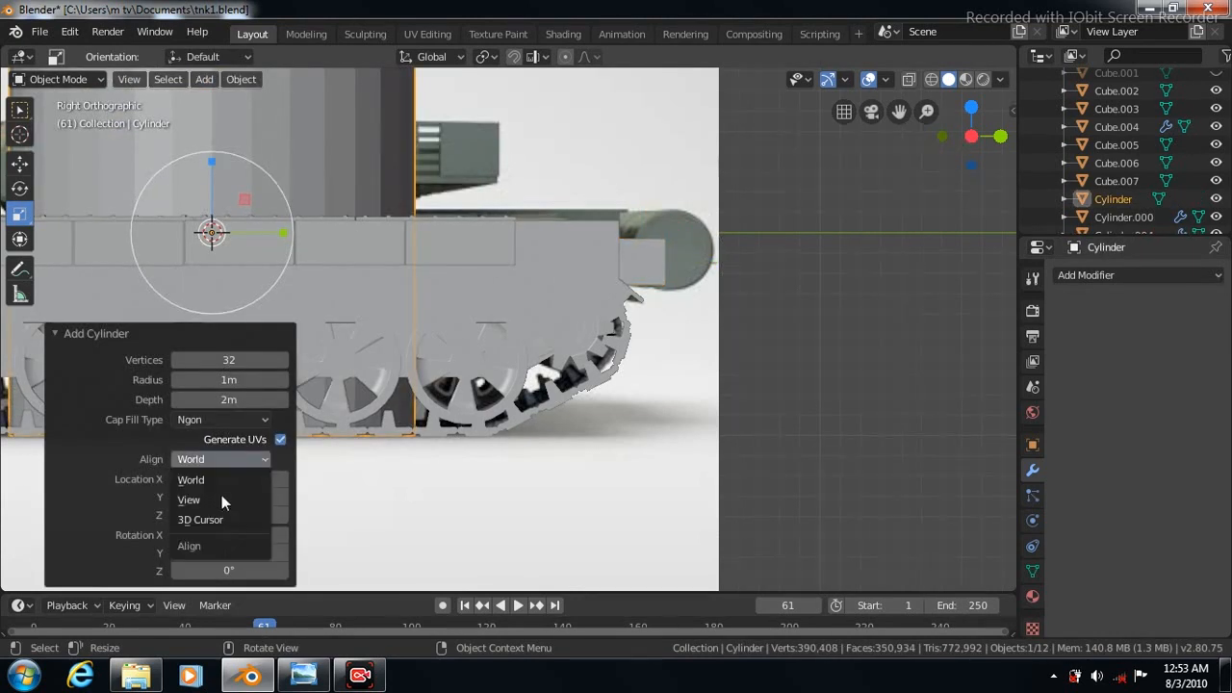
pyautogui.click(206, 499)
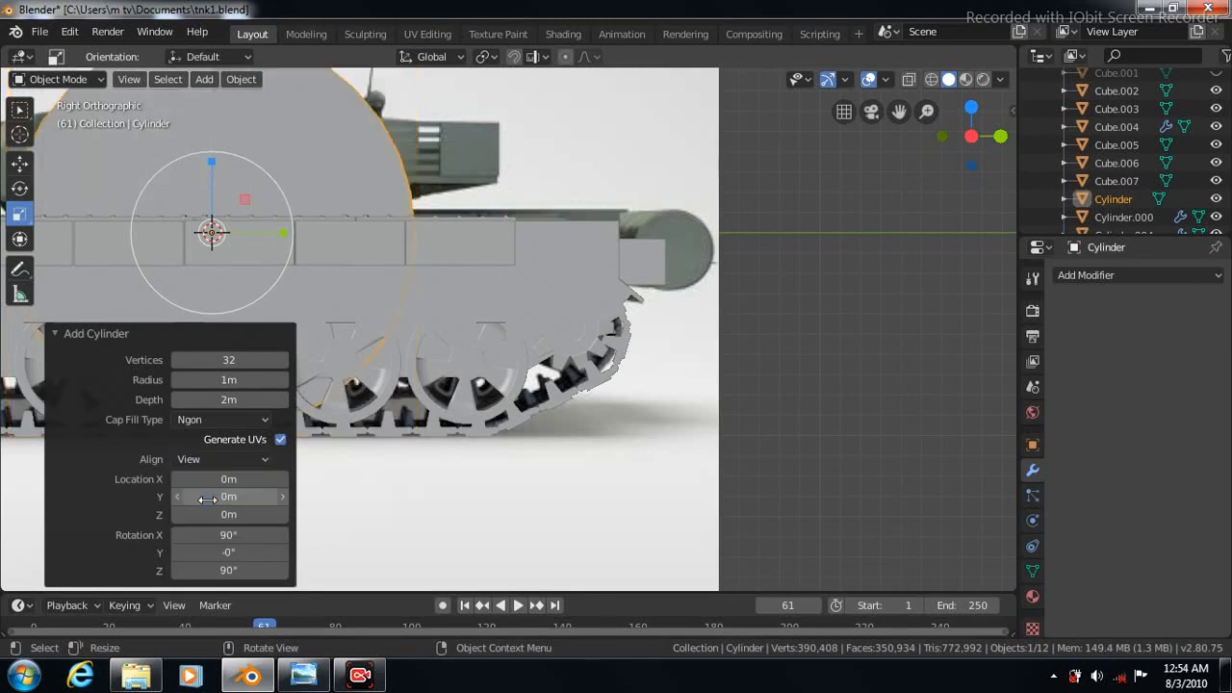
pyautogui.click(21, 167)
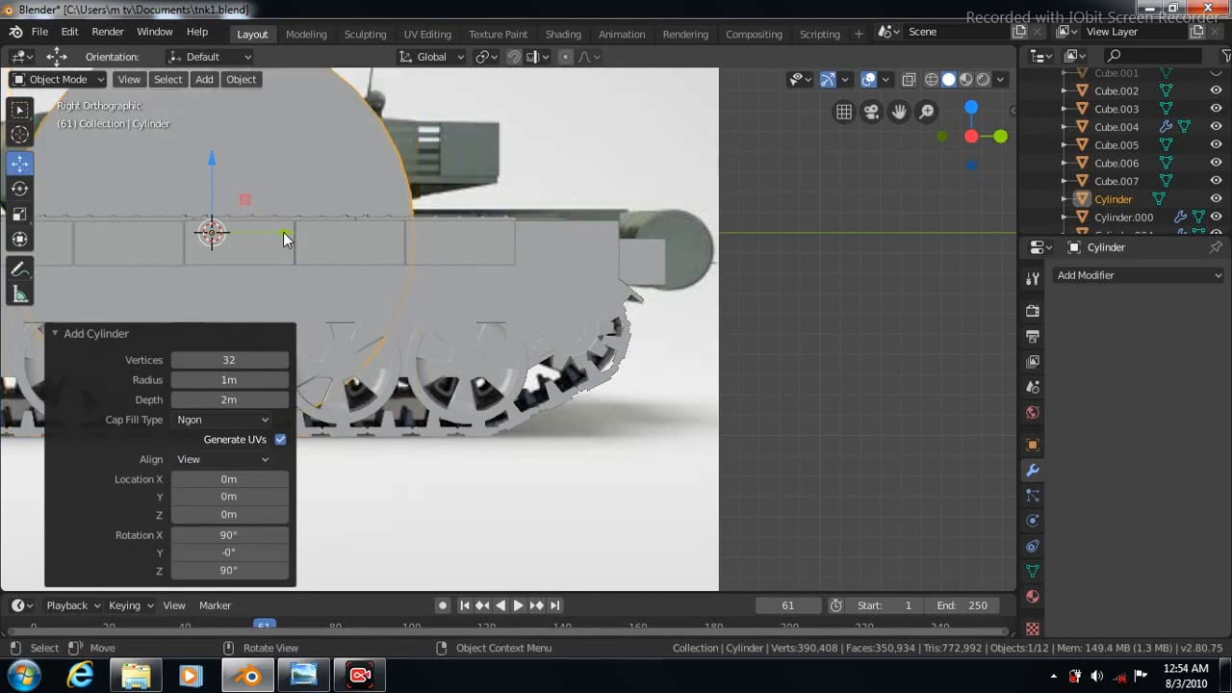
pyautogui.moveTo(289, 234); pyautogui.dragTo(752, 249)
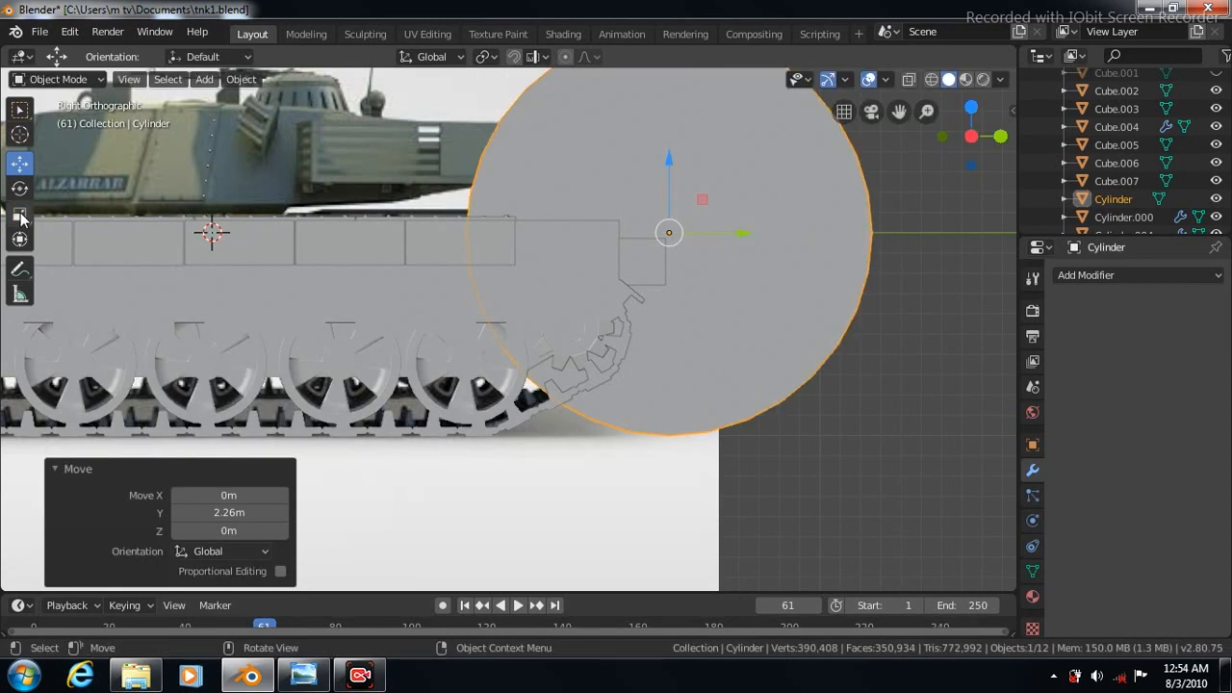
# Step: Scale the cylinder uniformly by about 0.206 and position it over the round drum in the reference image
pyautogui.click(20, 215)
pyautogui.press('s')
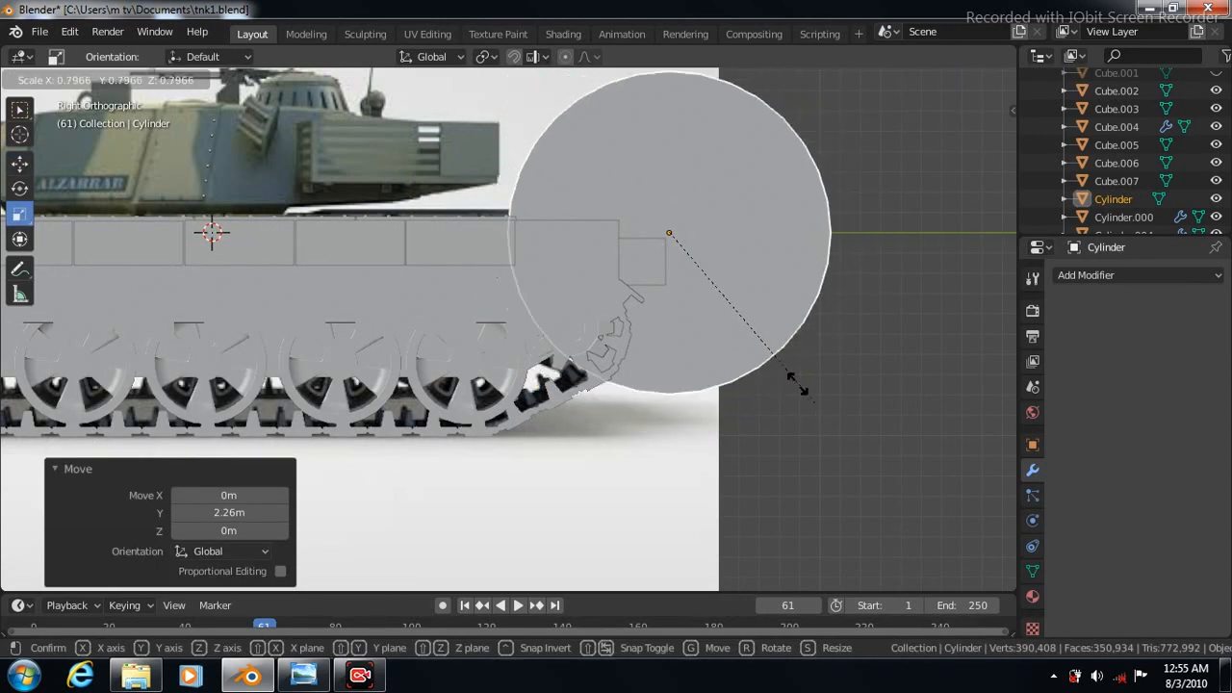
pyautogui.click(706, 270)
pyautogui.click(19, 165)
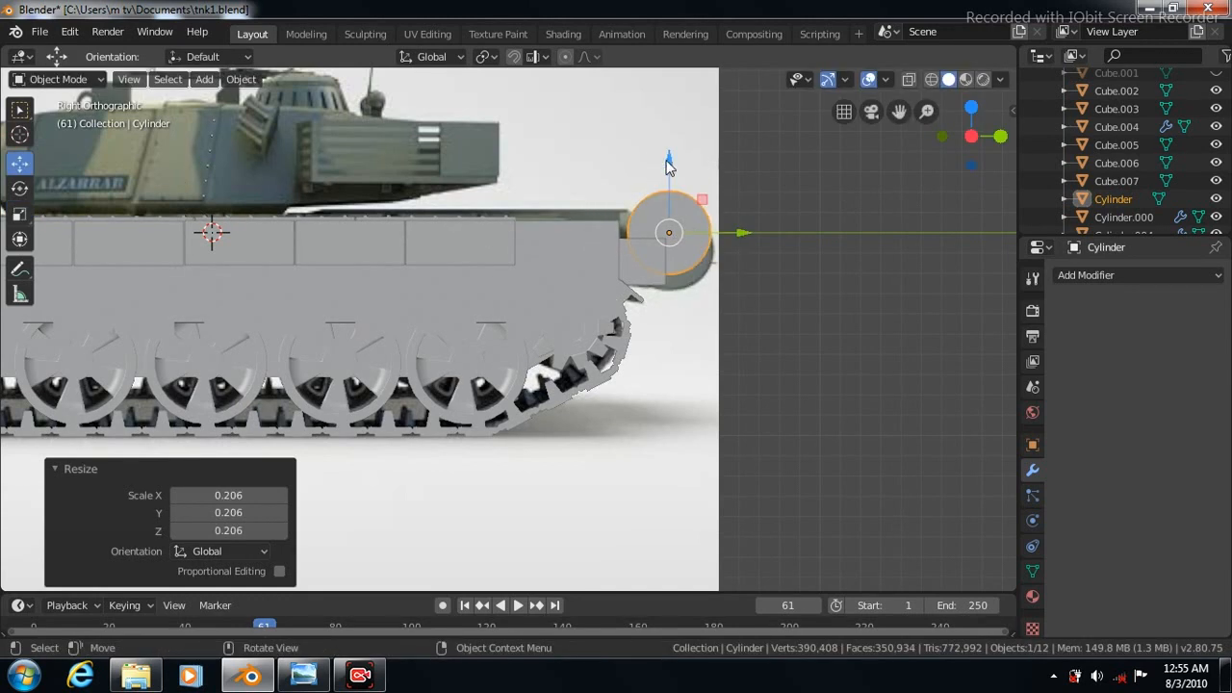
pyautogui.moveTo(669, 162); pyautogui.dragTo(669, 183)
pyautogui.moveTo(740, 249); pyautogui.dragTo(735, 252)
pyautogui.moveTo(661, 172); pyautogui.dragTo(659, 171)
pyautogui.moveTo(881, 329); pyautogui.dragTo(882, 331, button='middle')
# Step: In top view, stretch the cylinder about 4.903 times along X to match the rear bar's length
pyautogui.press('KP_7')
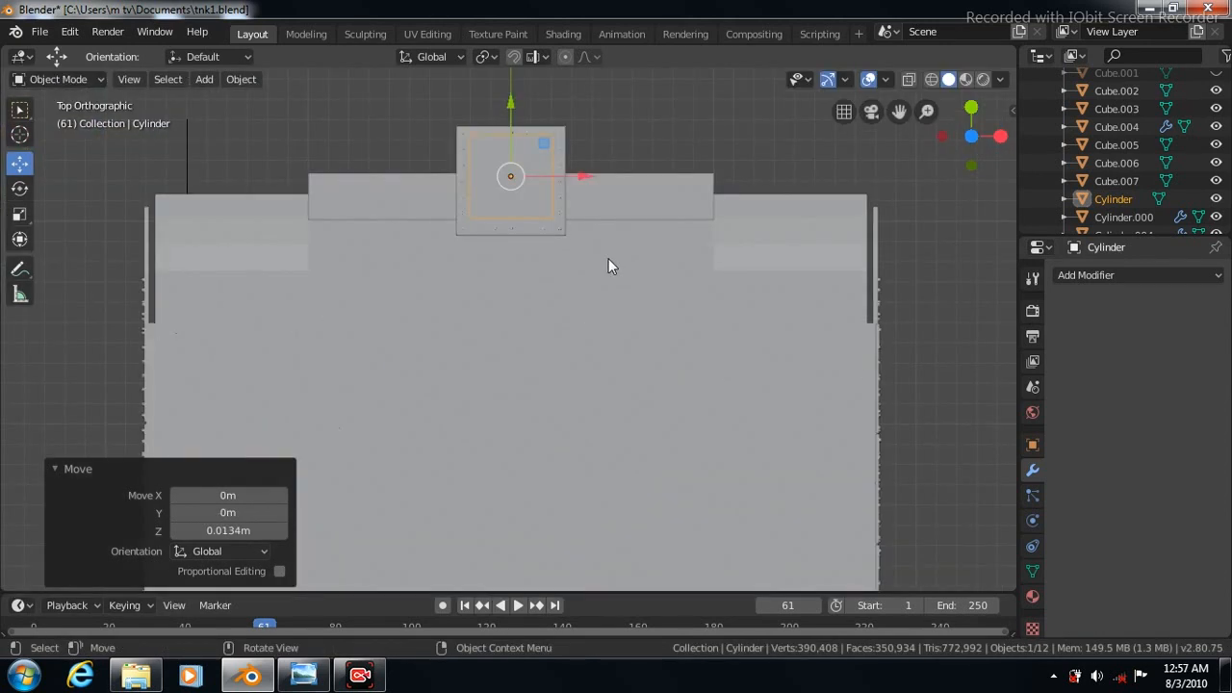
pyautogui.click(20, 215)
pyautogui.moveTo(581, 182); pyautogui.dragTo(870, 212)
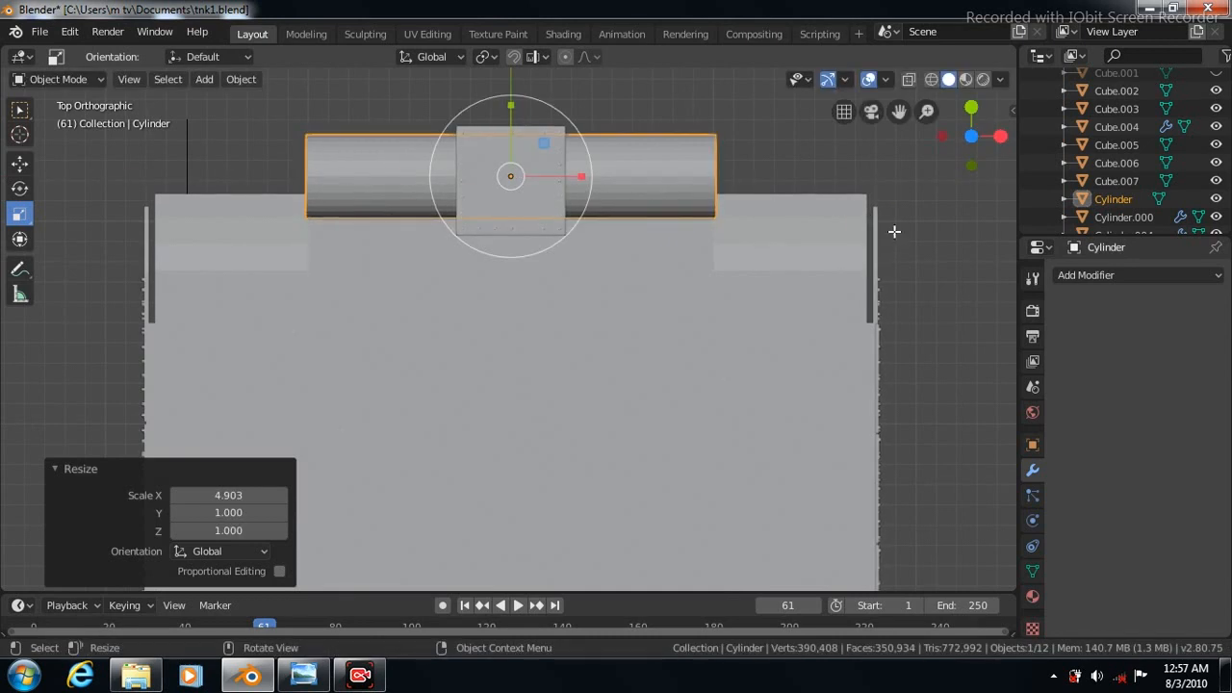
# Step: Add a Subdivision Surface modifier with viewport level 3 to the rear drum and place loop cuts close to both of its ends
pyautogui.press('Tab')
pyautogui.click(1217, 275)
pyautogui.click(872, 573)
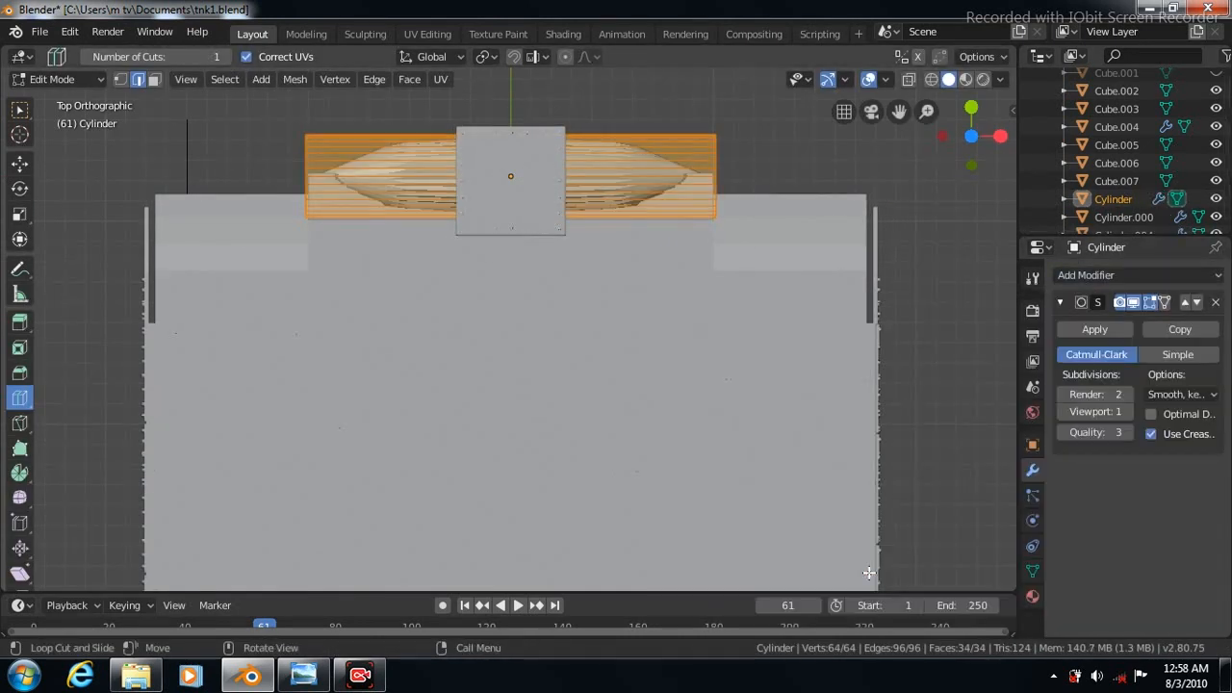
pyautogui.click(1127, 410)
pyautogui.click(1127, 411)
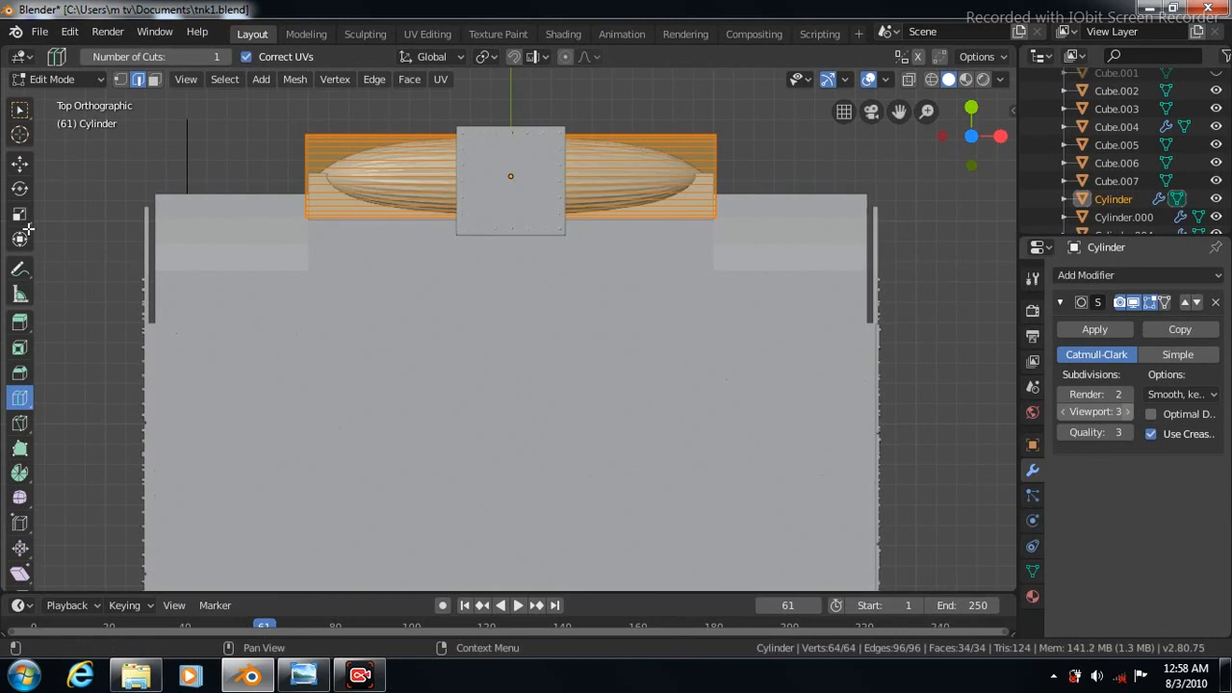
pyautogui.moveTo(513, 213); pyautogui.dragTo(718, 203)
pyautogui.moveTo(507, 216); pyautogui.dragTo(311, 231)
# Step: In right side view, inset the drum's end face by about 0.067 m
pyautogui.press('KP_3')
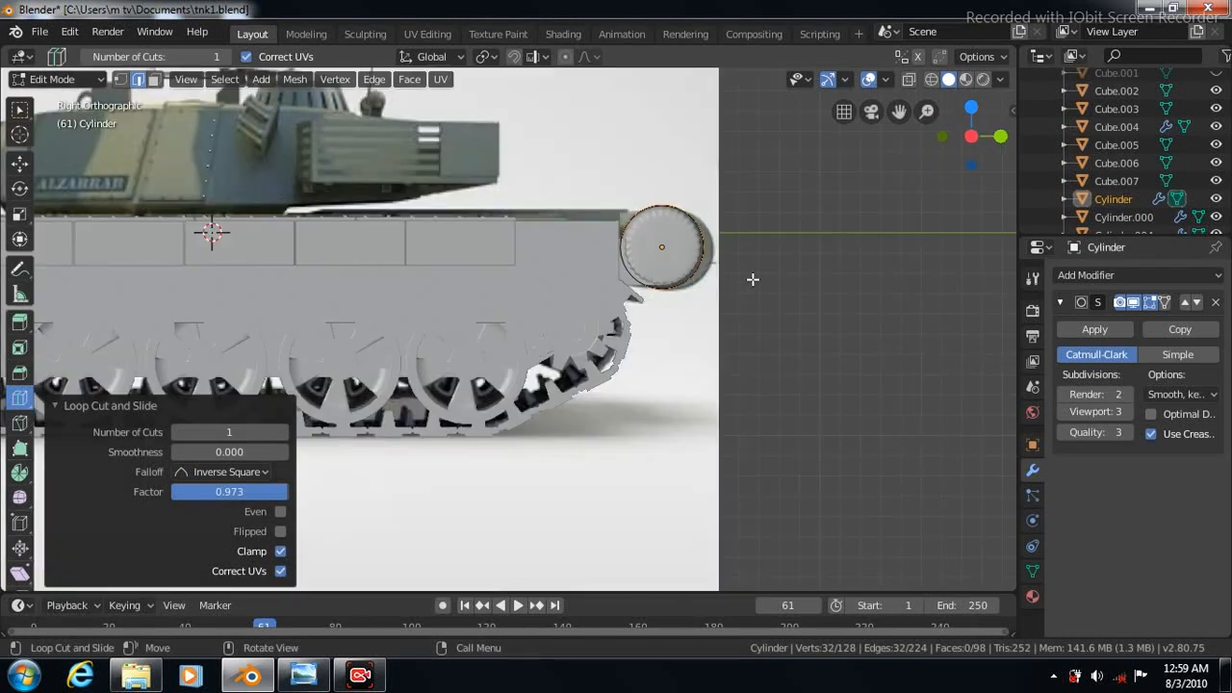
pyautogui.click(154, 78)
pyautogui.click(19, 109)
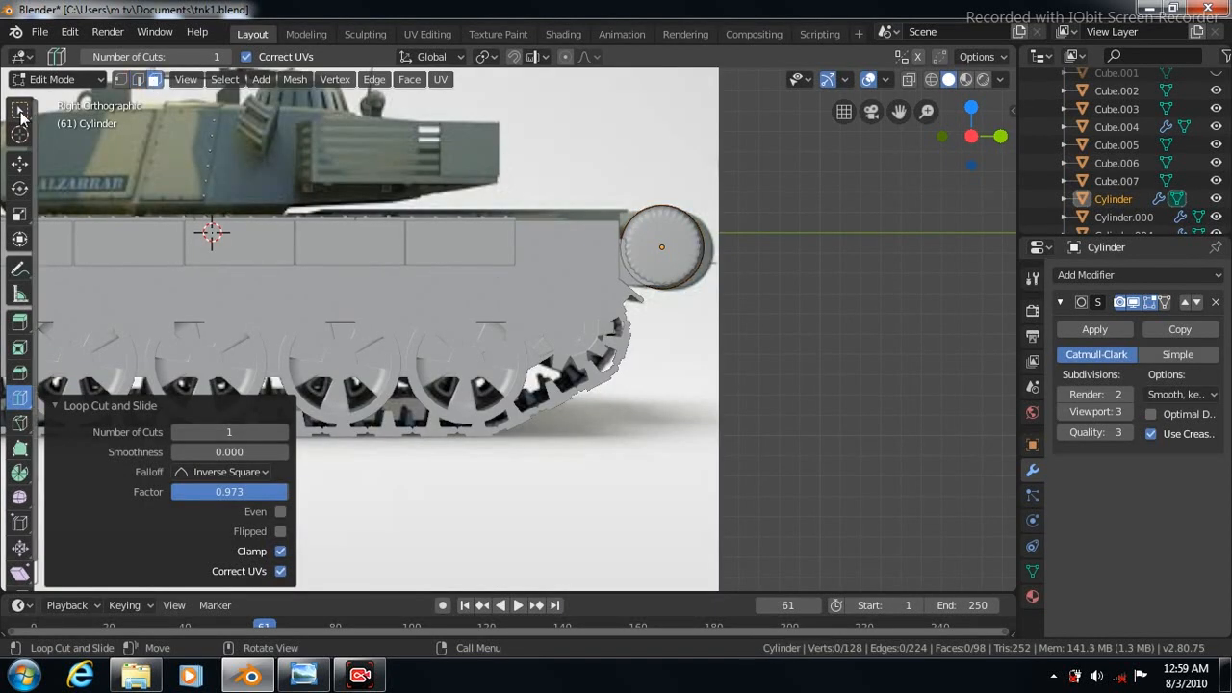
pyautogui.click(654, 234)
pyautogui.click(409, 79)
pyautogui.click(445, 162)
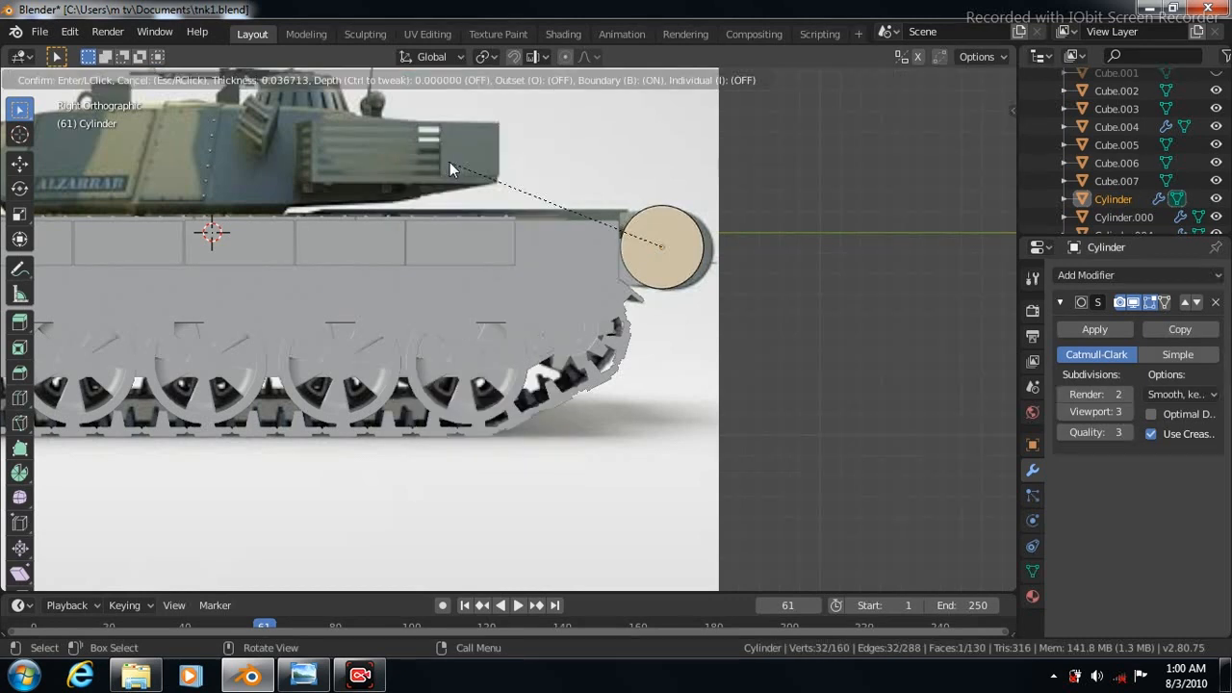
pyautogui.click(452, 163)
# Step: In left side view, inset the drum's opposite end face by about 0.09 m and leave Edit Mode
pyautogui.press('ctrl+KP_3')
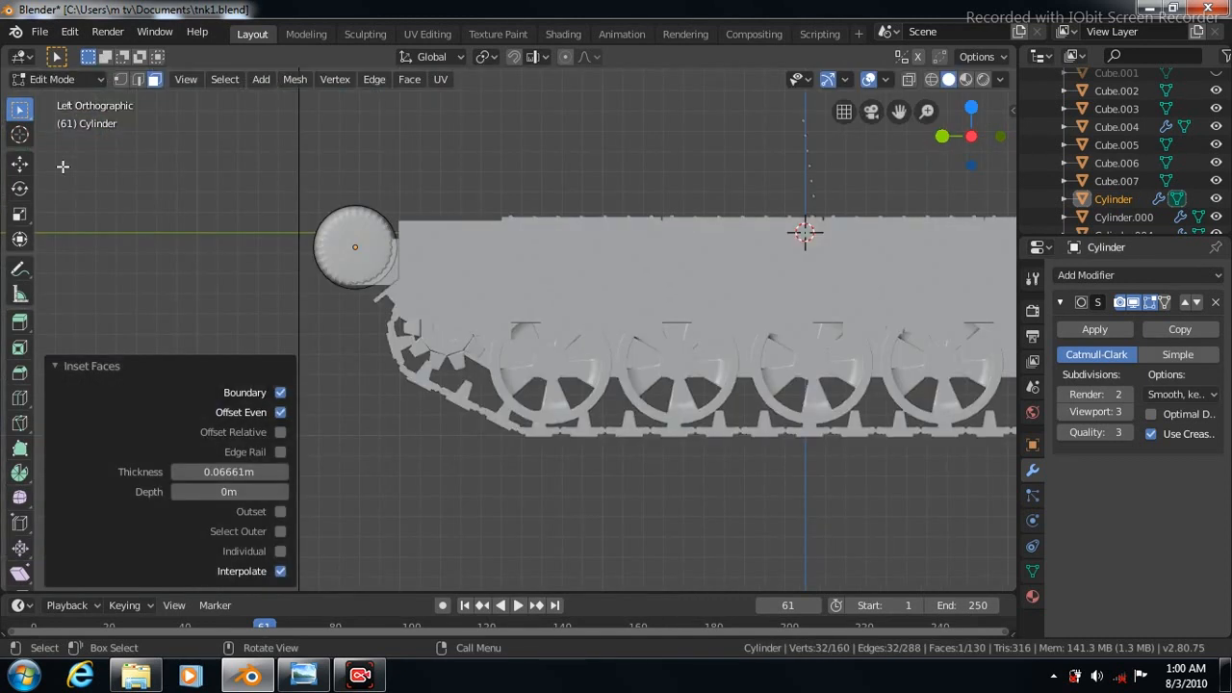
pyautogui.click(350, 258)
pyautogui.click(412, 79)
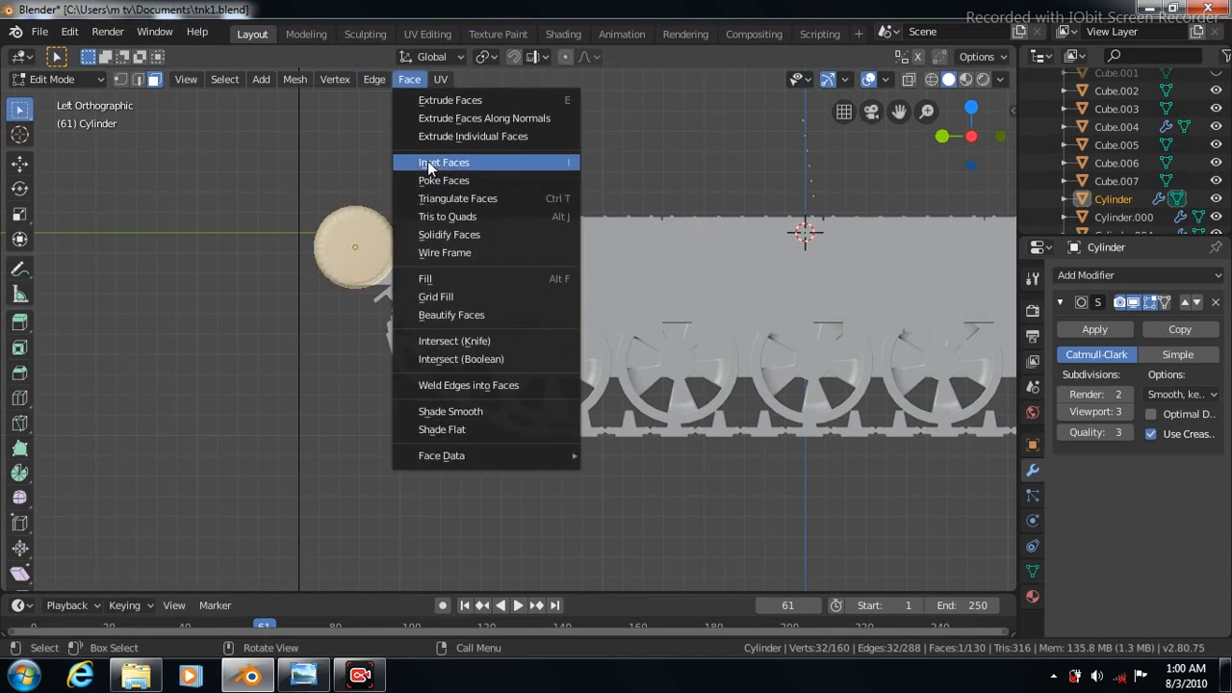
pyautogui.click(427, 161)
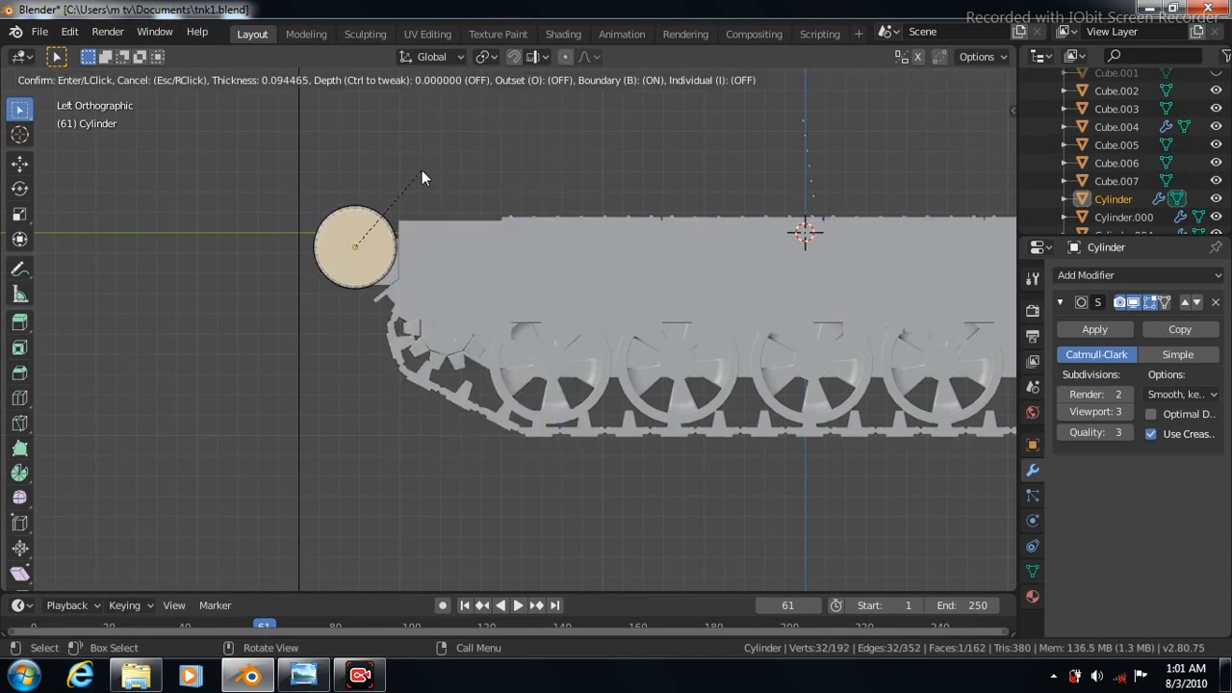
pyautogui.click(421, 170)
pyautogui.press('Tab')
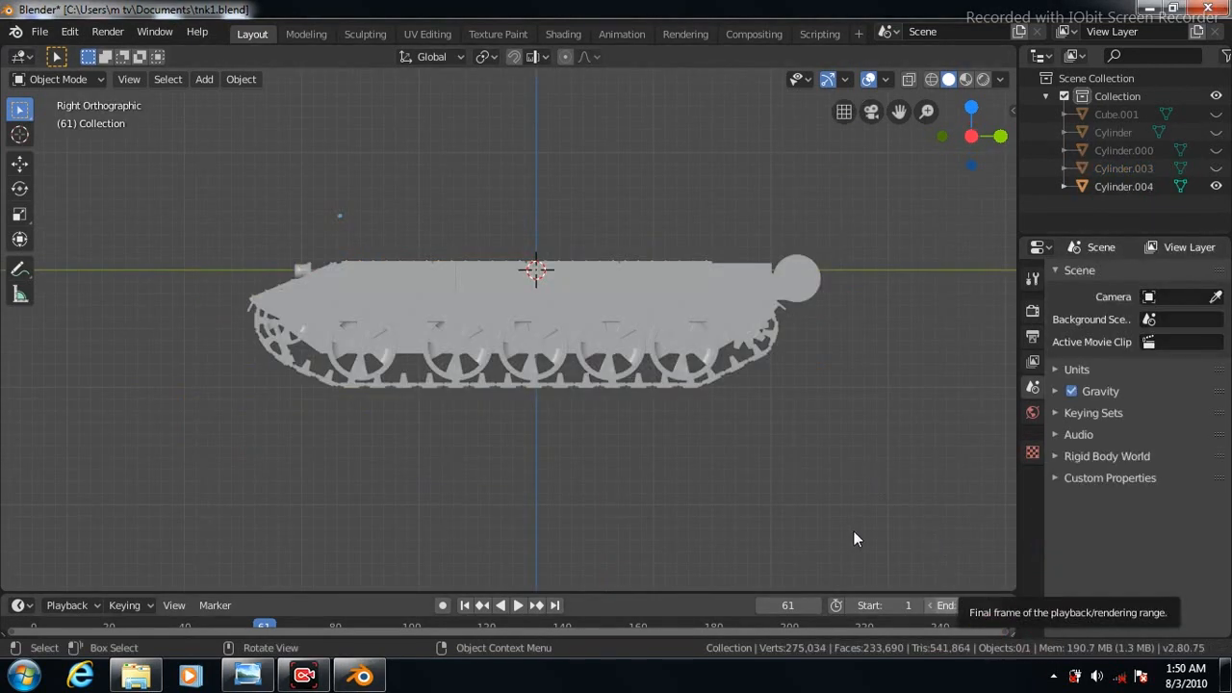
# Step: Unhide Cube.001, Cylinder, Cylinder.000 and Cylinder.003 to show the complete tank with its turret
pyautogui.click(1216, 114)
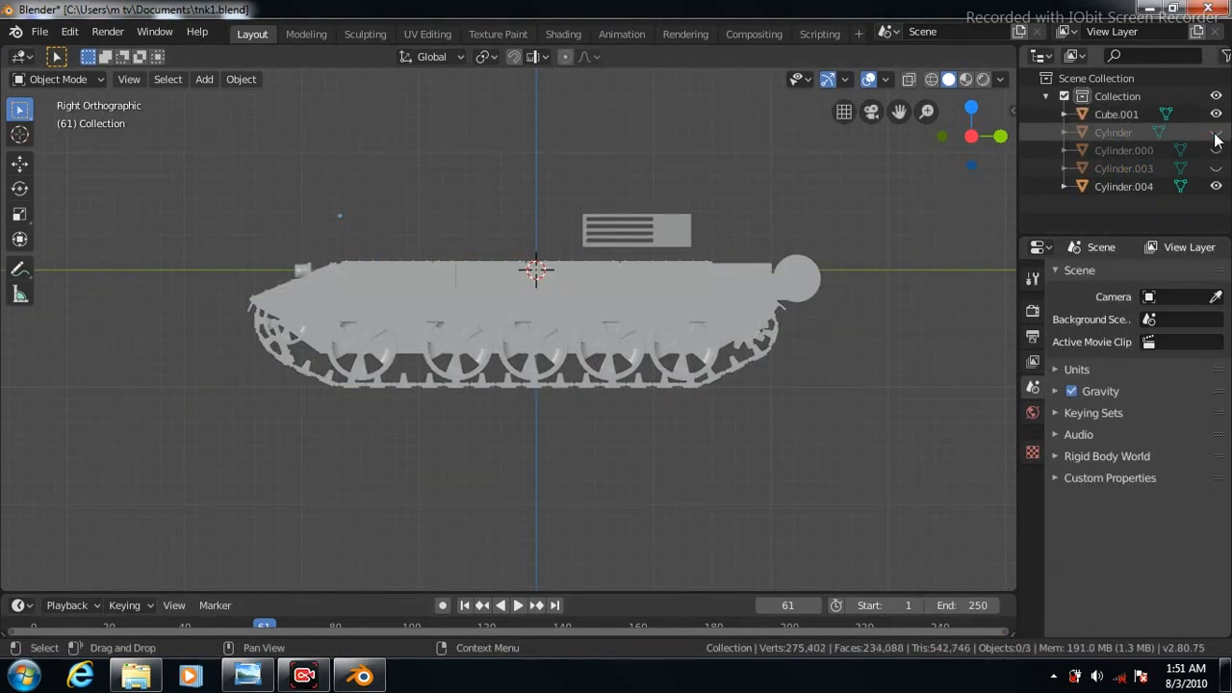
pyautogui.click(1215, 132)
pyautogui.click(1216, 150)
pyautogui.click(1216, 168)
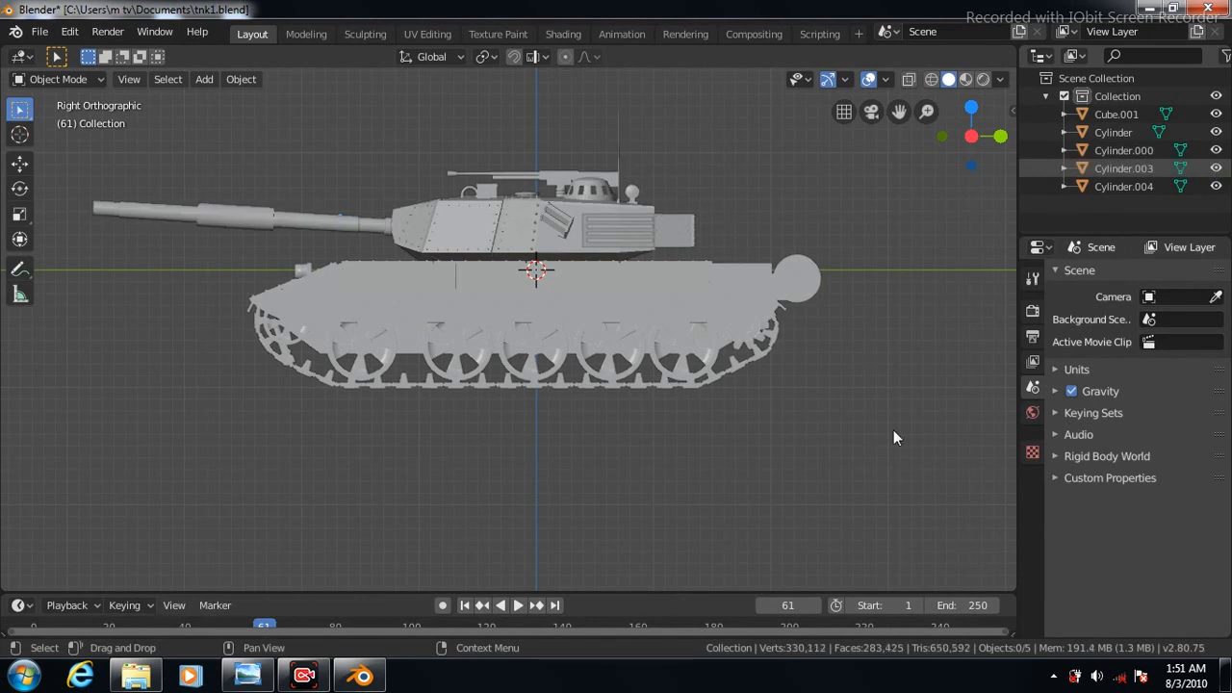
# Step: Set the viewport shading to an olive-green MatCap and change the viewport background colour to light grey
pyautogui.moveTo(894, 384); pyautogui.dragTo(894, 390, button='middle')
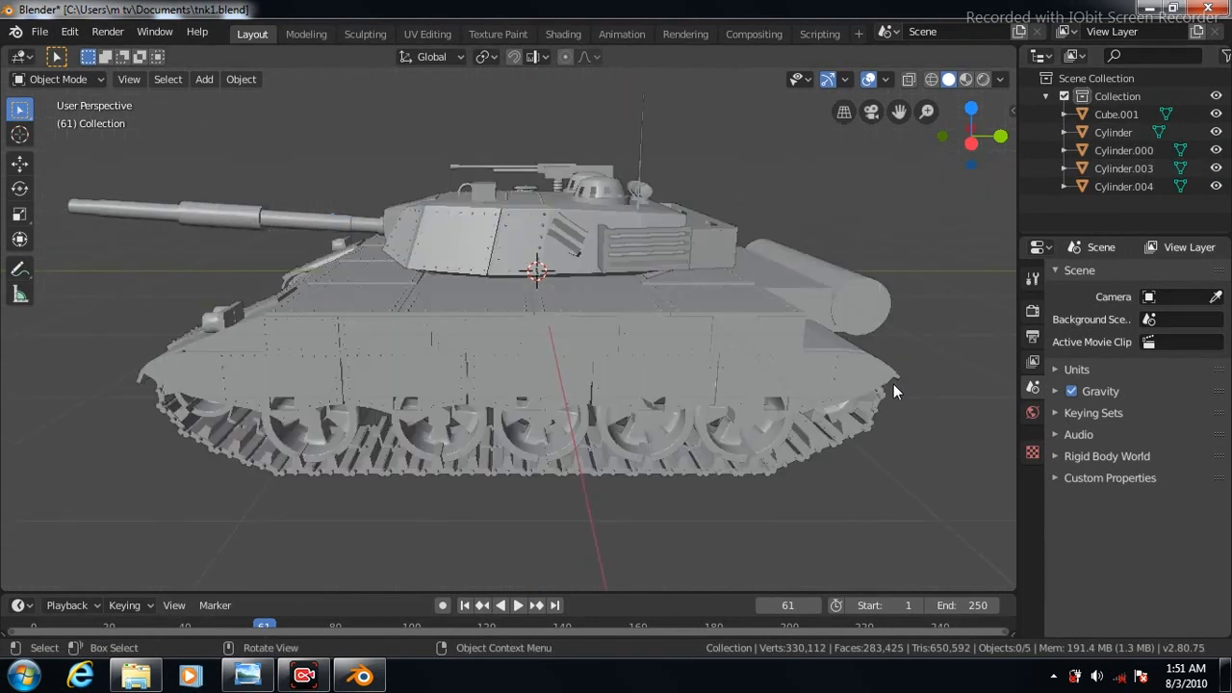
pyautogui.click(1000, 79)
pyautogui.click(978, 166)
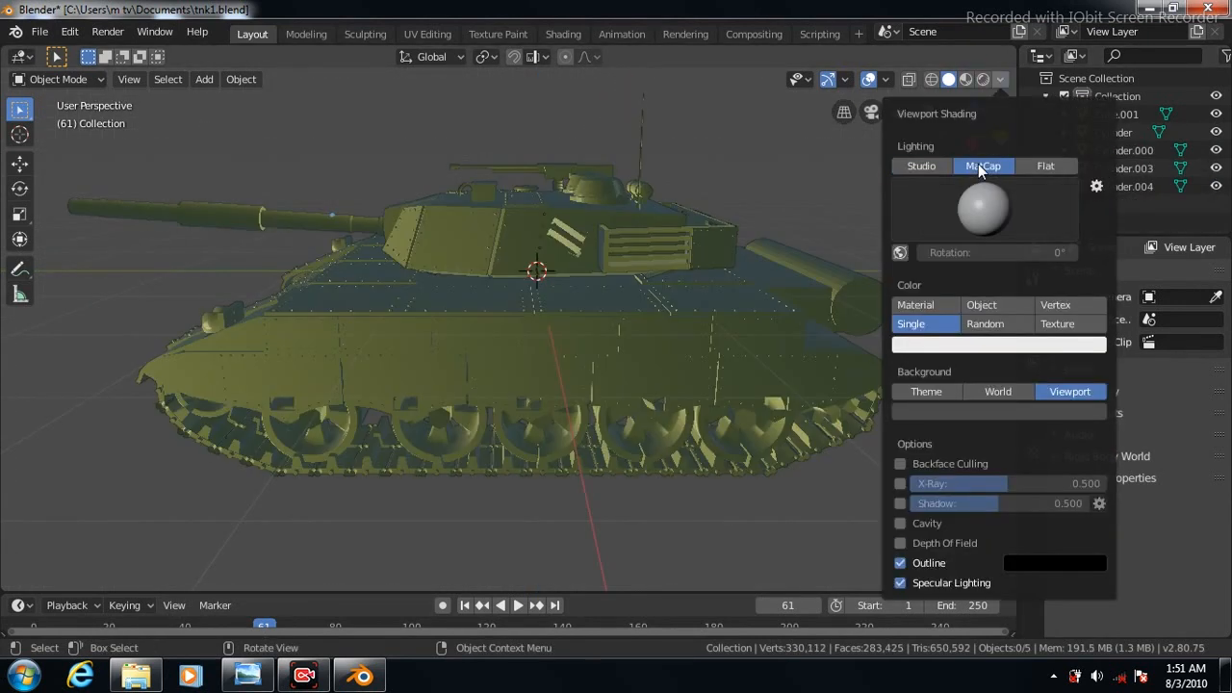
pyautogui.click(1000, 79)
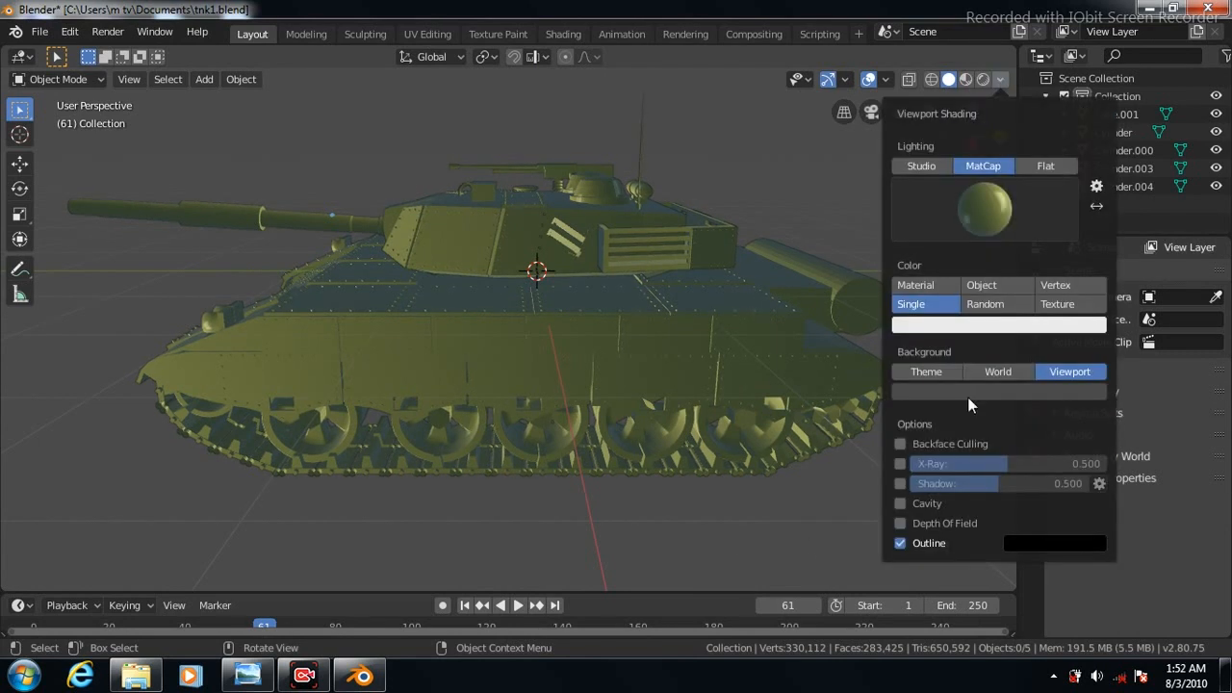
pyautogui.click(962, 325)
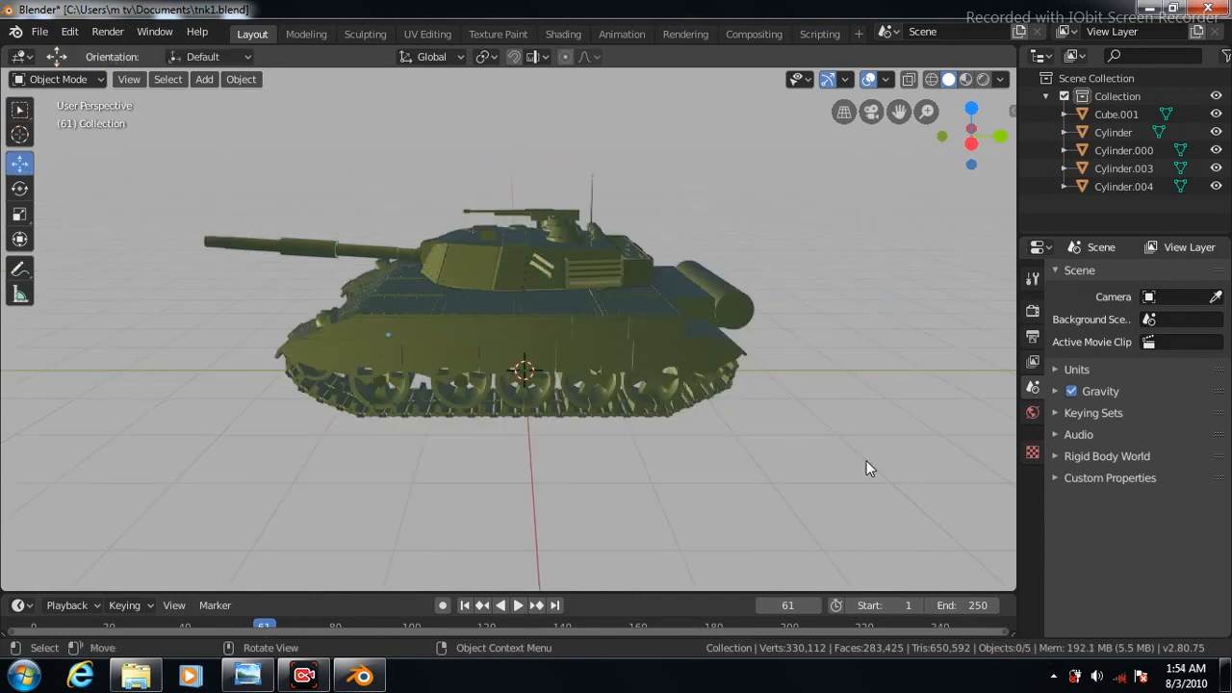
# Step: Examine the finished tank all the way around from a low, nearly level viewpoint
pyautogui.press('KP_6')
pyautogui.press('KP_6')
pyautogui.press('KP_6')
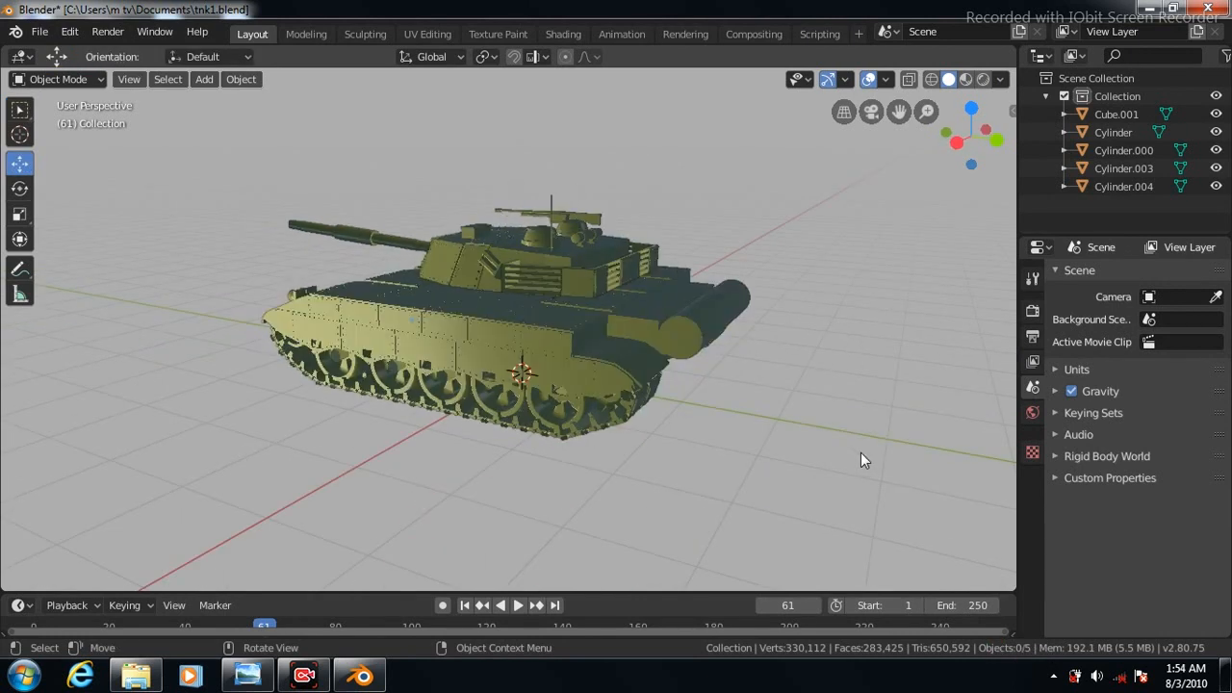
pyautogui.press('KP_6')
pyautogui.press('KP_6')
pyautogui.press('KP_6')
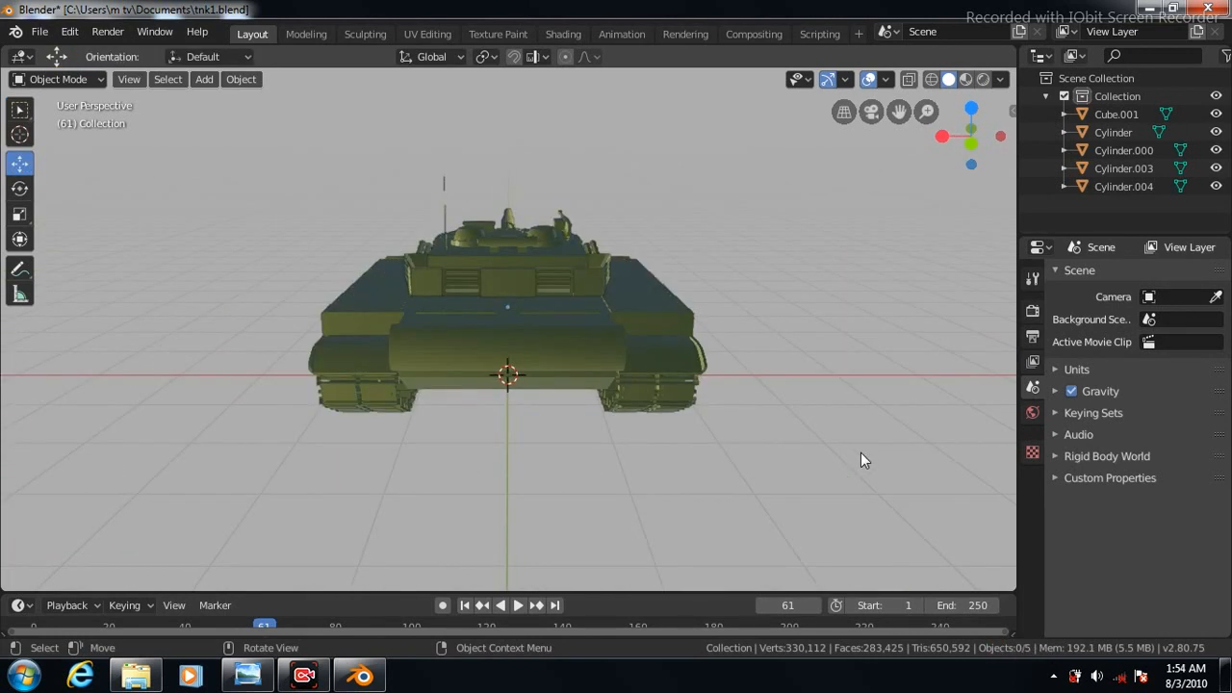
pyautogui.press('KP_6')
pyautogui.press('KP_6')
pyautogui.press('KP_6')
pyautogui.press('KP_6')
pyautogui.press('KP_6')
pyautogui.press('KP_6')
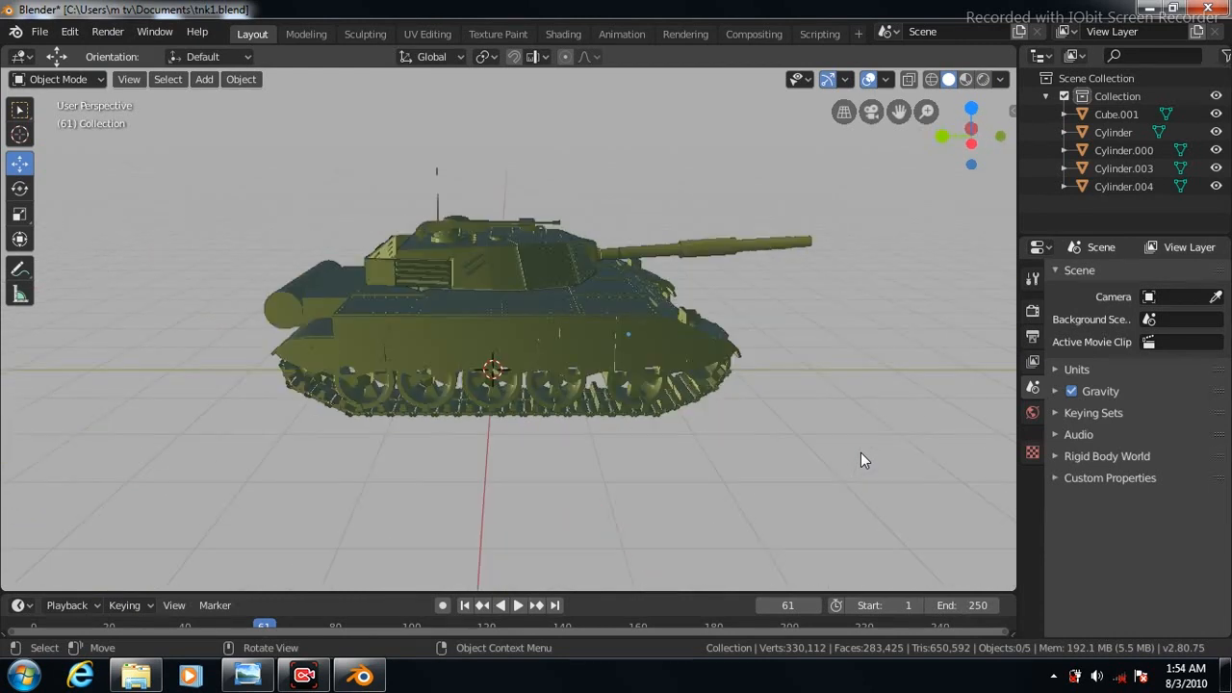
pyautogui.press('KP_6')
pyautogui.press('KP_6')
pyautogui.press('KP_6')
pyautogui.press('KP_6')
pyautogui.press('KP_6')
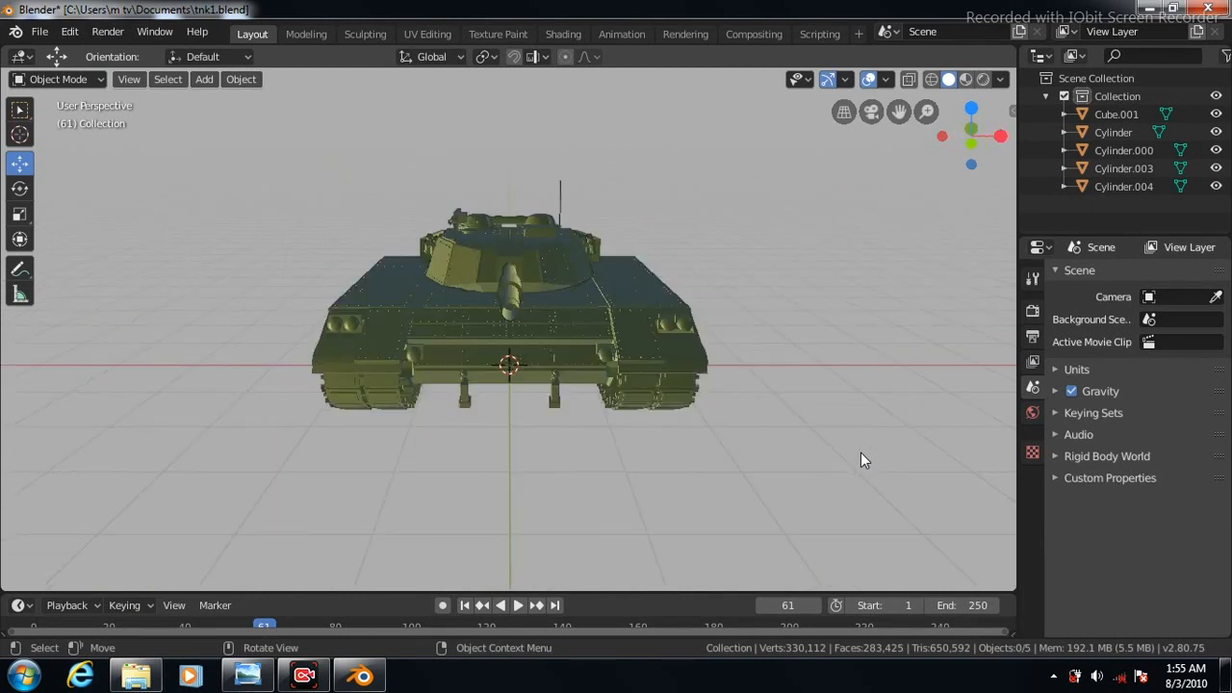
pyautogui.press('KP_6')
pyautogui.click(710, 354)
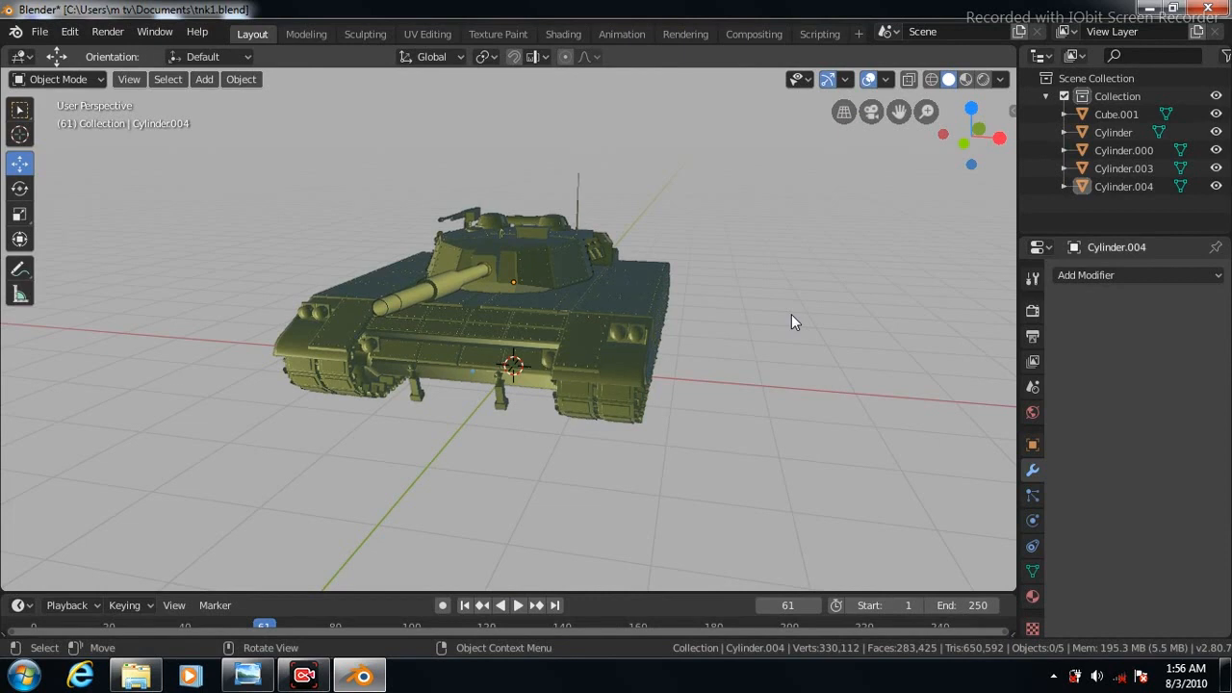
pyautogui.press('KP_6')
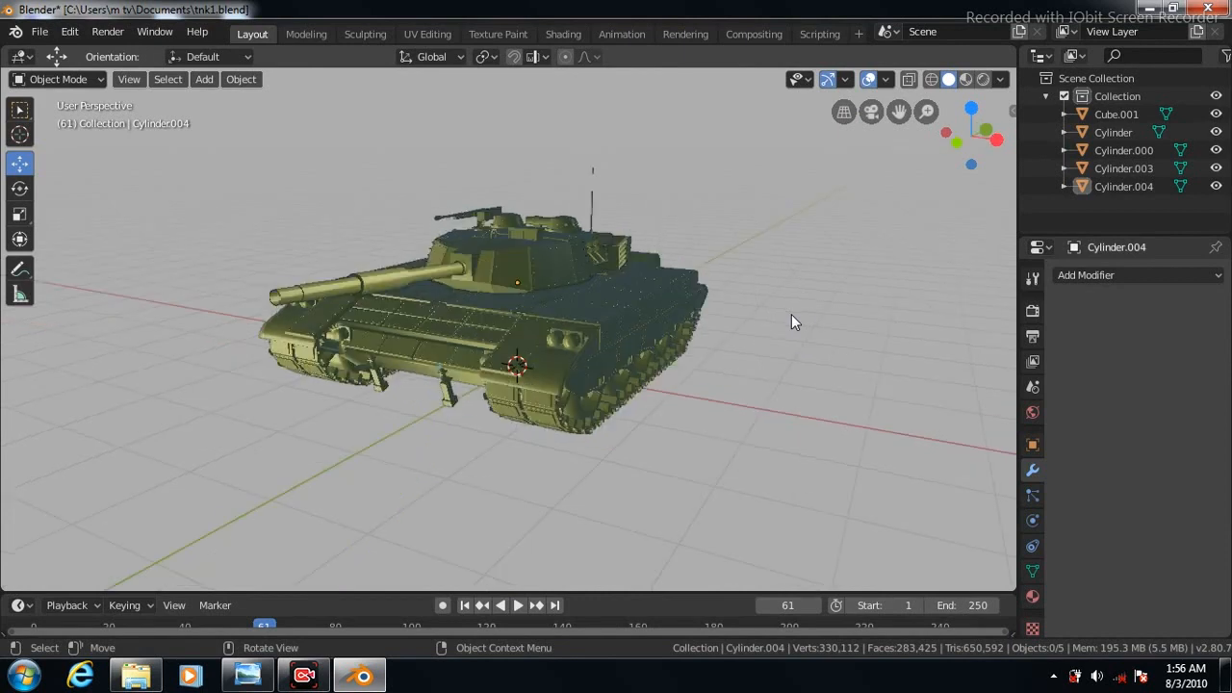
pyautogui.press('KP_6')
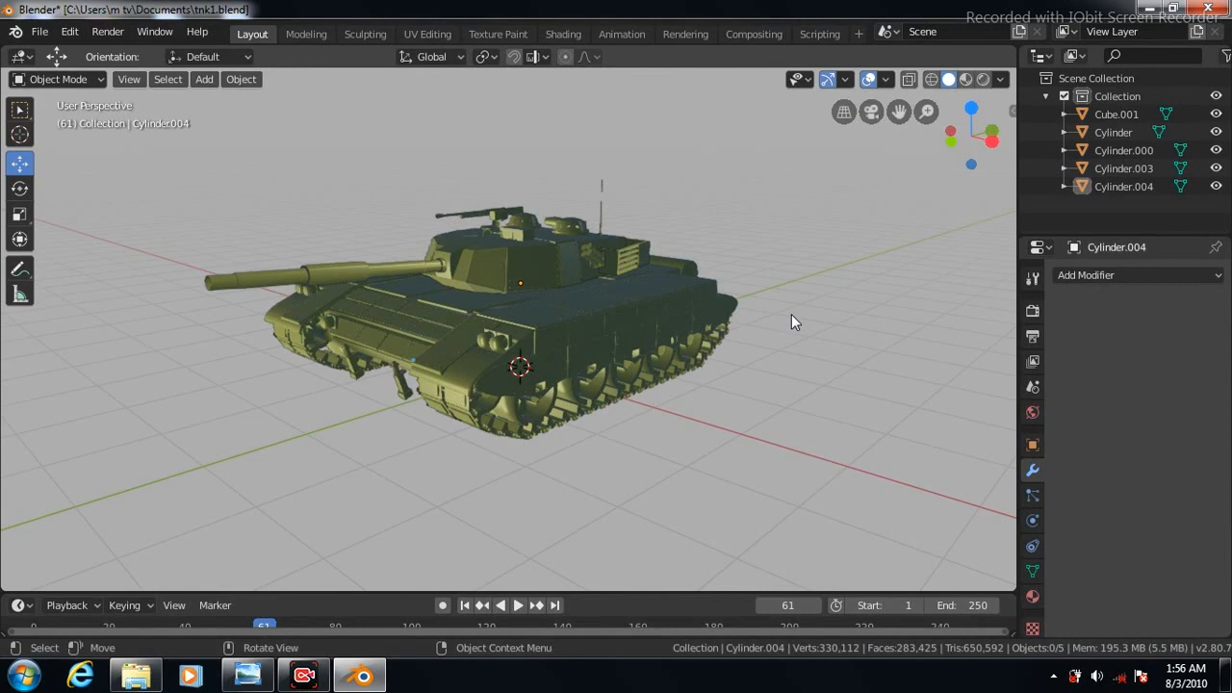
pyautogui.press('KP_6')
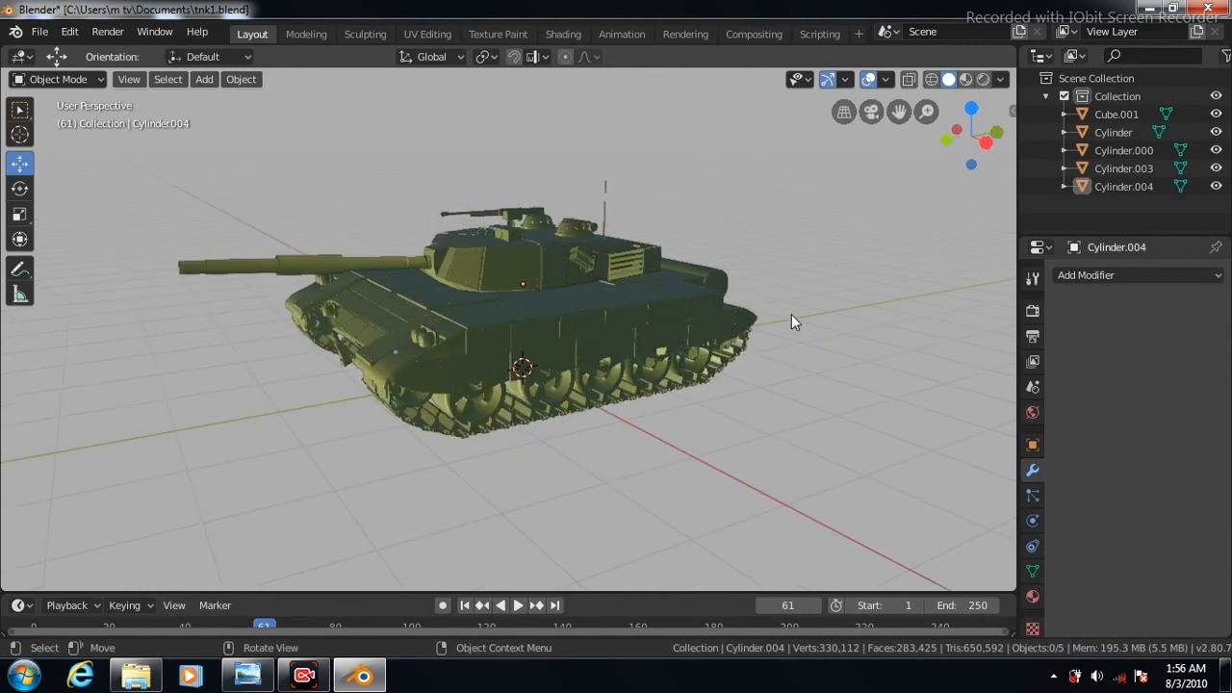
pyautogui.press('KP_6')
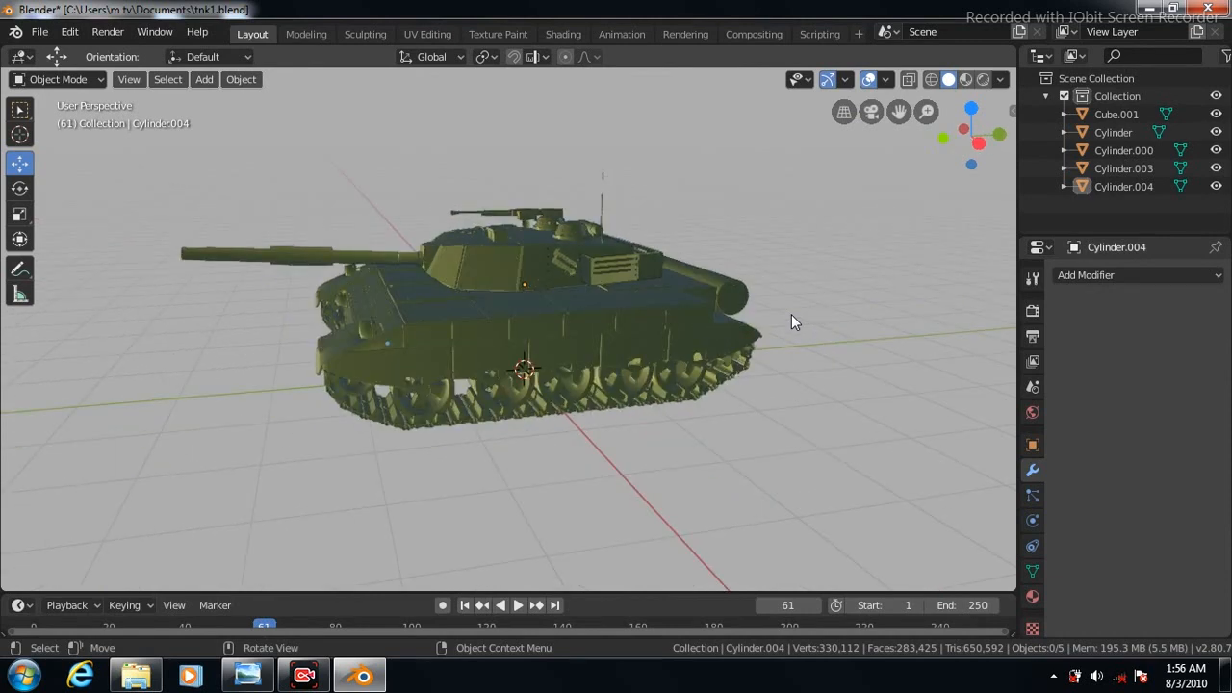
pyautogui.press('KP_6')
pyautogui.press('KP_6')
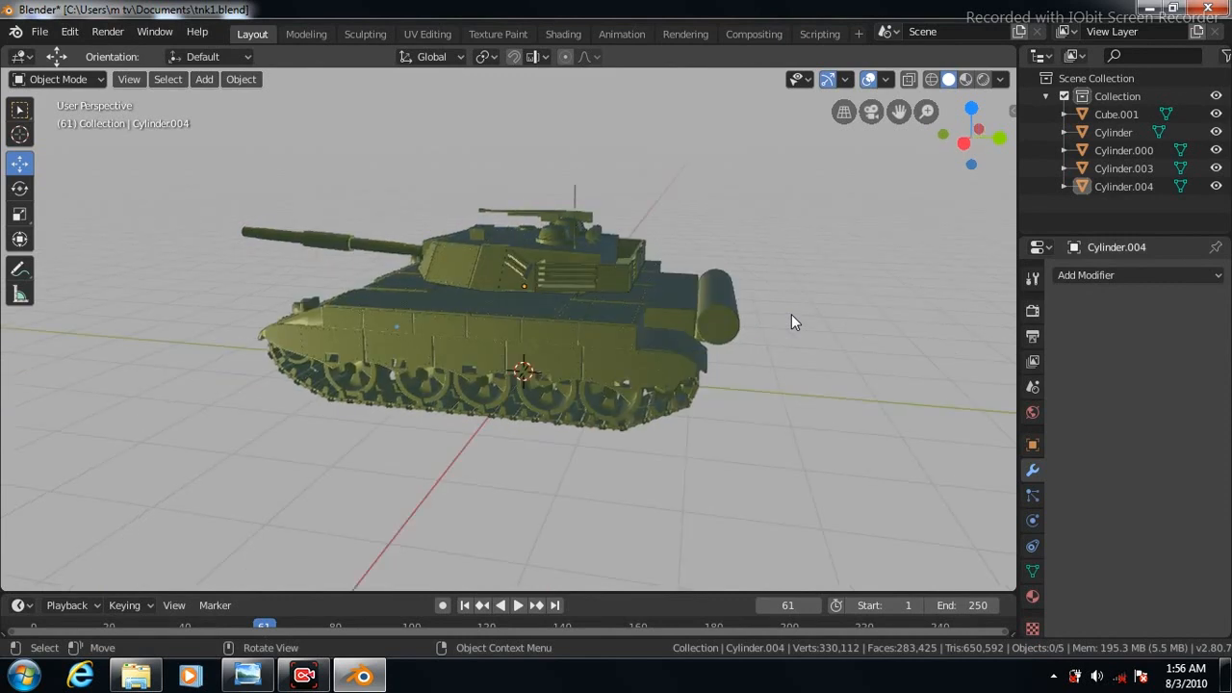
# Step: Inspect the tank's upper surfaces and rear drum from a raised viewpoint, circling around to a low front view
pyautogui.press('KP_8')
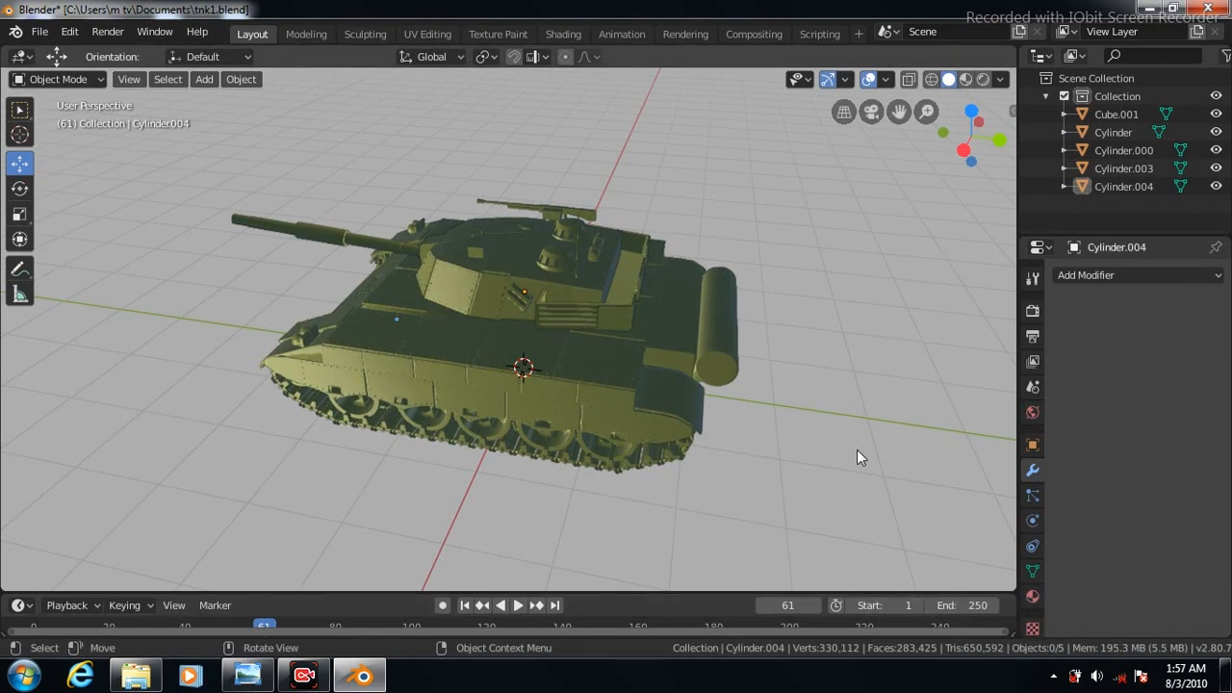
pyautogui.press('KP_6')
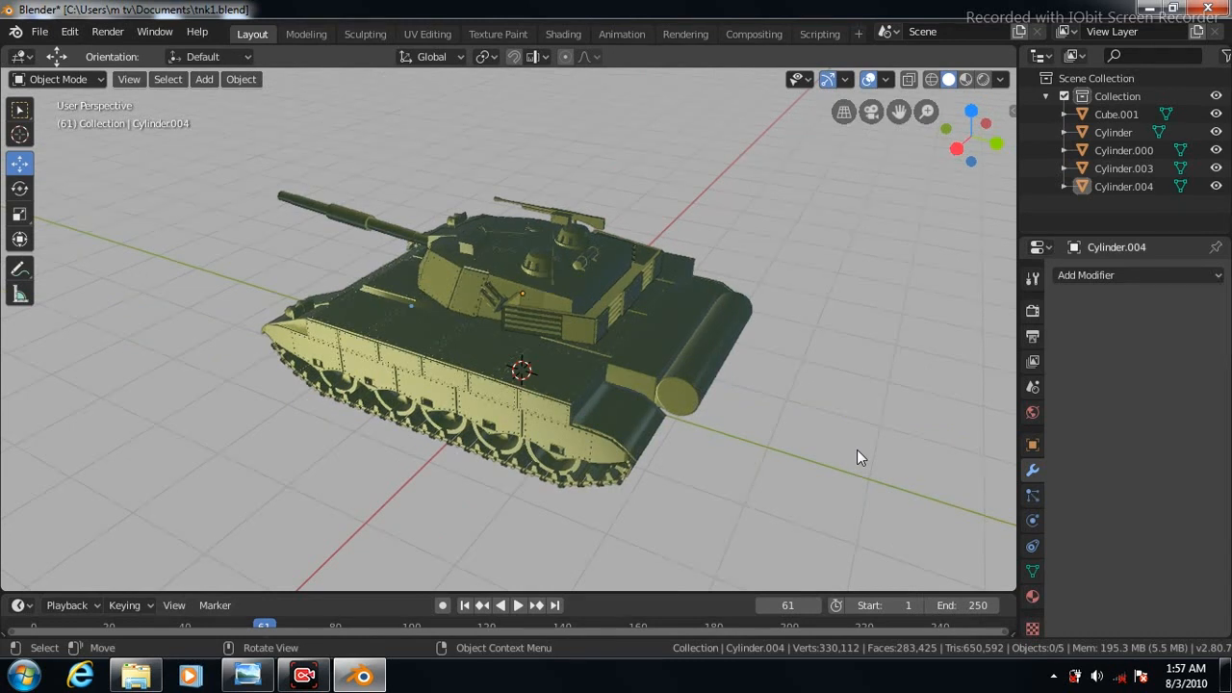
pyautogui.press('KP_6')
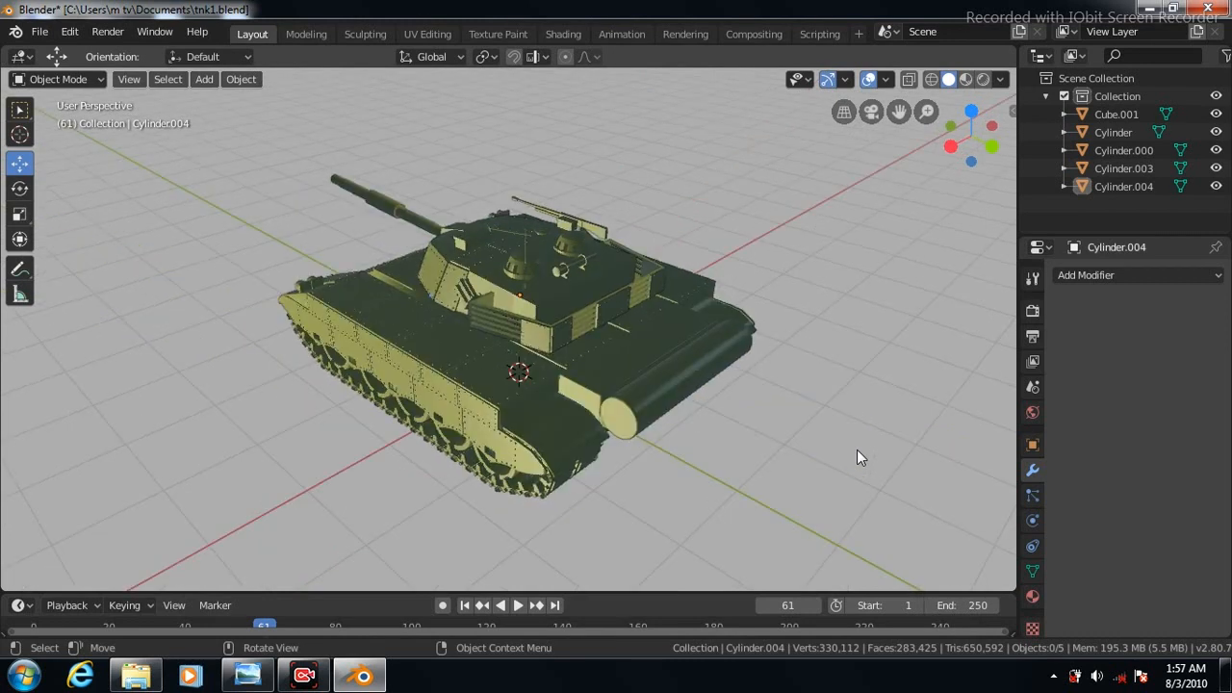
pyautogui.press('KP_6')
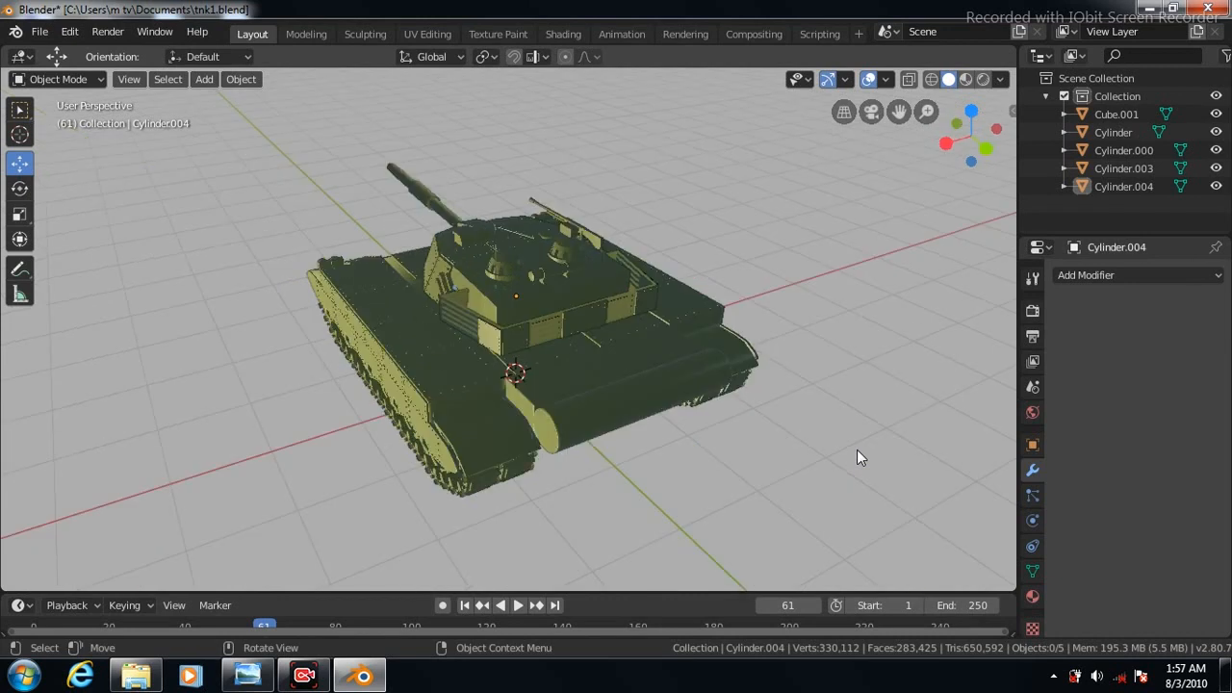
pyautogui.press('KP_6')
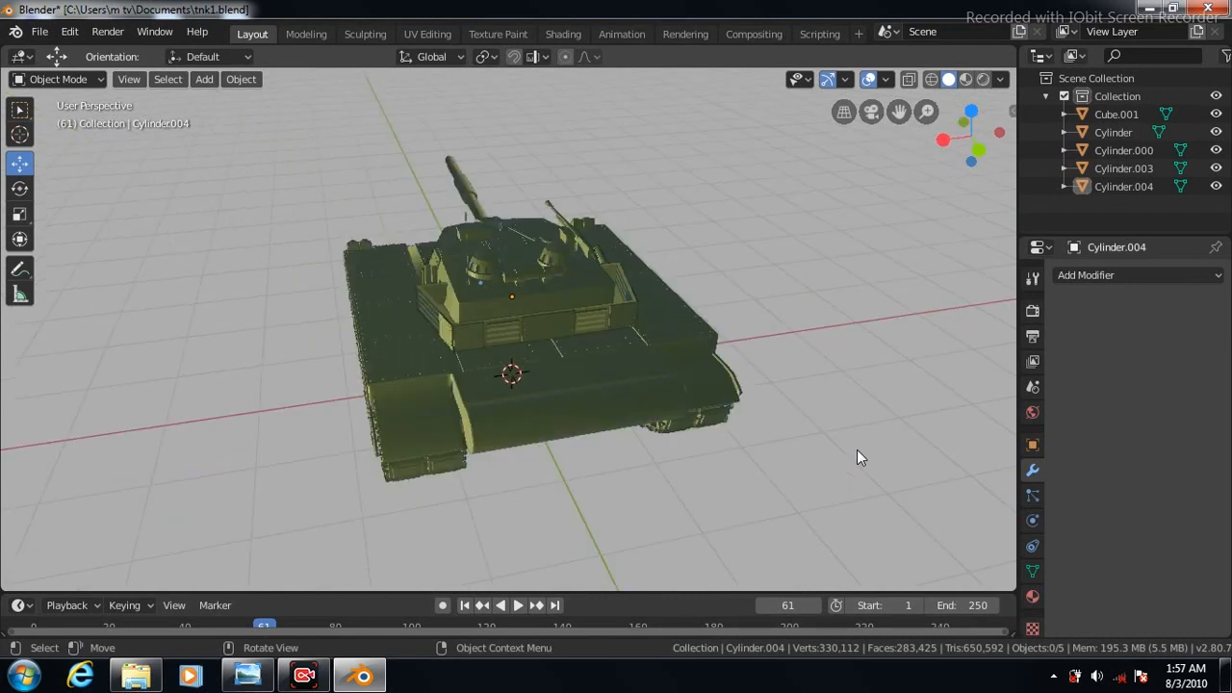
pyautogui.press('KP_6')
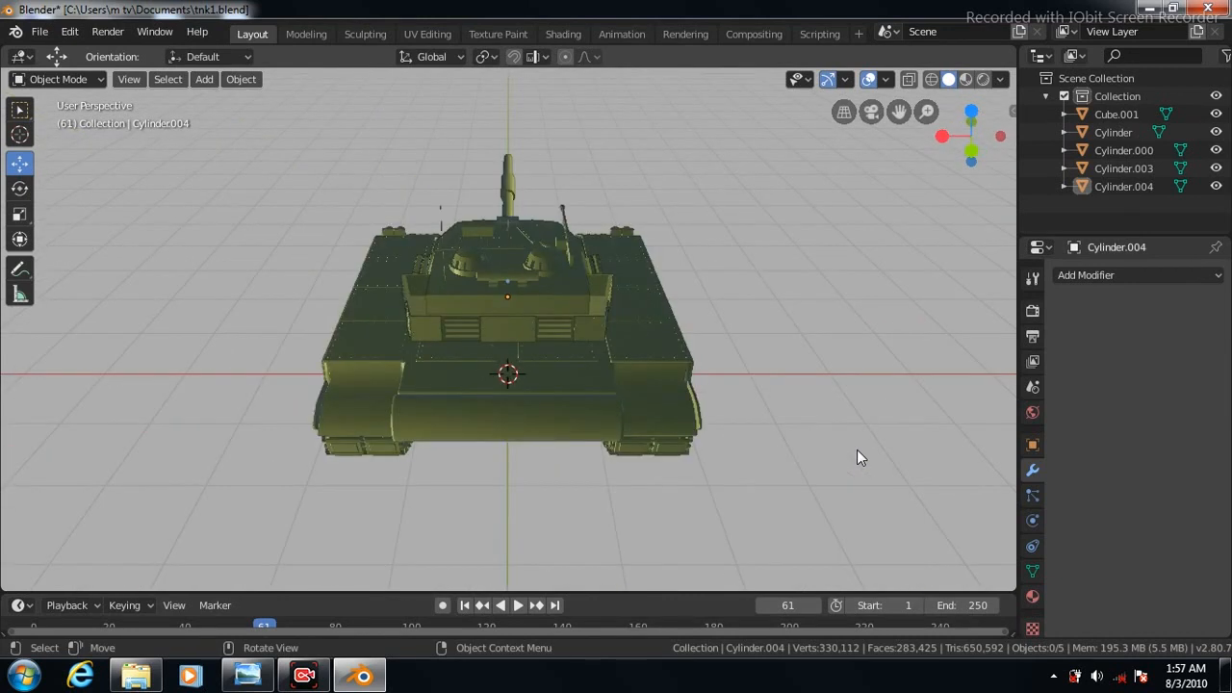
pyautogui.moveTo(859, 458); pyautogui.dragTo(812, 487, button='middle')
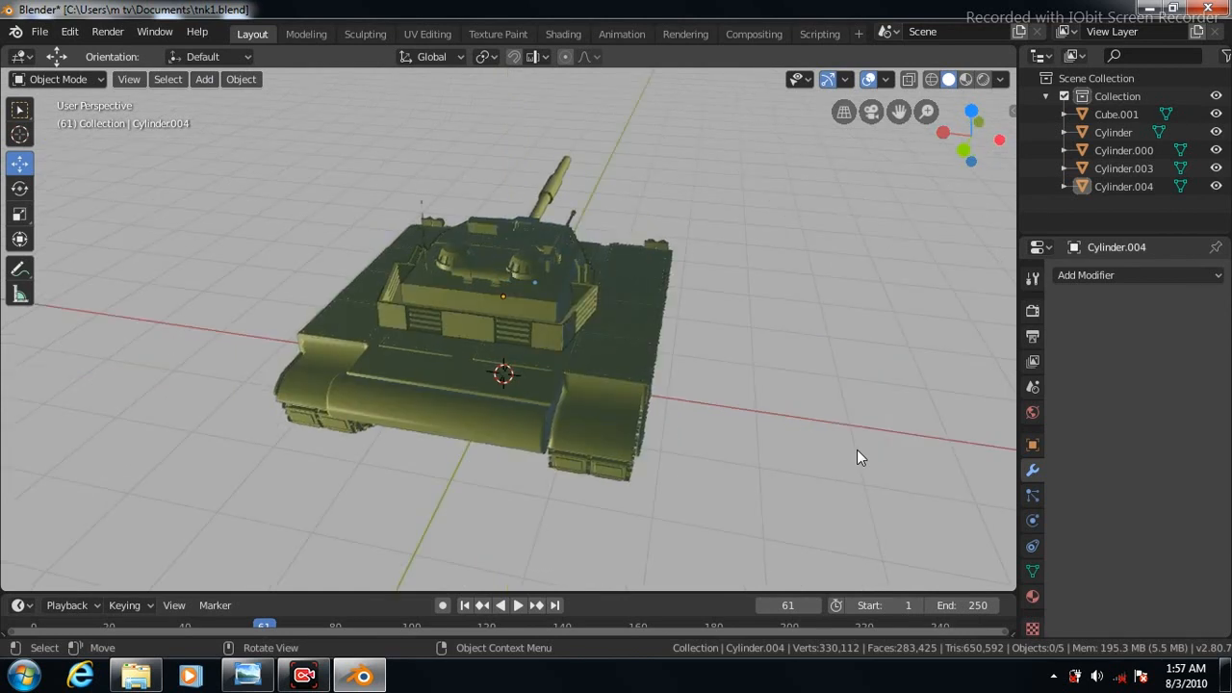
pyautogui.moveTo(860, 459); pyautogui.dragTo(821, 462, button='middle')
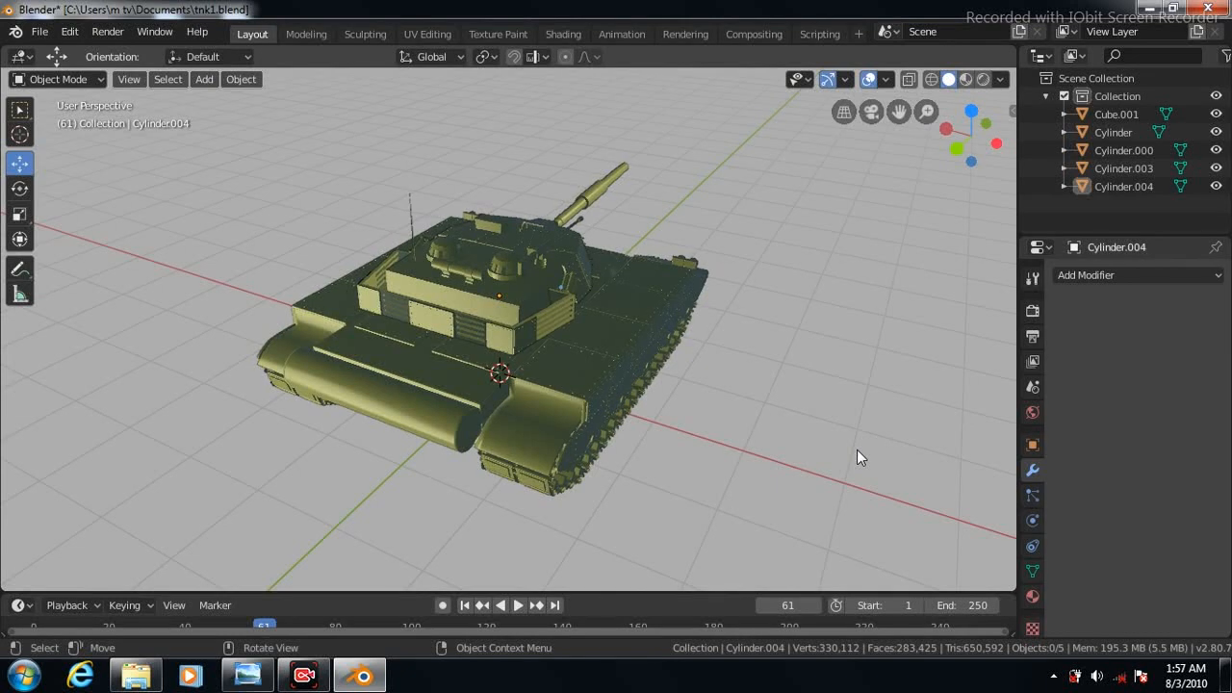
pyautogui.moveTo(859, 458); pyautogui.dragTo(831, 460, button='middle')
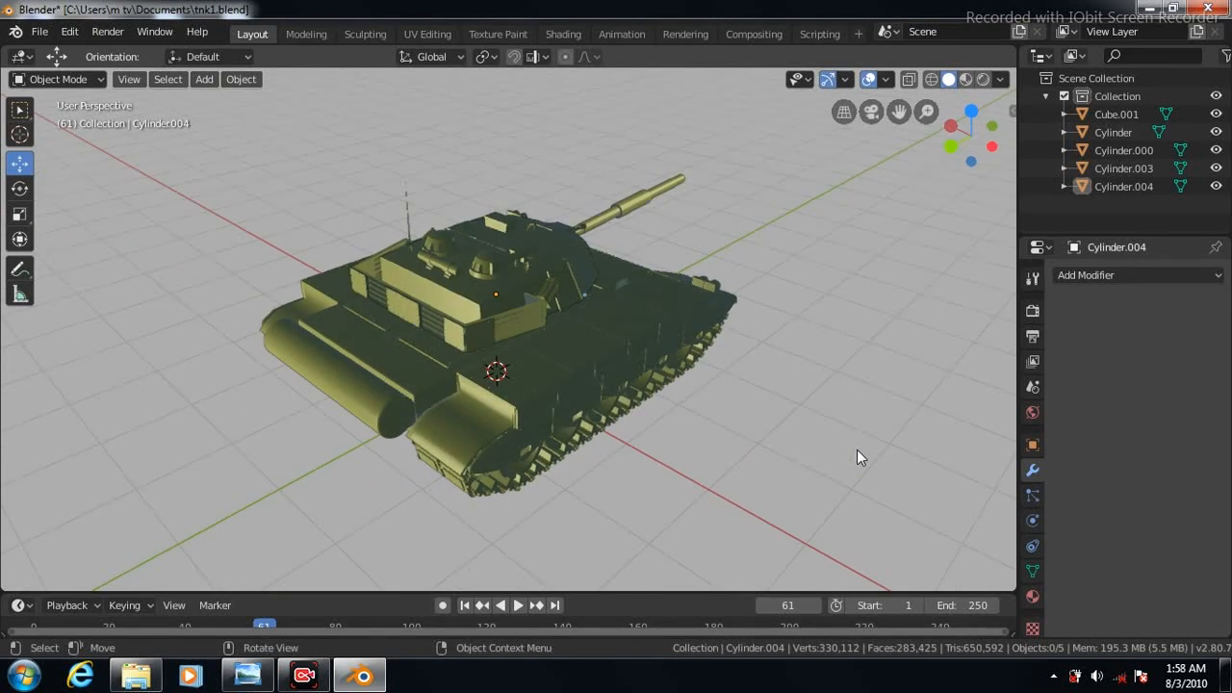
pyautogui.moveTo(860, 459)
pyautogui.mouseDown(button='middle')
pyautogui.moveTo(837, 461)
pyautogui.moveTo(859, 458)
pyautogui.mouseUp(button='middle')
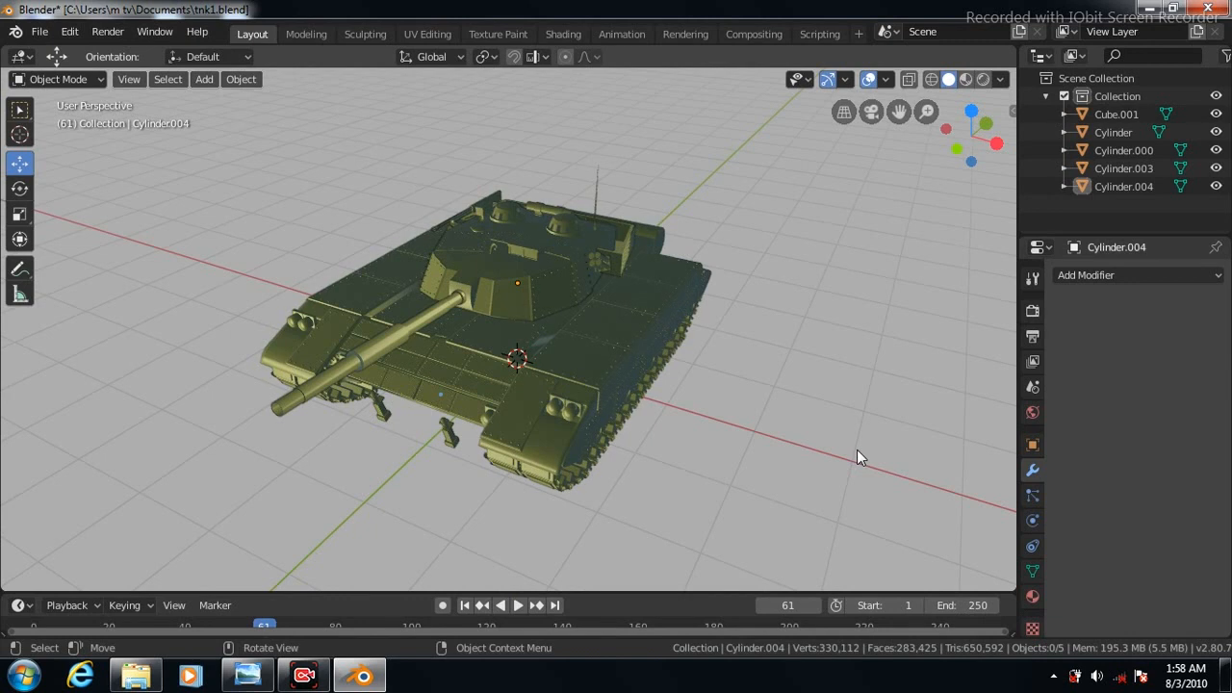
pyautogui.moveTo(860, 458); pyautogui.dragTo(860, 459, button='middle')
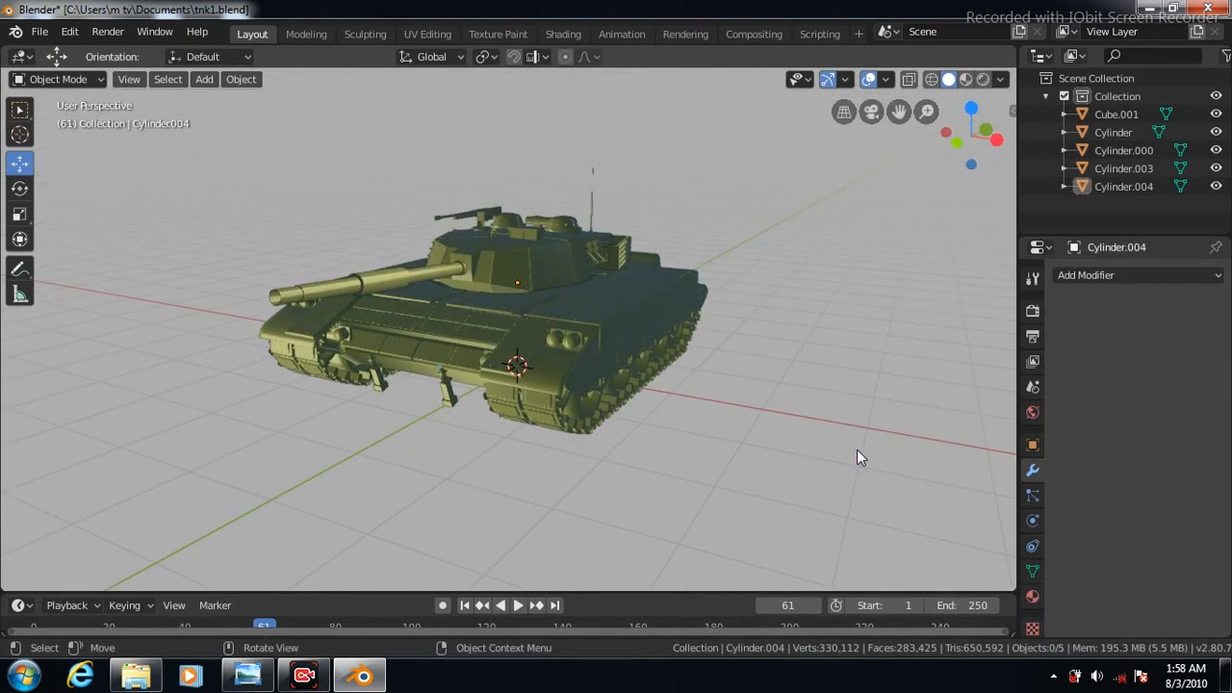
pyautogui.press('KP_2')
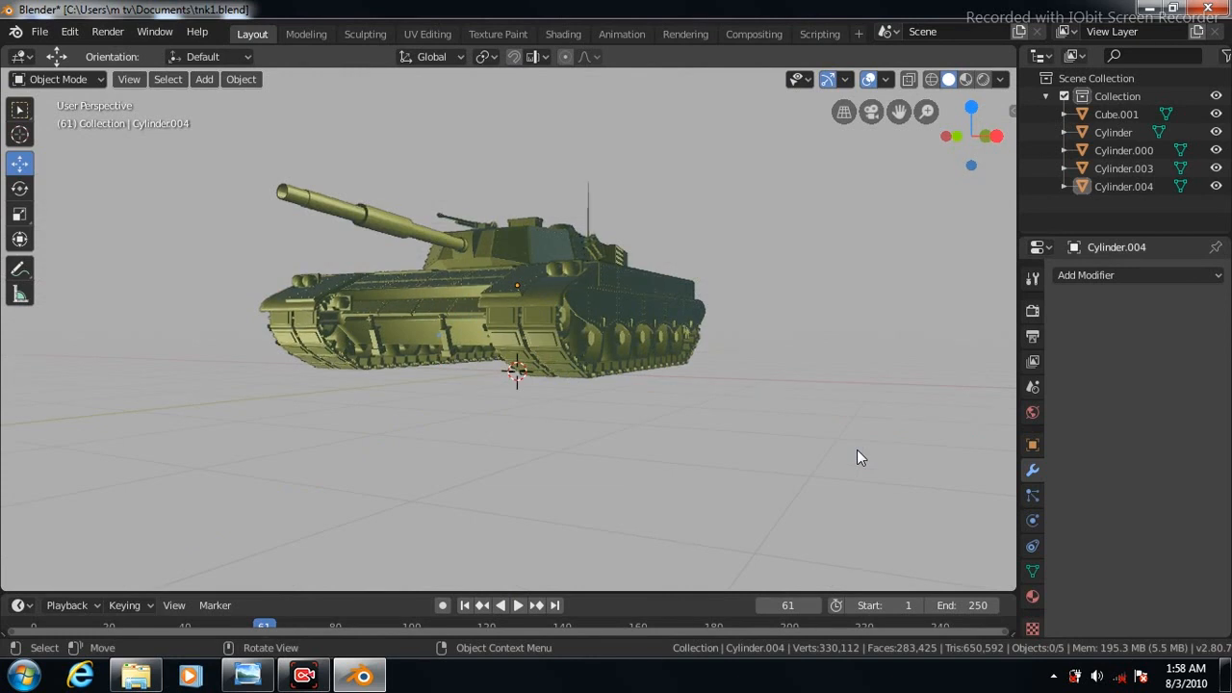